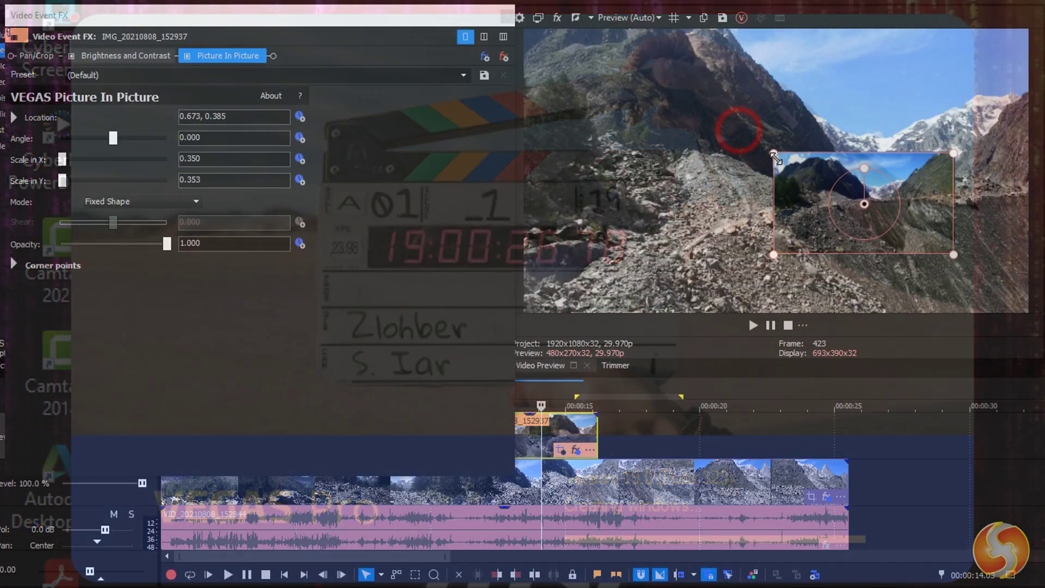
# Reposition the inset and tweak two EQ bands, then set hue 0.00, saturation 0.98, luminance 1.03.
pyautogui.moveTo(787, 187); pyautogui.dragTo(811, 202)
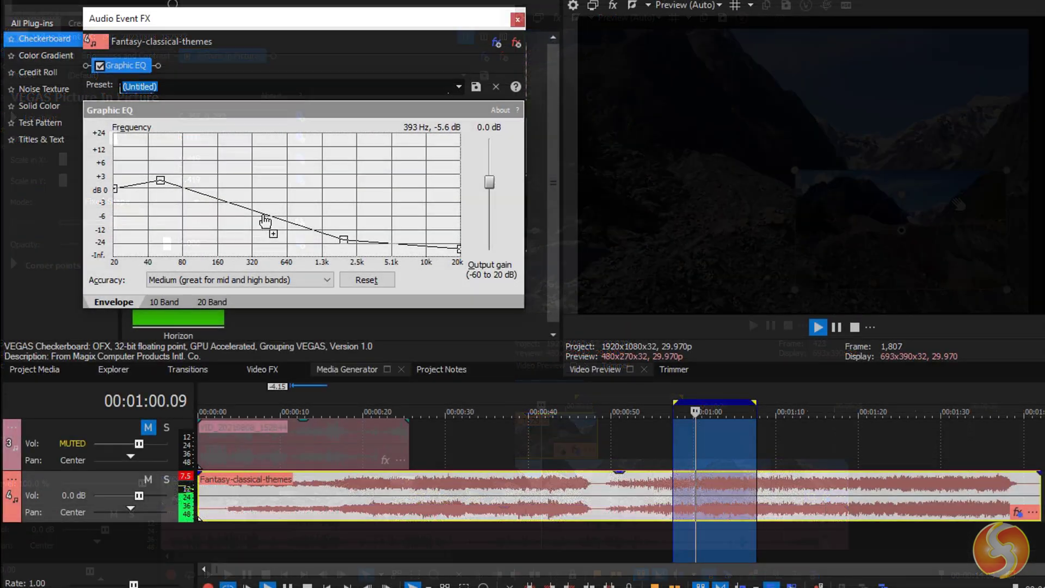
pyautogui.moveTo(264, 220); pyautogui.dragTo(242, 254)
pyautogui.moveTo(170, 191); pyautogui.dragTo(202, 163)
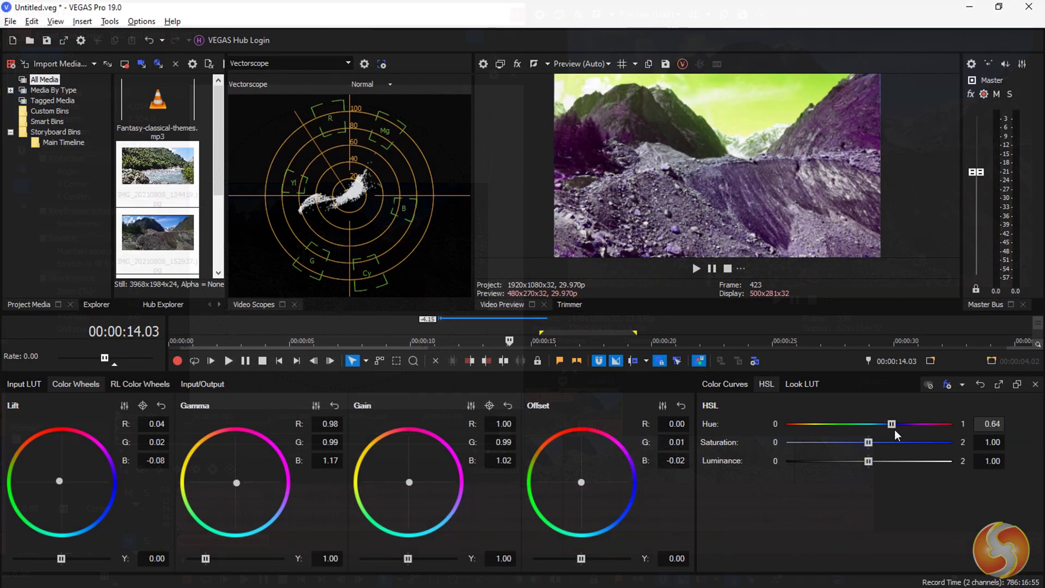
pyautogui.moveTo(892, 425); pyautogui.dragTo(773, 424)
pyautogui.moveTo(874, 443)
pyautogui.mouseDown()
pyautogui.moveTo(887, 443)
pyautogui.moveTo(866, 442)
pyautogui.moveTo(876, 463)
pyautogui.mouseUp()
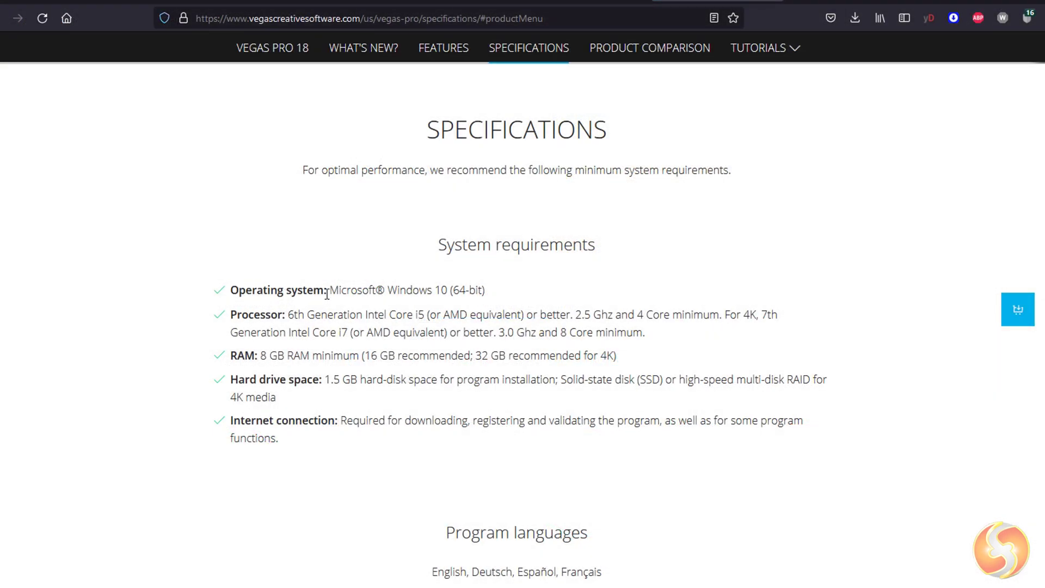
# Select the Windows 10 64-bit requirement text and scroll down the magix.com video product listing.
pyautogui.moveTo(327, 290); pyautogui.dragTo(488, 289)
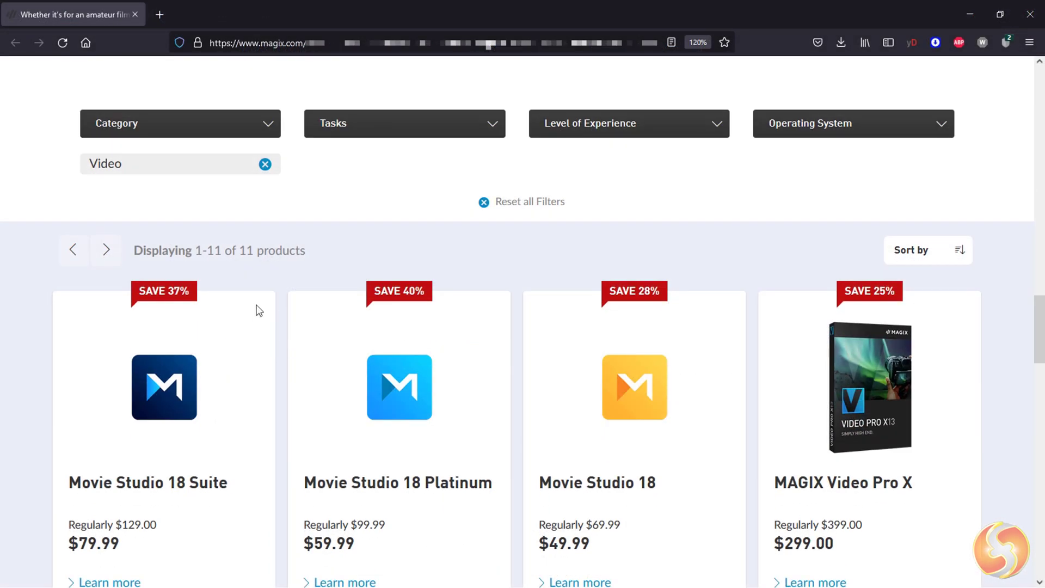
pyautogui.scroll(-2, 266, 314)
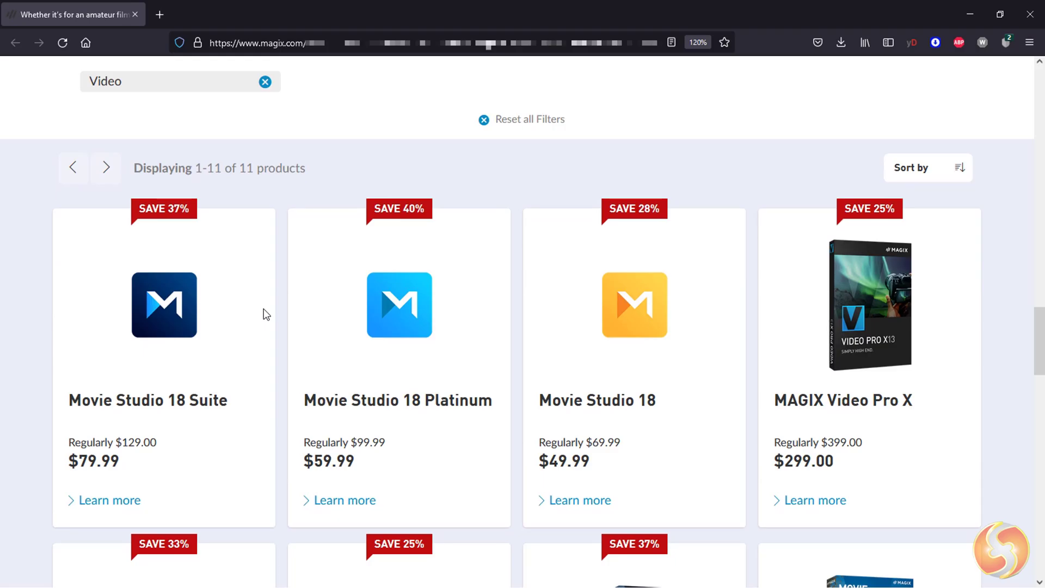
pyautogui.scroll(-8, 266, 314)
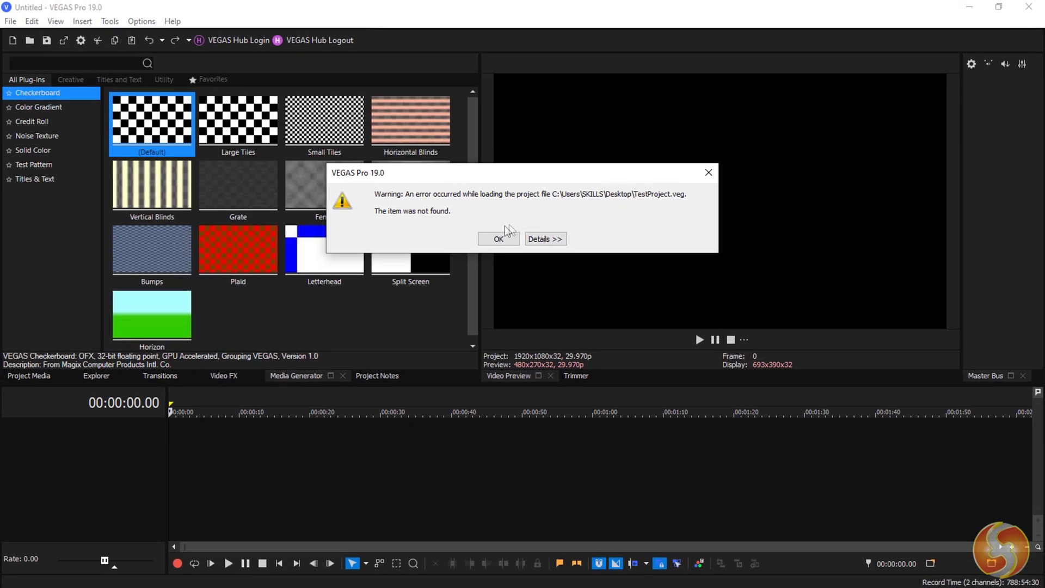
# Dismiss the missing-project warning, start a new empty project and browse the Project Media, Explorer, Transitions, Video FX and Media Generators panels.
pyautogui.click(505, 238)
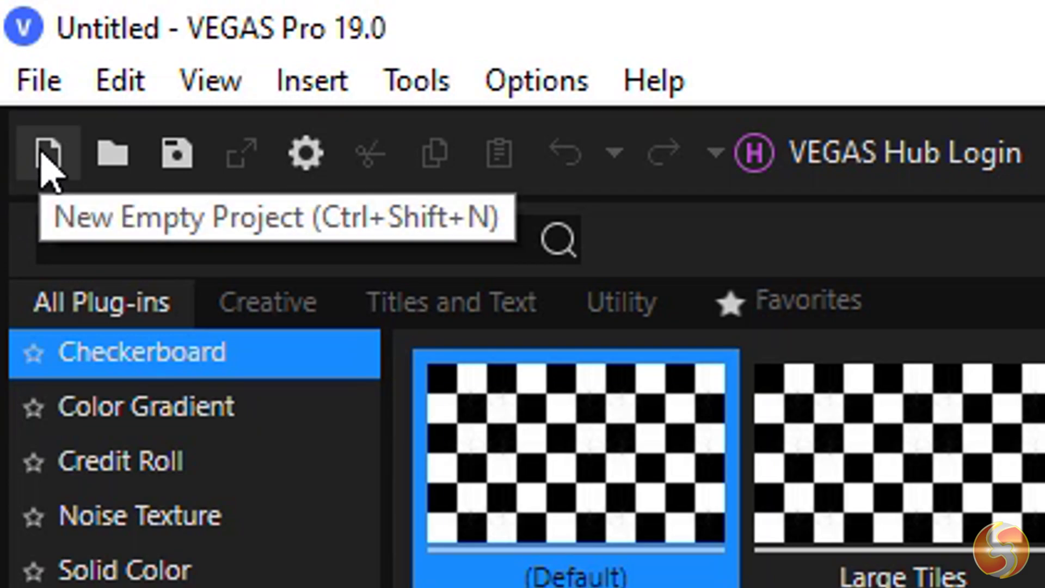
pyautogui.click(43, 157)
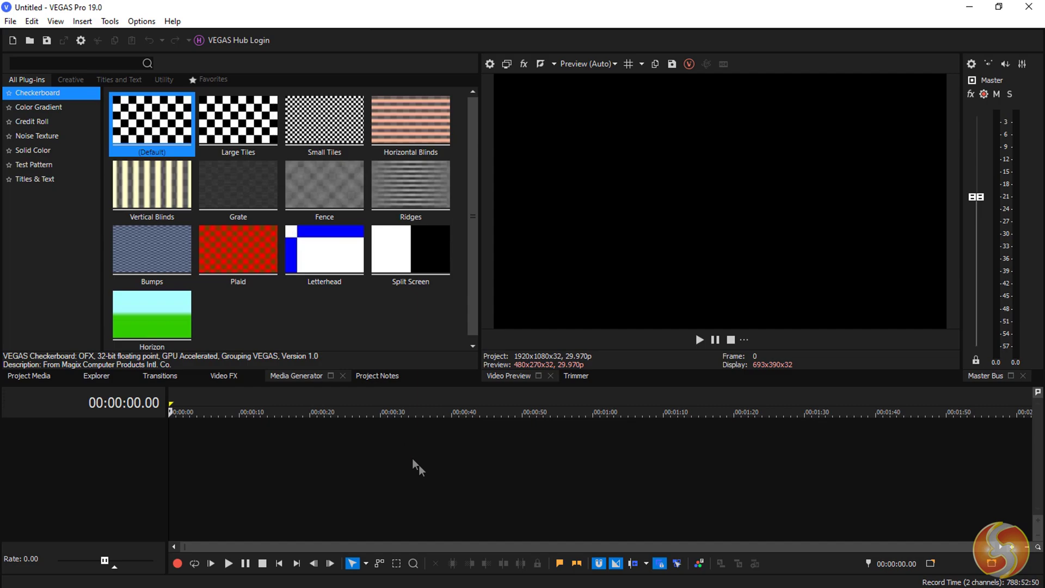
pyautogui.click(24, 376)
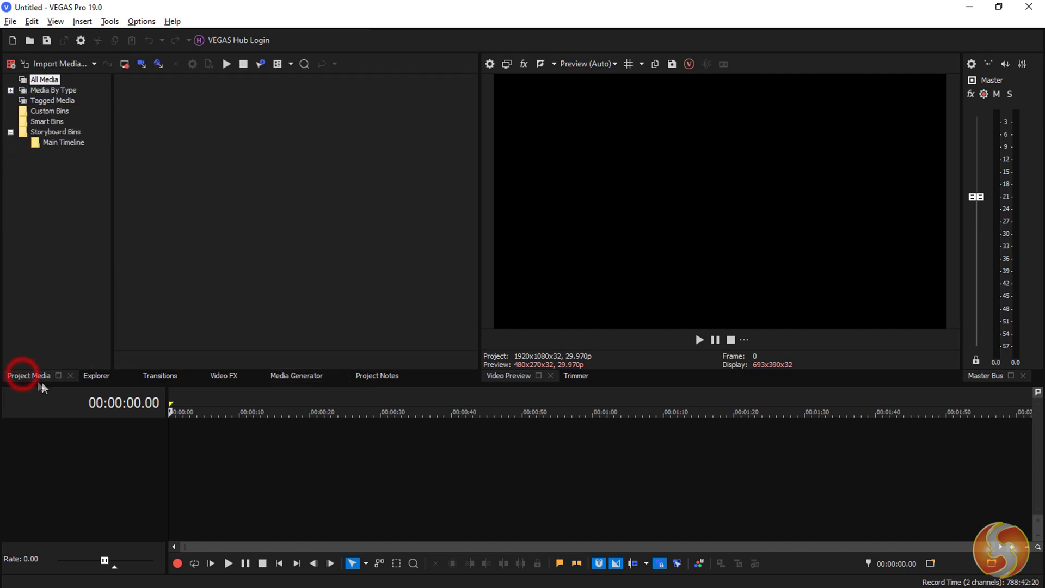
pyautogui.click(97, 375)
pyautogui.click(160, 376)
pyautogui.click(224, 376)
pyautogui.click(296, 376)
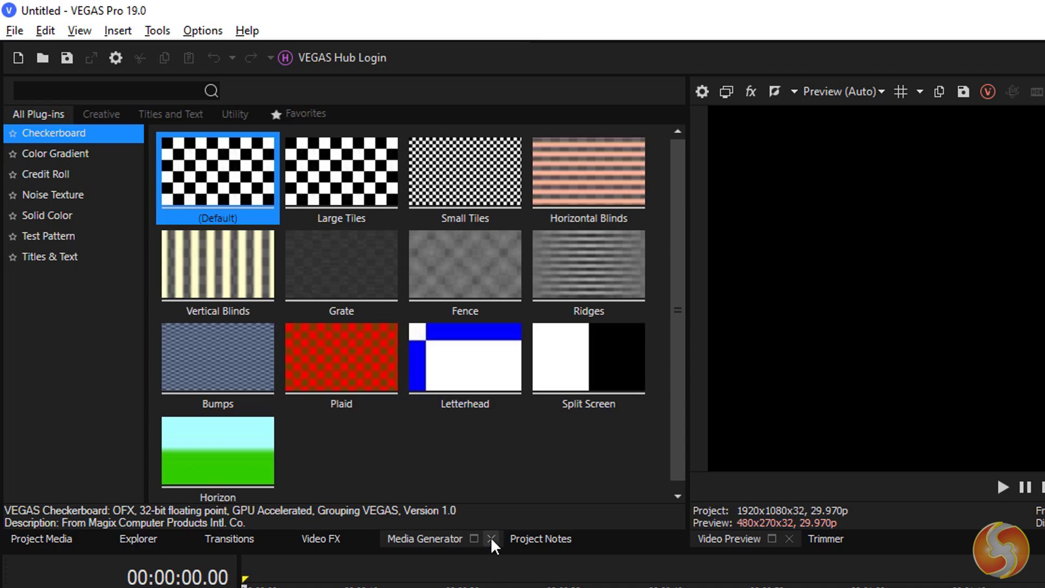
# Close the Media Generators panel and restore it from View > Window.
pyautogui.click(491, 539)
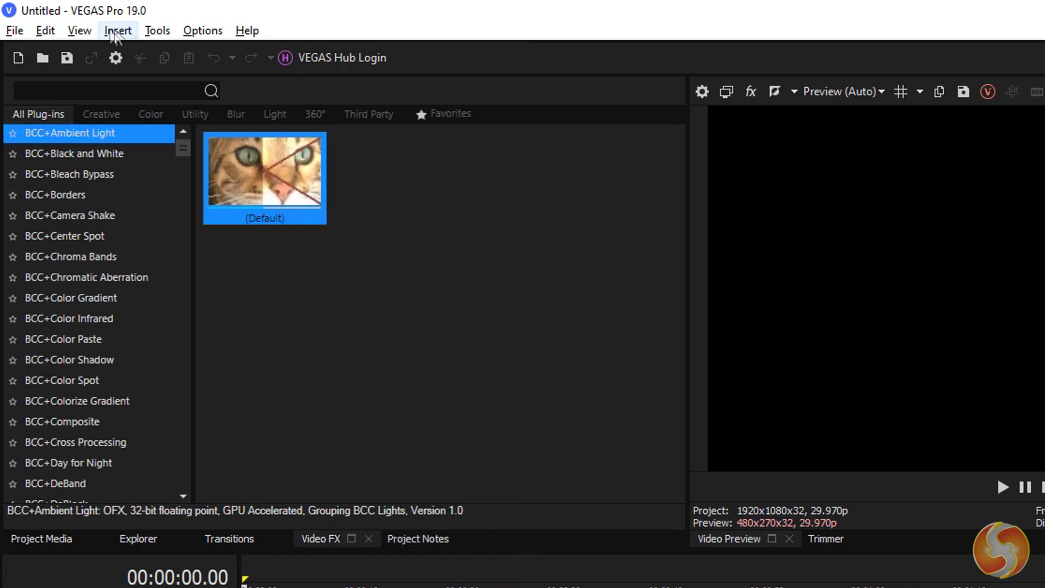
pyautogui.click(79, 31)
pyautogui.moveTo(196, 155)
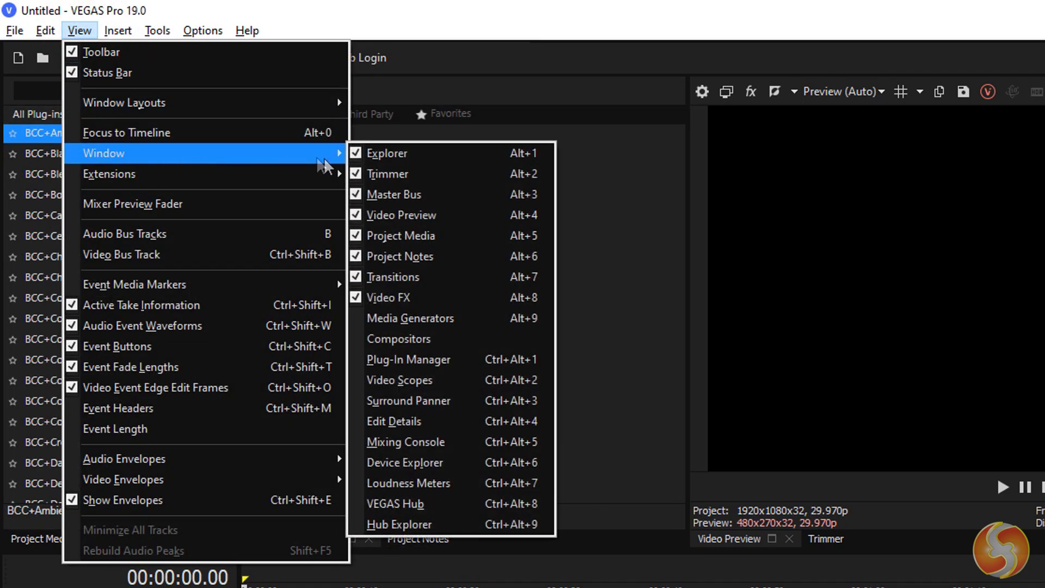
pyautogui.click(455, 321)
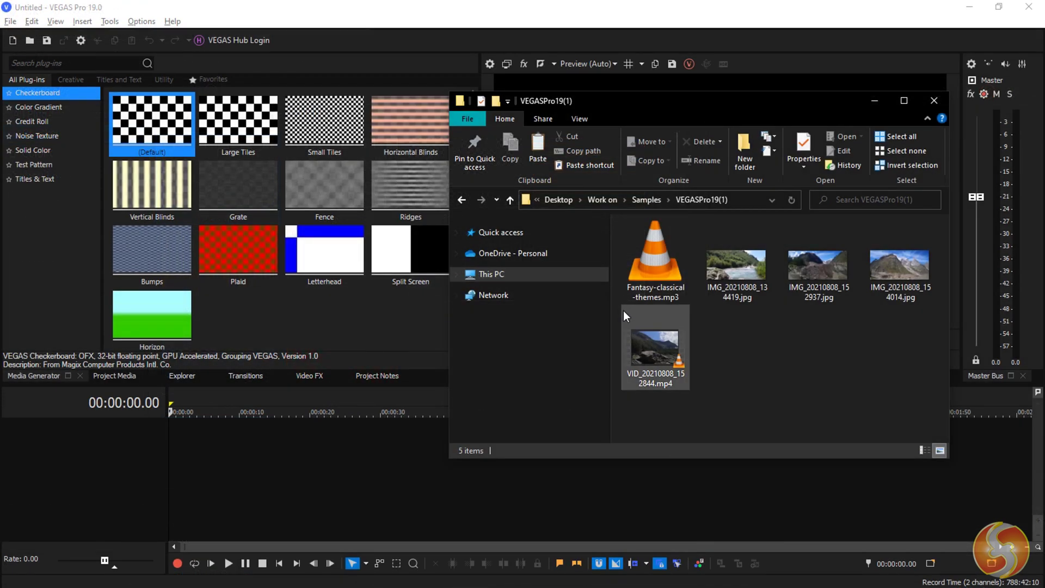
# Place VID_20210808_152844.mp4 at the timeline start, followed by the IMG_20210808_134419 photo.
pyautogui.moveTo(655, 348); pyautogui.dragTo(341, 438)
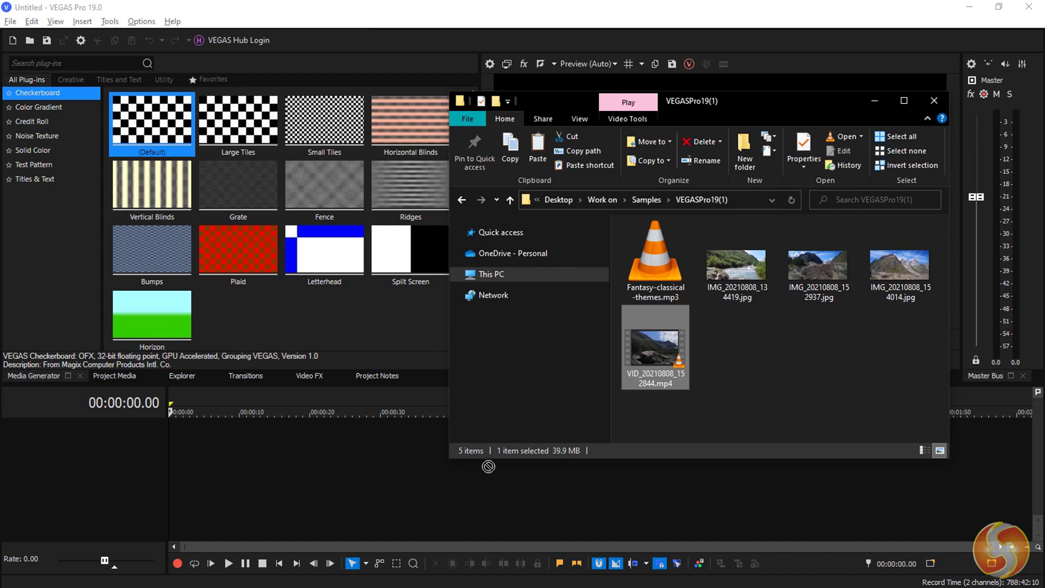
pyautogui.moveTo(488, 467); pyautogui.dragTo(175, 459)
pyautogui.click(744, 264)
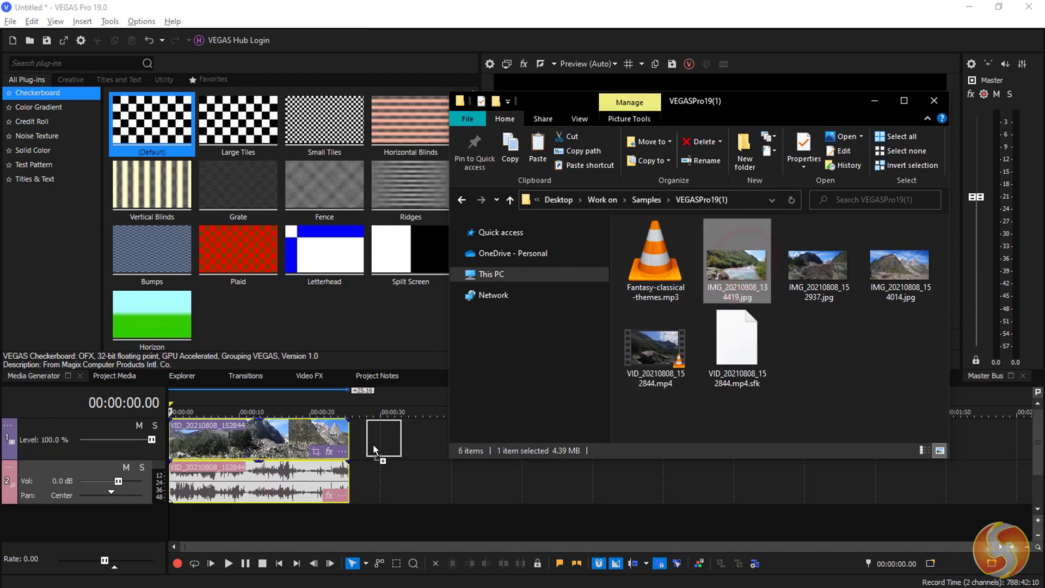
pyautogui.moveTo(373, 443); pyautogui.dragTo(373, 443)
# Add photos IMG_20210808_152937 and IMG_20210808_154014 to the timeline and enlarge the track area.
pyautogui.click(899, 267)
pyautogui.keyDown('ctrl'); pyautogui.click(826, 285); pyautogui.keyUp('ctrl')
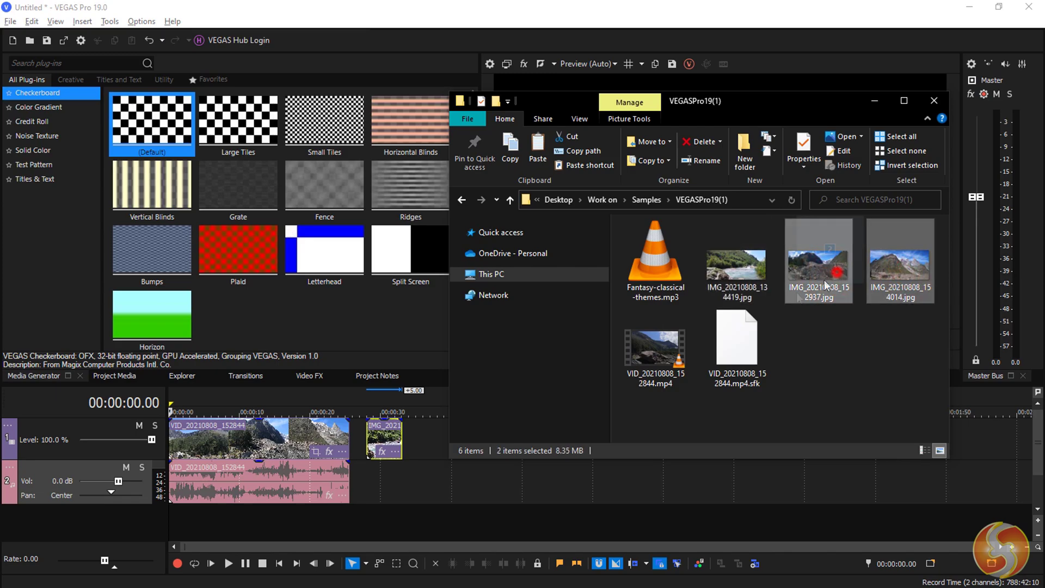
pyautogui.moveTo(826, 284); pyautogui.dragTo(429, 436)
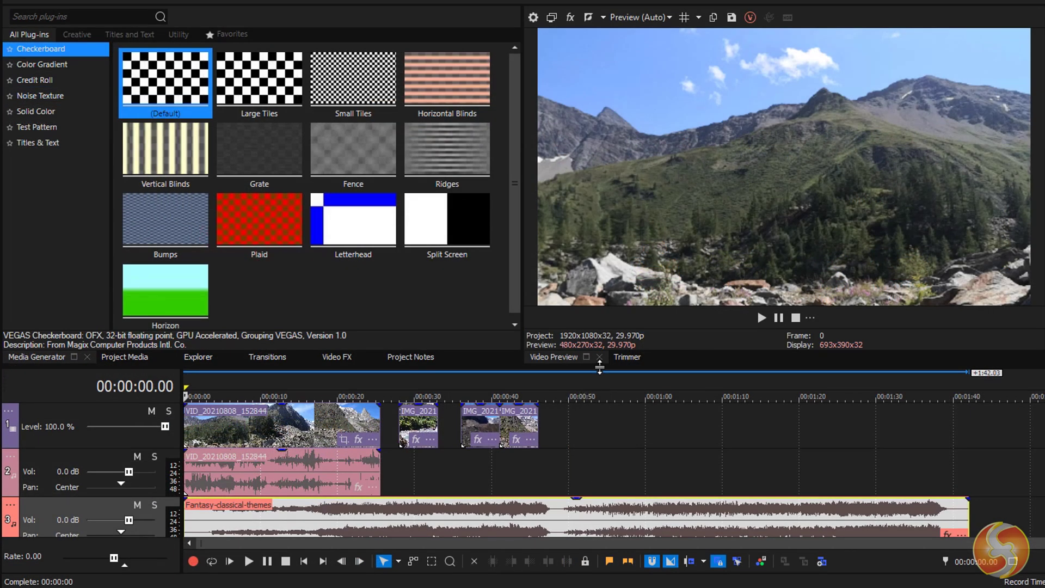
pyautogui.moveTo(600, 367); pyautogui.dragTo(595, 341)
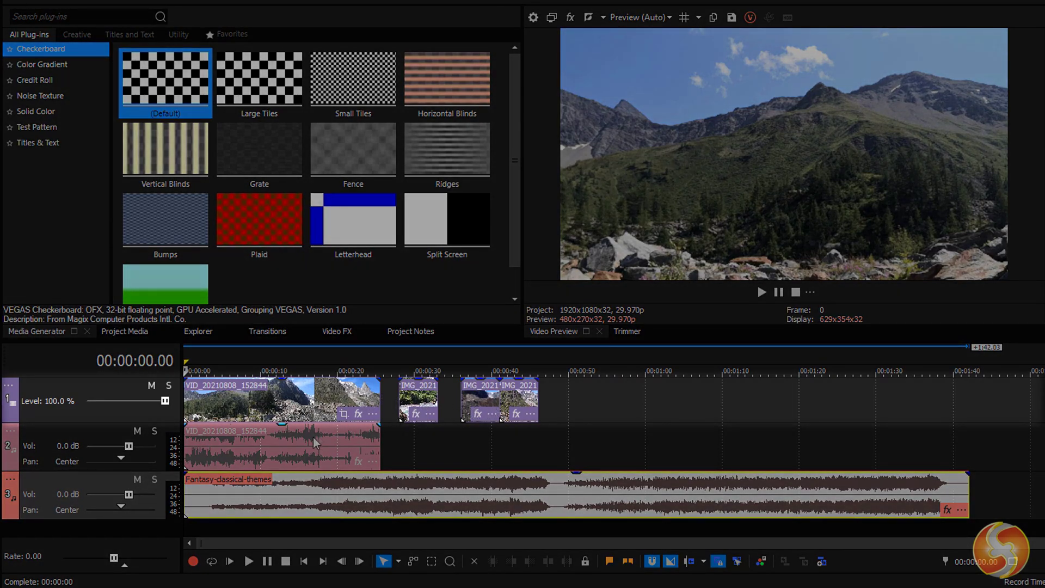
# Shift the last photo clip, at 31 seconds, about 2 seconds later on the timeline.
pyautogui.click(314, 442)
pyautogui.click(375, 488)
pyautogui.keyDown('ctrl'); pyautogui.click(424, 398); pyautogui.keyUp('ctrl')
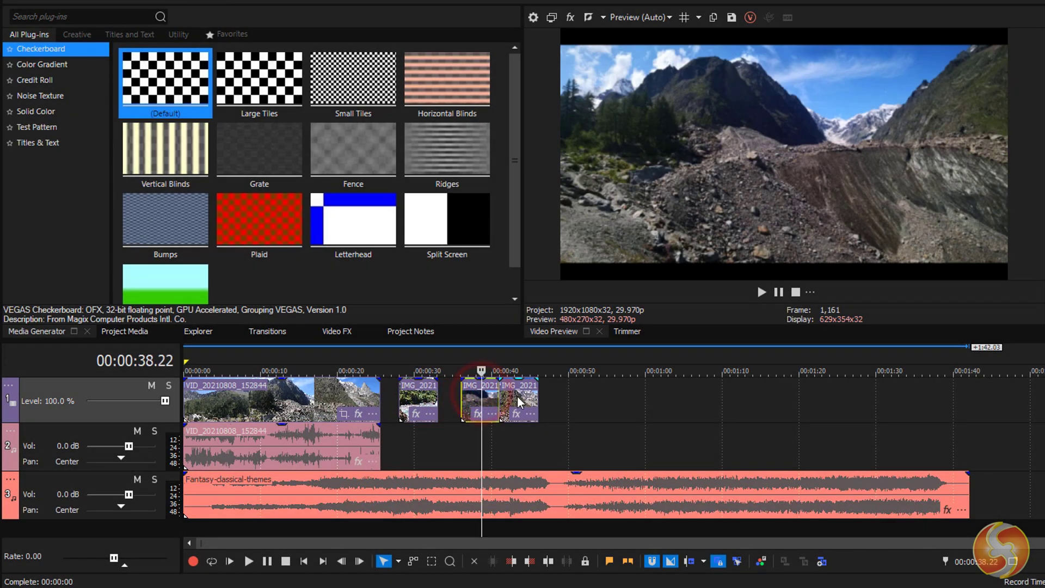
pyautogui.moveTo(517, 400); pyautogui.dragTo(549, 402)
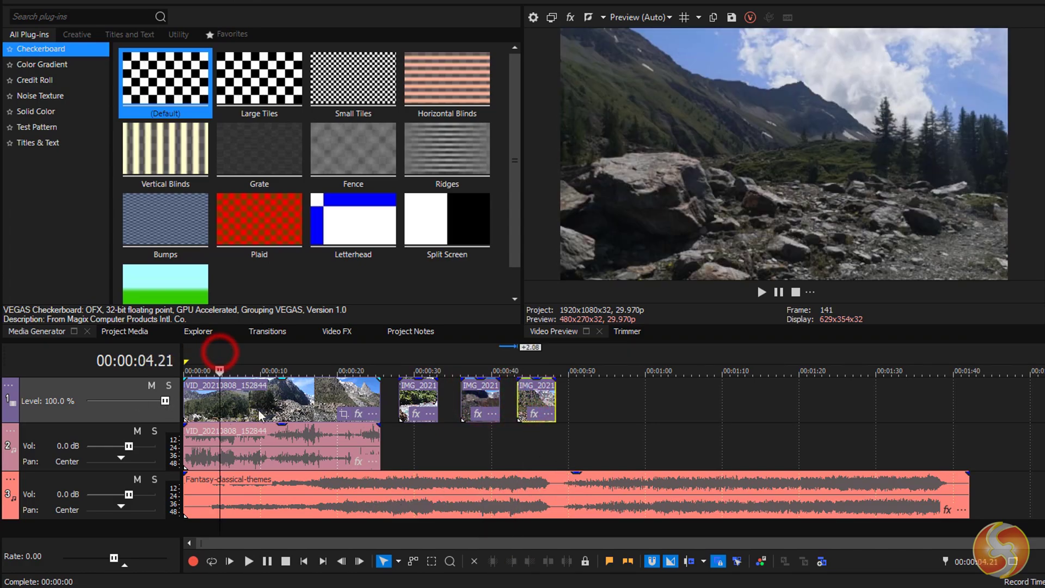
# Zoom the timeline with the wheel, show the Project Media bin, and open the video capture window.
pyautogui.scroll(5, 253, 463)
pyautogui.scroll(-3, 254, 463)
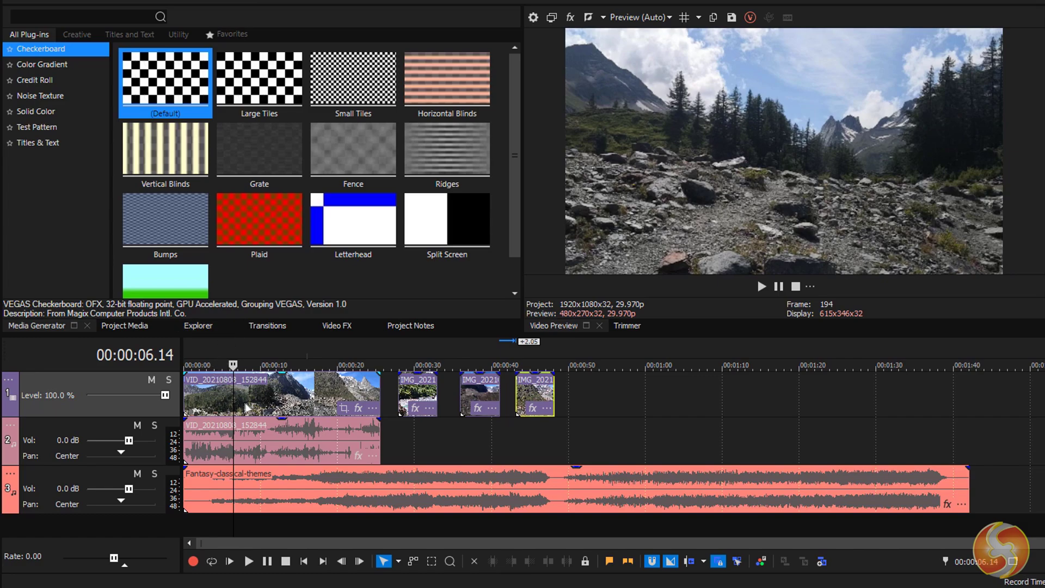
pyautogui.scroll(5, 241, 403)
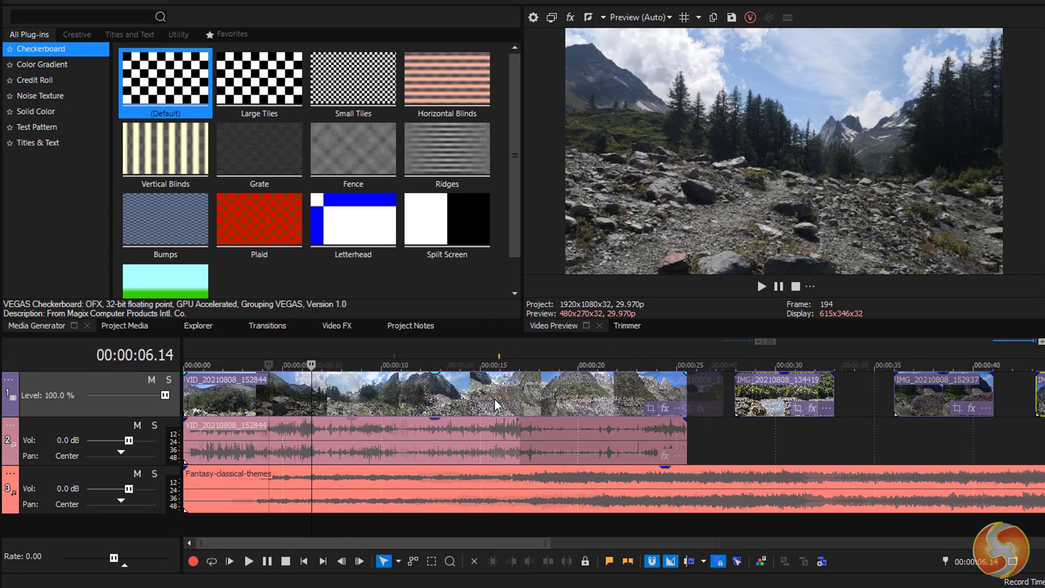
pyautogui.scroll(-3, 494, 398)
pyautogui.scroll(2, 494, 398)
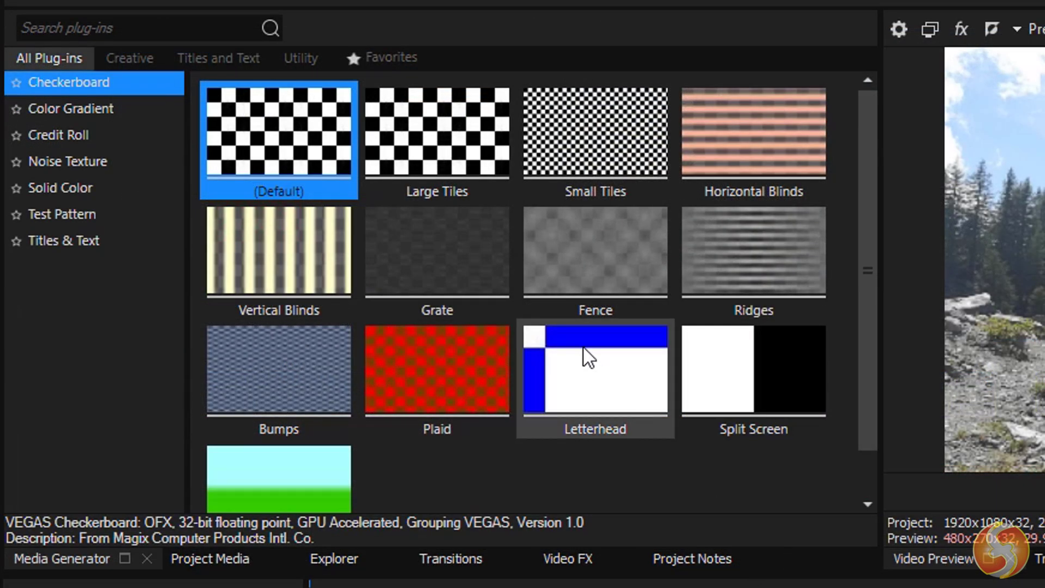
pyautogui.click(215, 560)
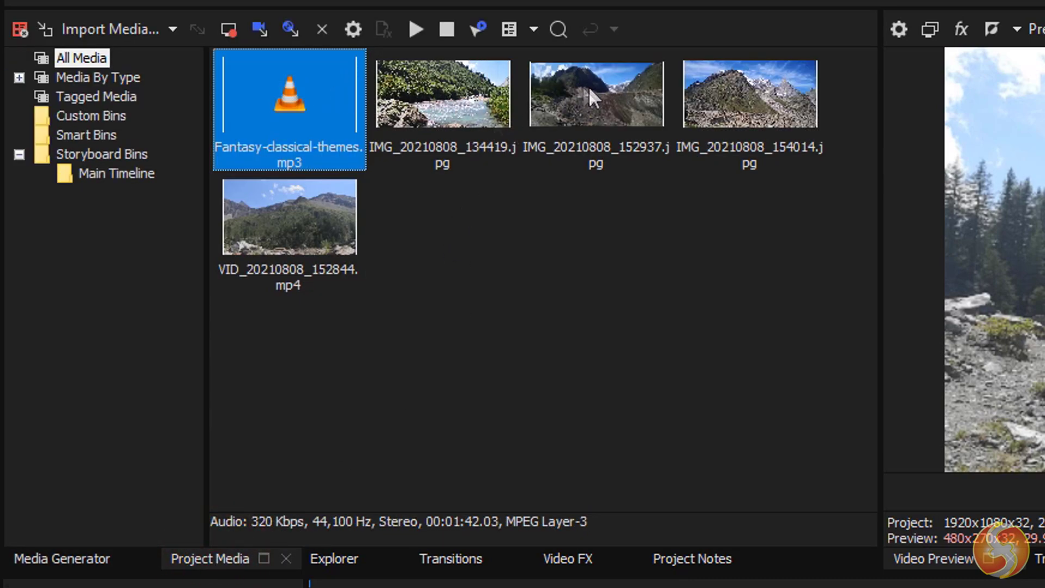
pyautogui.click(226, 25)
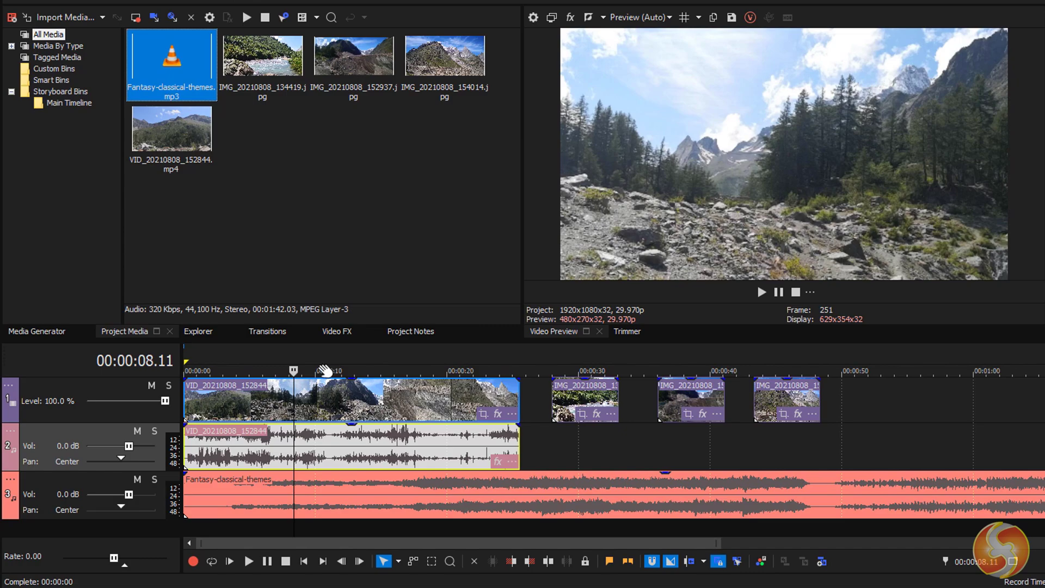
# Scrub the playhead from 11 to 30 seconds, then play the edit from about 6 seconds.
pyautogui.click(330, 369)
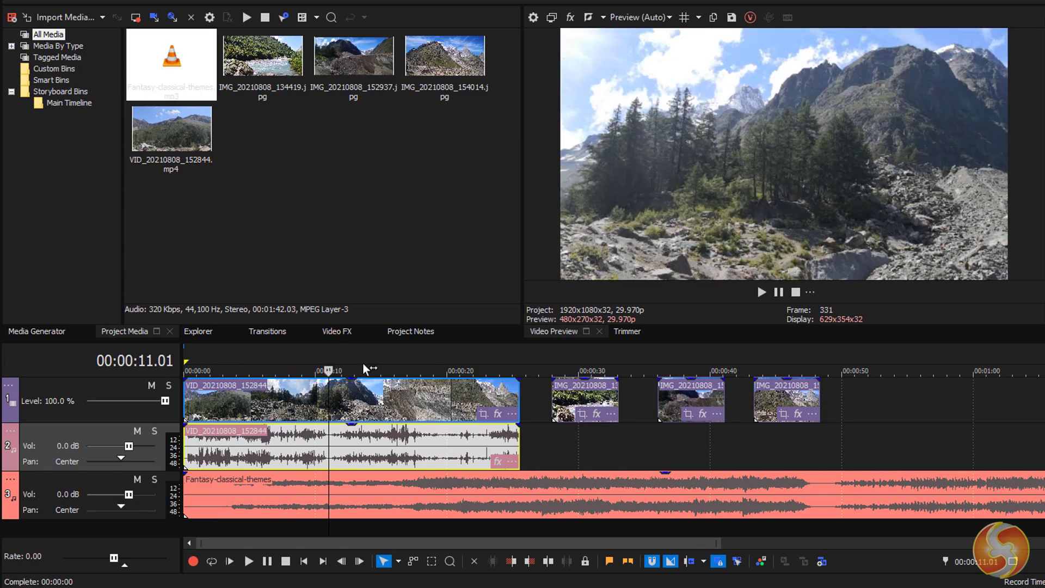
pyautogui.click(386, 369)
pyautogui.click(432, 370)
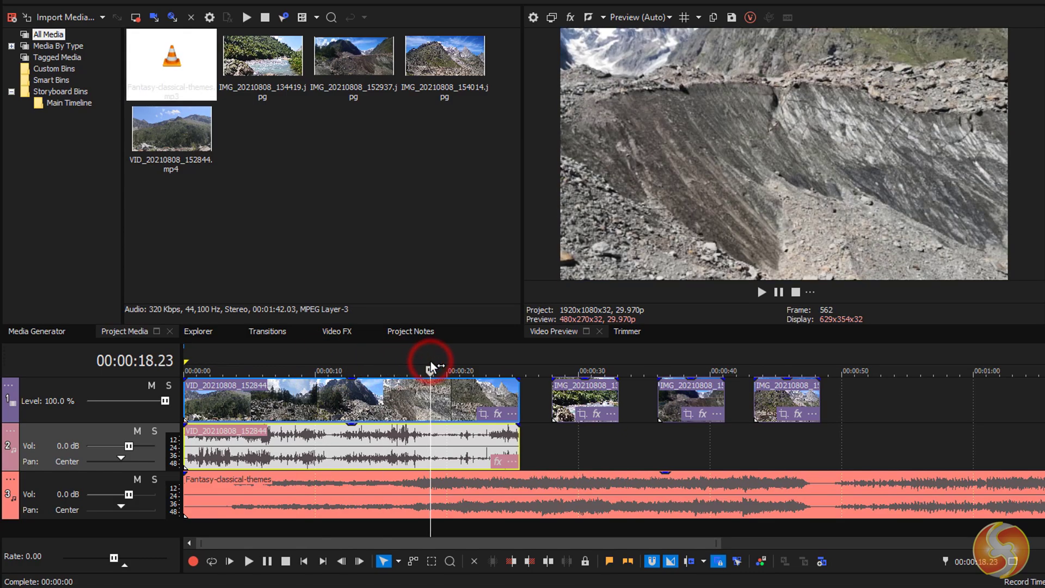
pyautogui.click(469, 368)
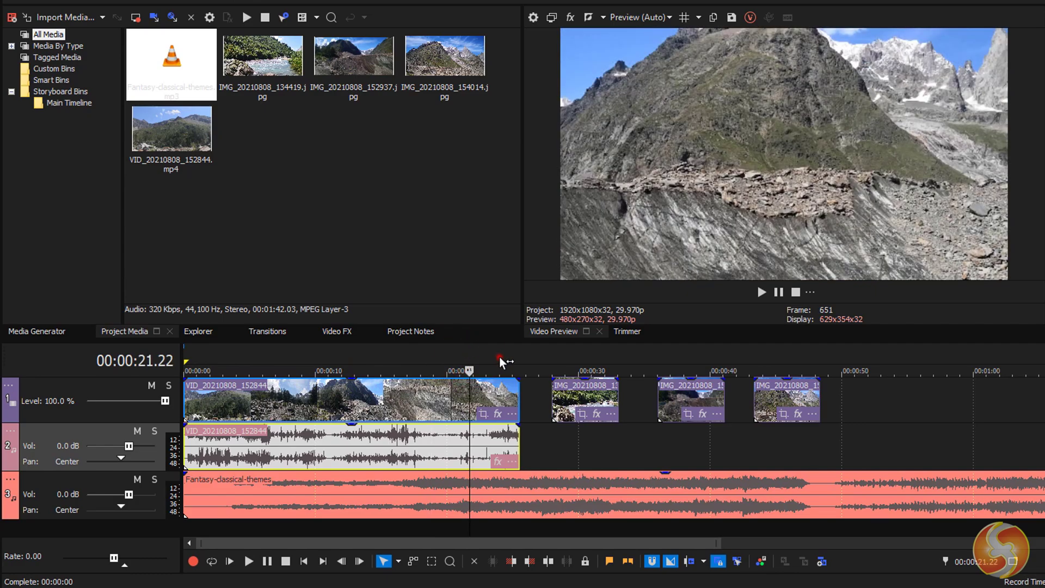
pyautogui.click(500, 368)
pyautogui.click(581, 362)
pyautogui.click(282, 363)
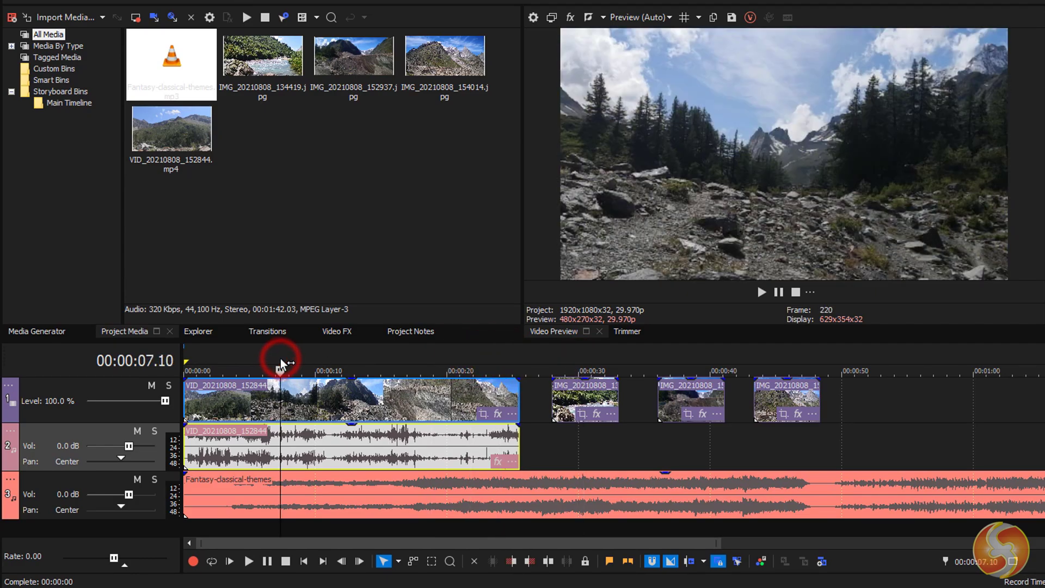
pyautogui.click(267, 362)
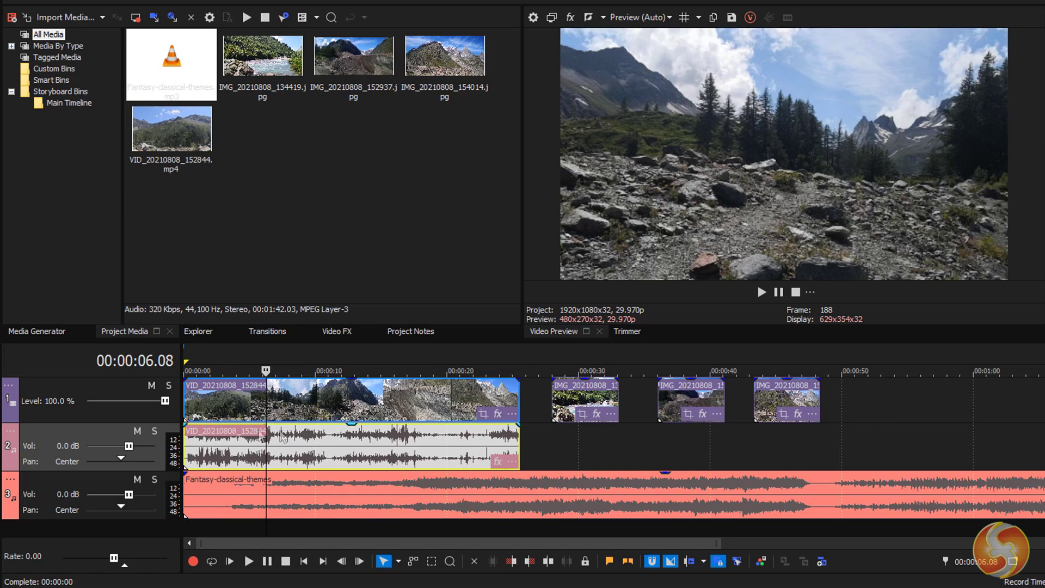
pyautogui.click(761, 292)
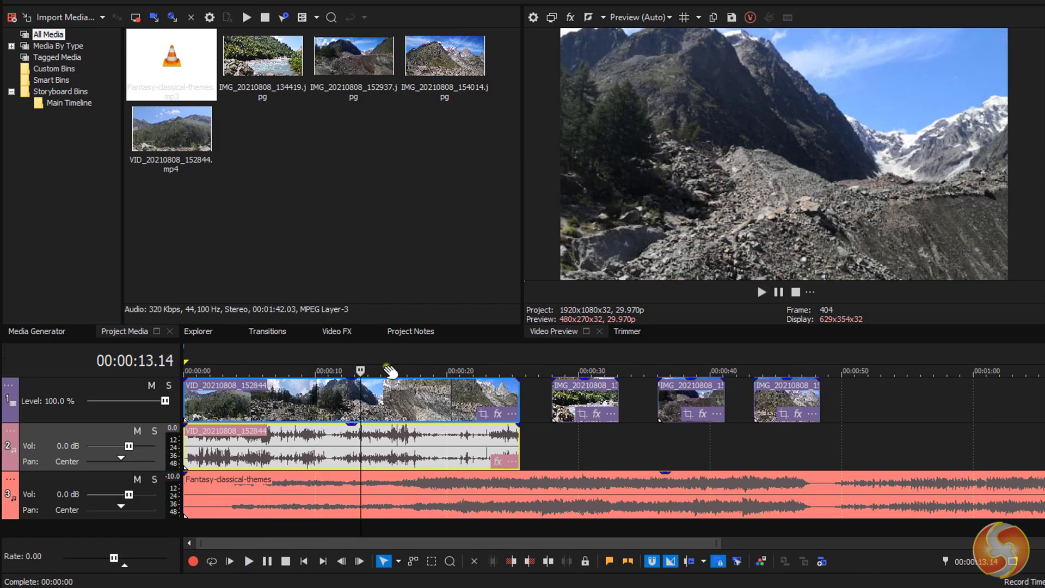
# Change the ruler's time format to Time, then to seconds.
pyautogui.rightClick(385, 376)
pyautogui.click(440, 135)
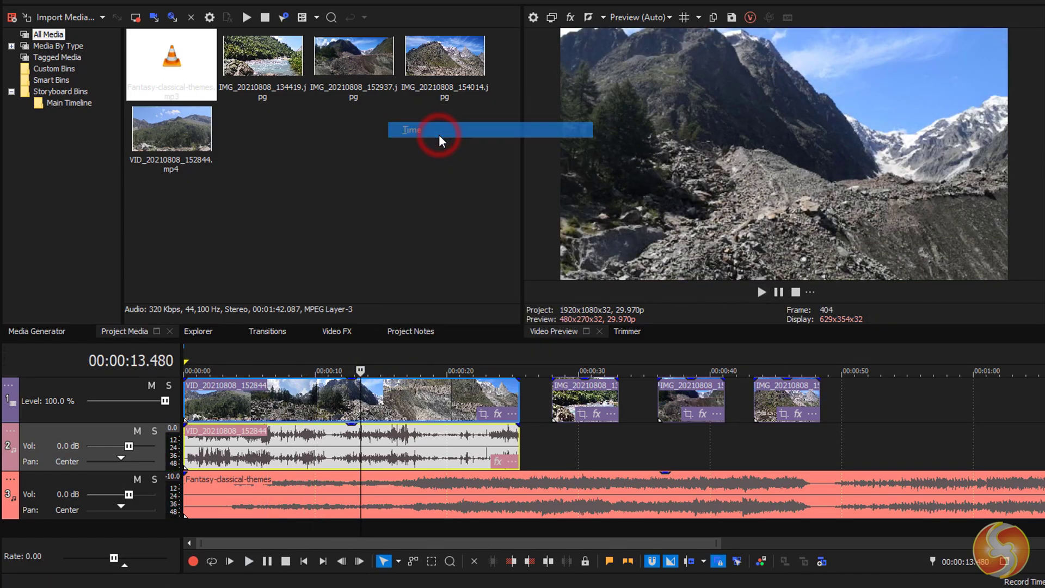
pyautogui.rightClick(386, 374)
pyautogui.click(460, 145)
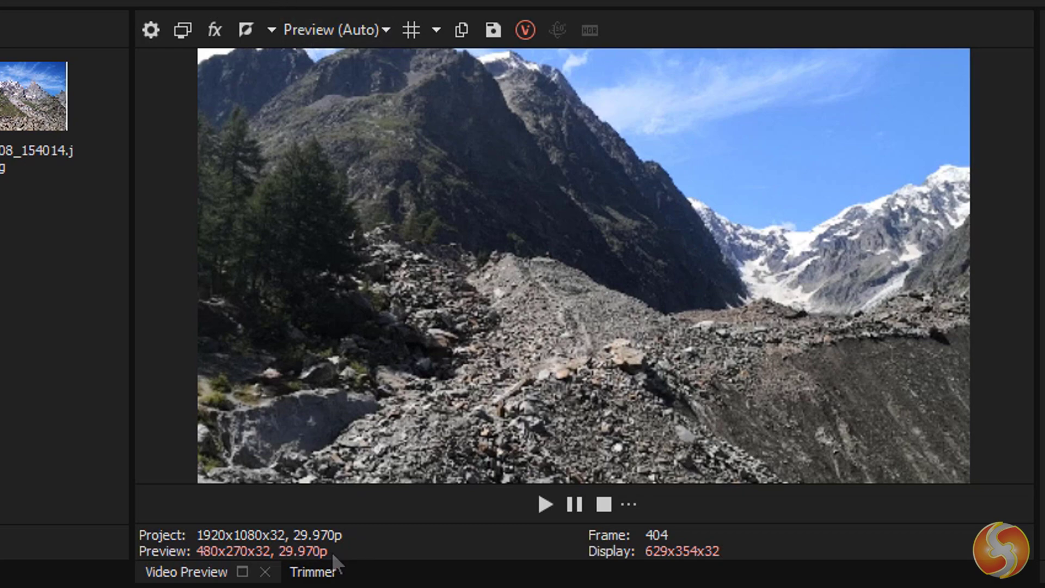
# Apply the 4K 16:9 24p project template, keeping height 2,304 and frame rate 23.976 (IVTC Film).
pyautogui.click(151, 28)
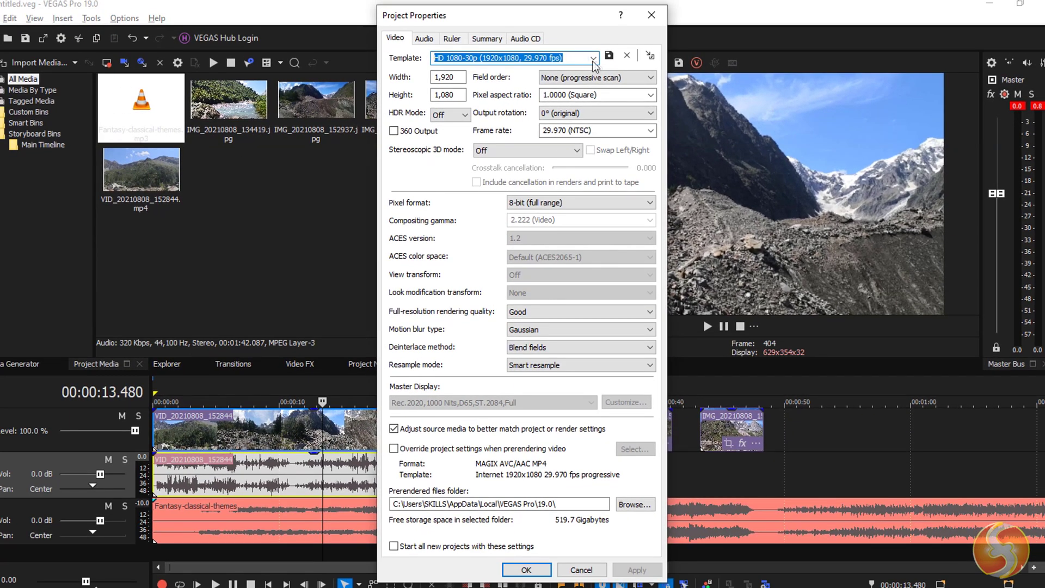
pyautogui.click(593, 59)
pyautogui.click(461, 77)
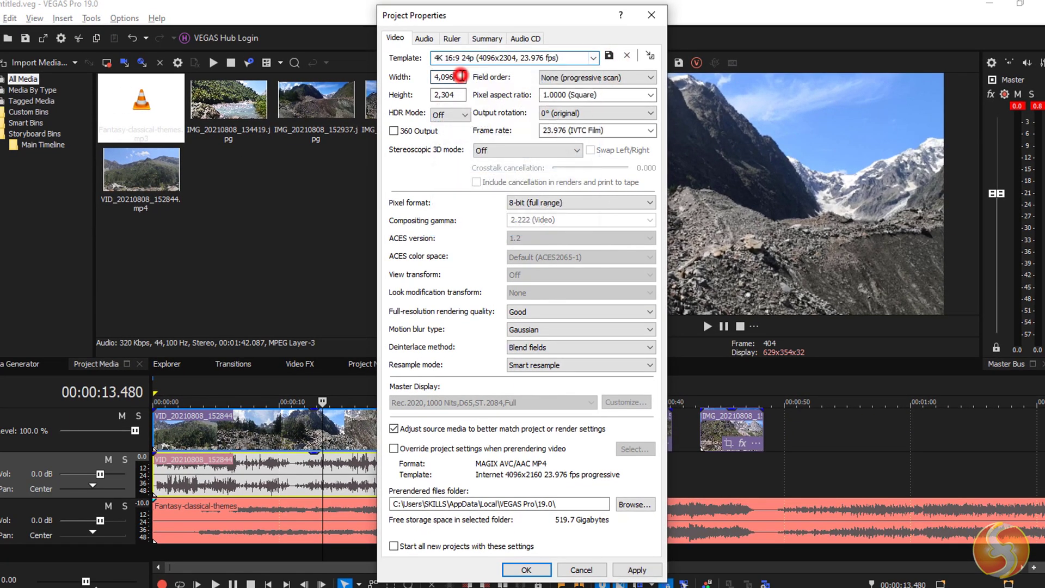
pyautogui.click(457, 95)
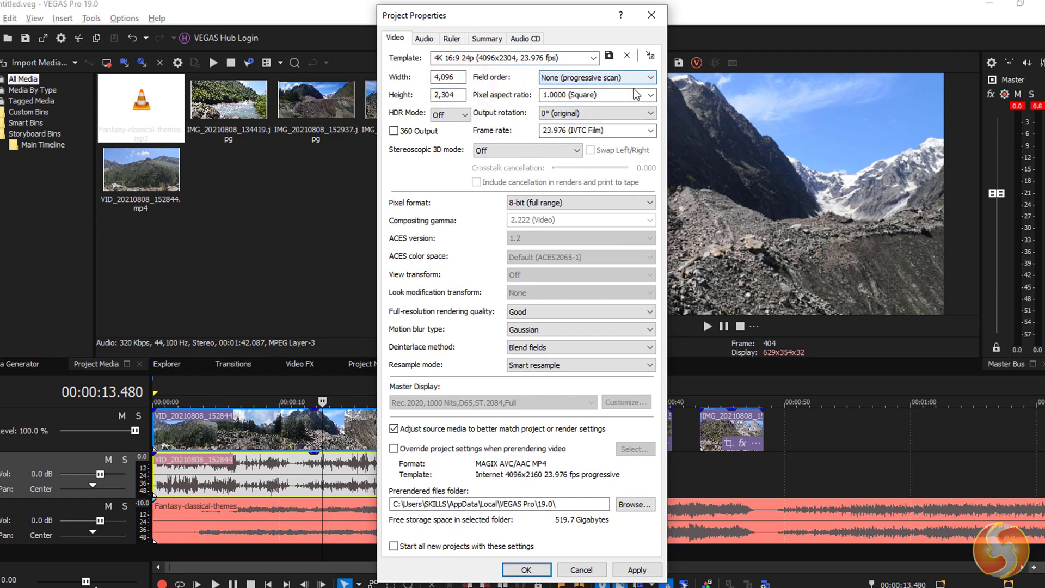
pyautogui.click(650, 131)
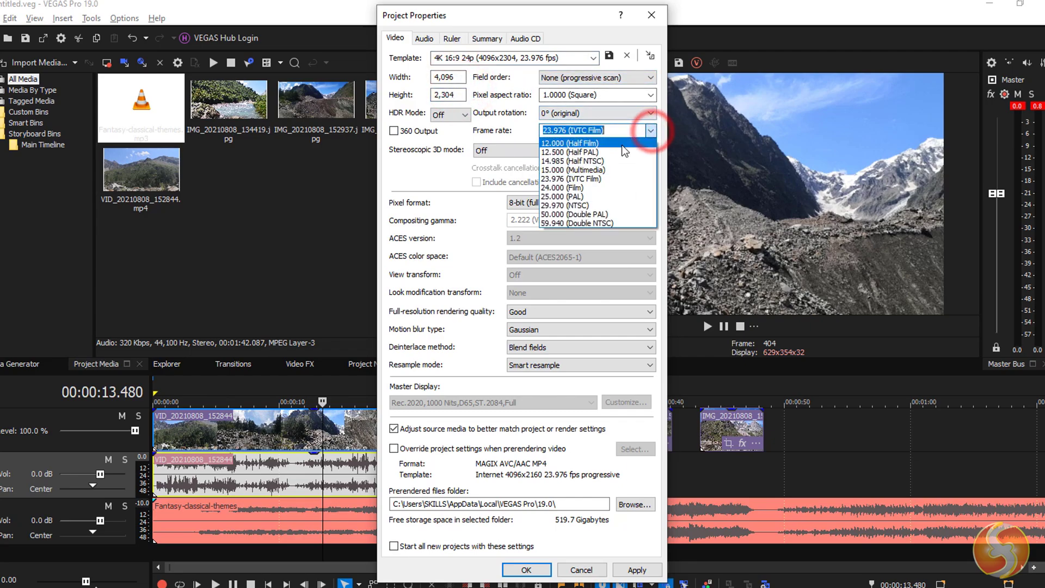
pyautogui.click(600, 180)
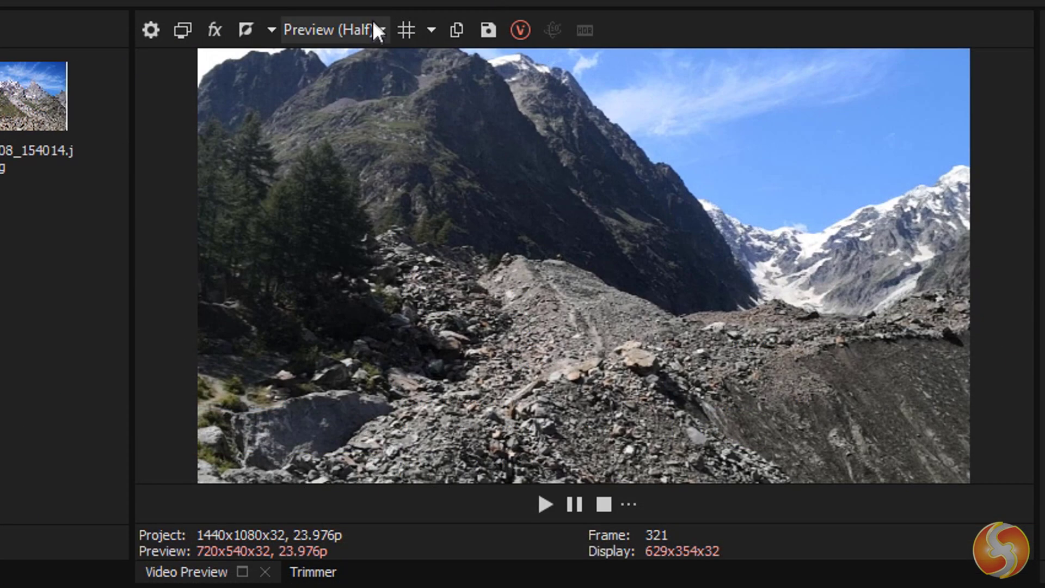
# Set preview quality to Preview Full, then Preview Half, then browse to the Quarter option.
pyautogui.click(372, 27)
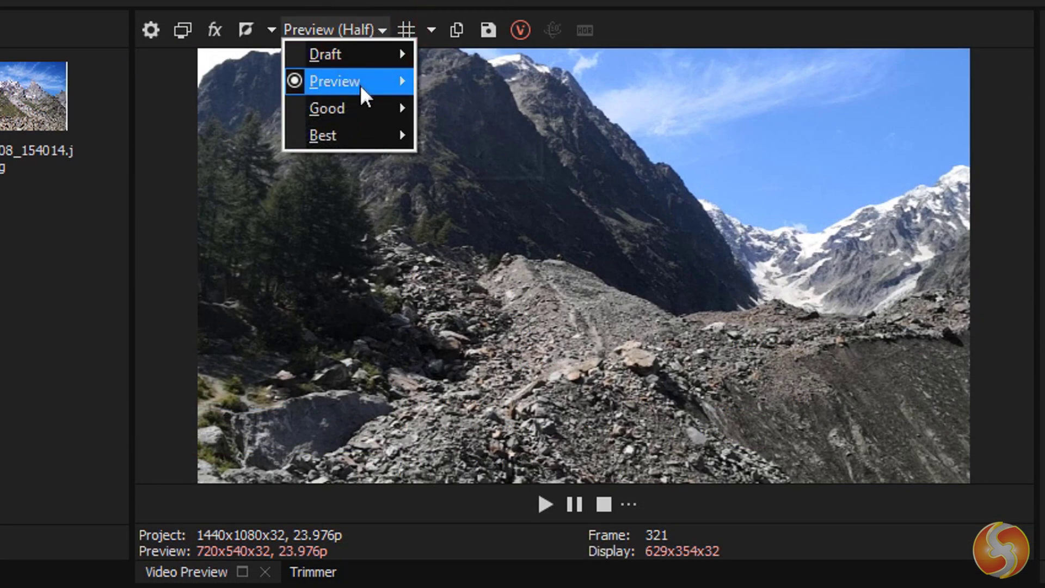
pyautogui.moveTo(361, 84)
pyautogui.click(465, 104)
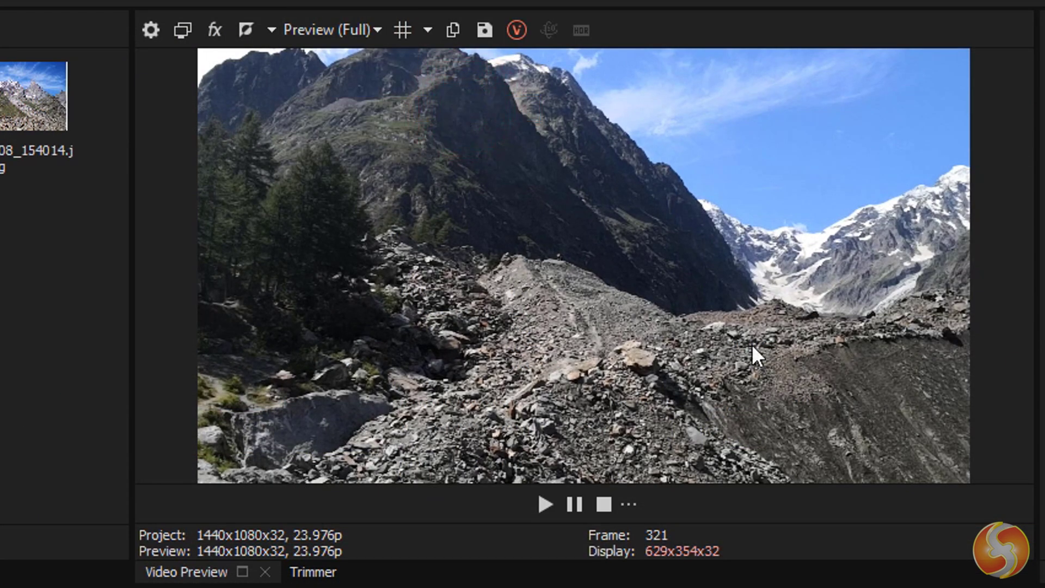
pyautogui.click(336, 27)
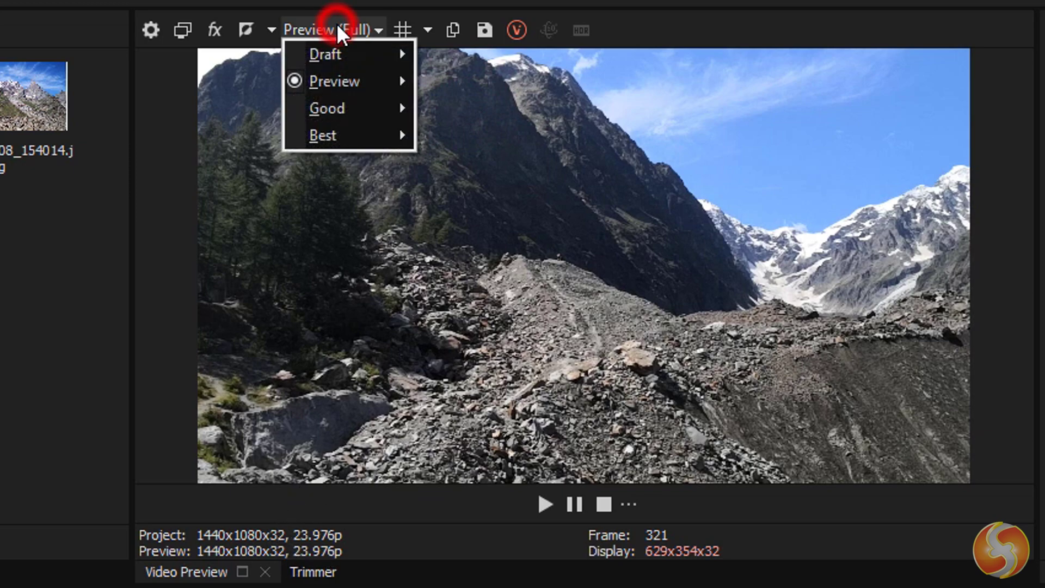
pyautogui.moveTo(355, 81)
pyautogui.click(470, 136)
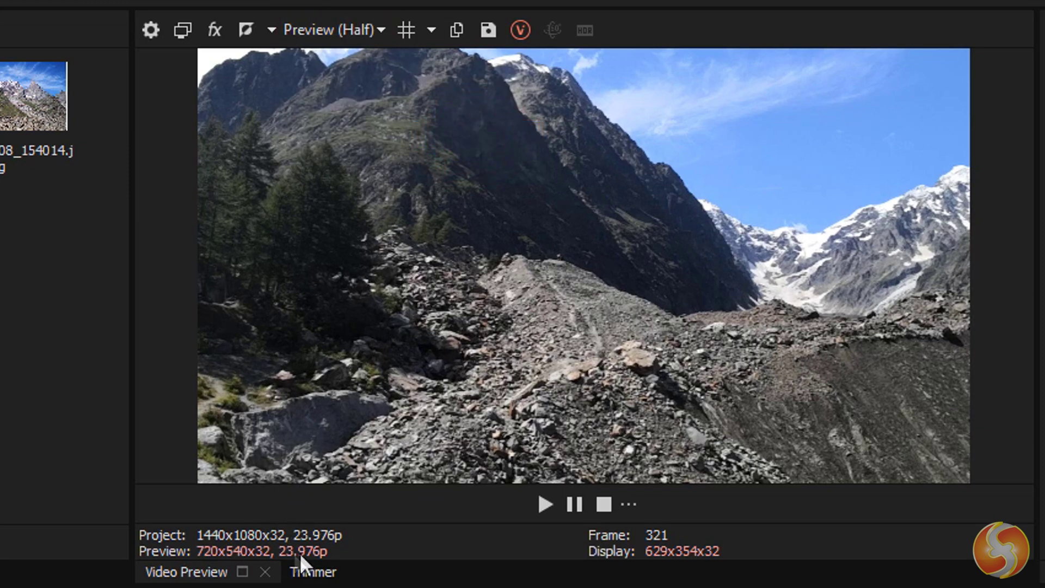
pyautogui.click(349, 30)
pyautogui.click(357, 84)
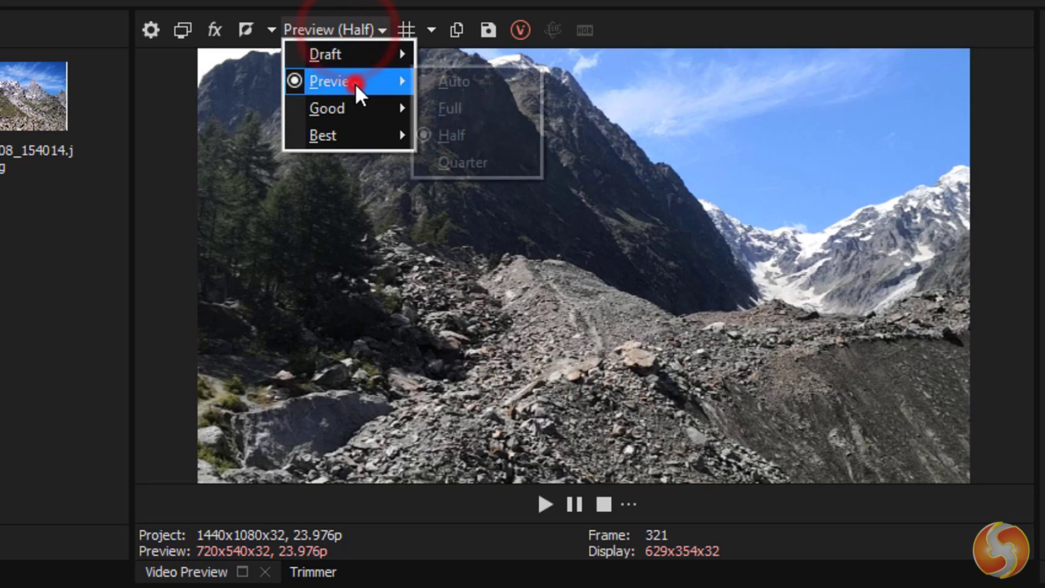
pyautogui.click(521, 164)
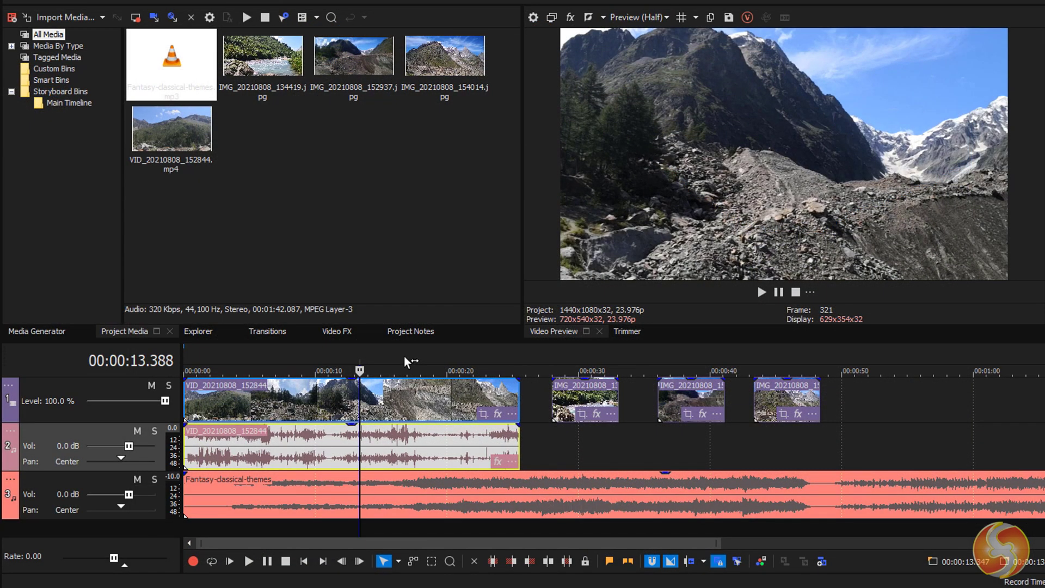
# Mark a loop region from about 16 to 20 seconds, enable Loop Playback and start playing.
pyautogui.moveTo(397, 354)
pyautogui.mouseDown()
pyautogui.moveTo(597, 363)
pyautogui.moveTo(451, 360)
pyautogui.moveTo(461, 360)
pyautogui.mouseUp()
pyautogui.click(337, 370)
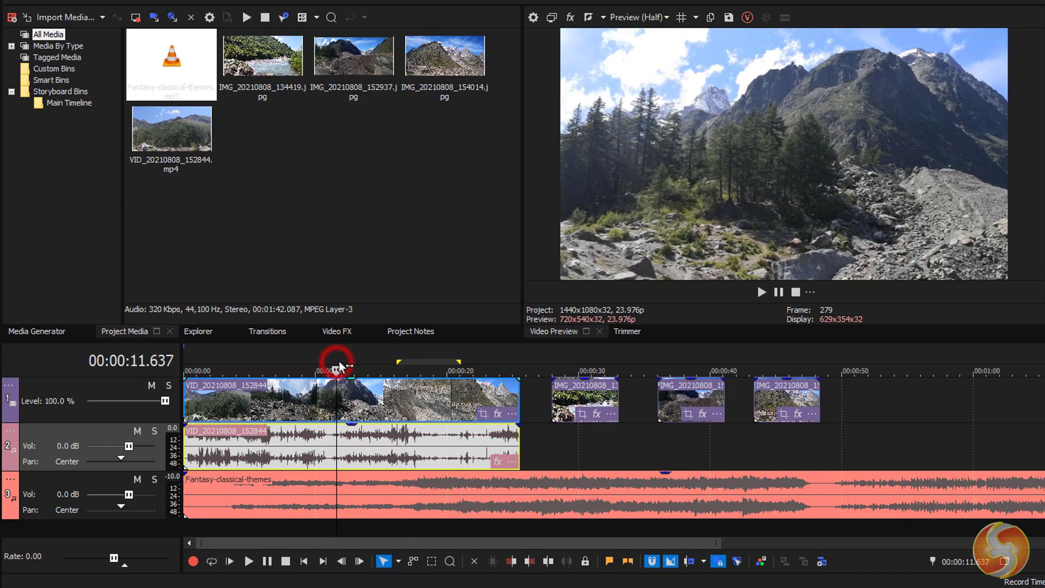
pyautogui.click(212, 562)
pyautogui.press('space')
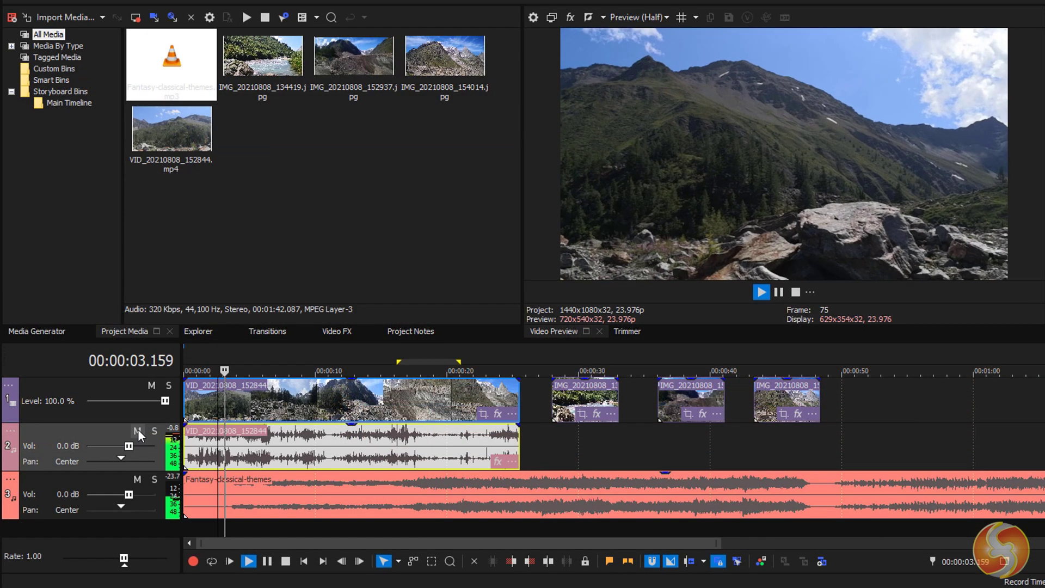
# During playback, test muting and soloing the clip audio, music and video tracks, leaving all unmuted.
pyautogui.click(270, 280)
pyautogui.click(138, 432)
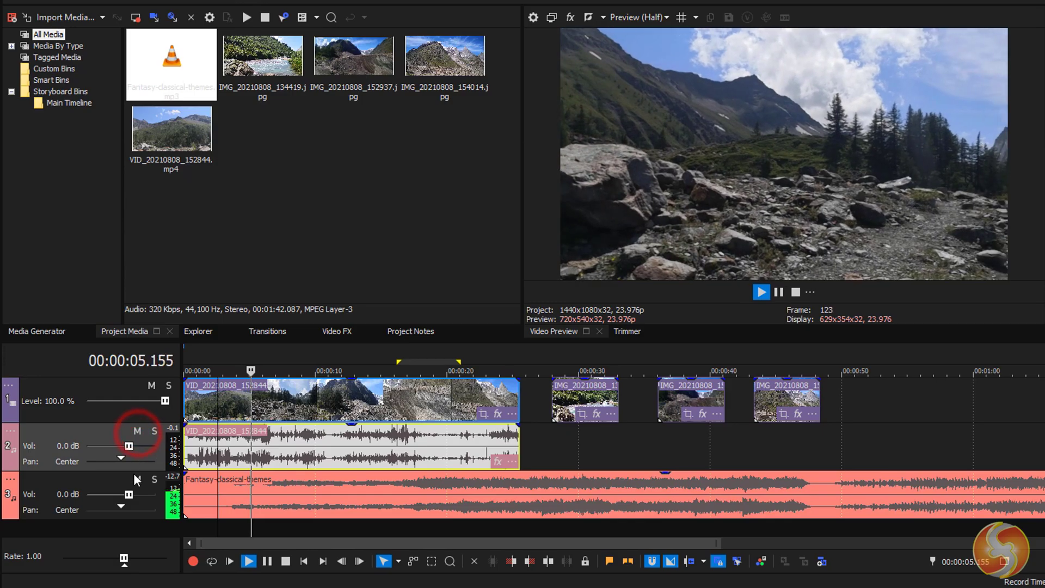
pyautogui.click(137, 480)
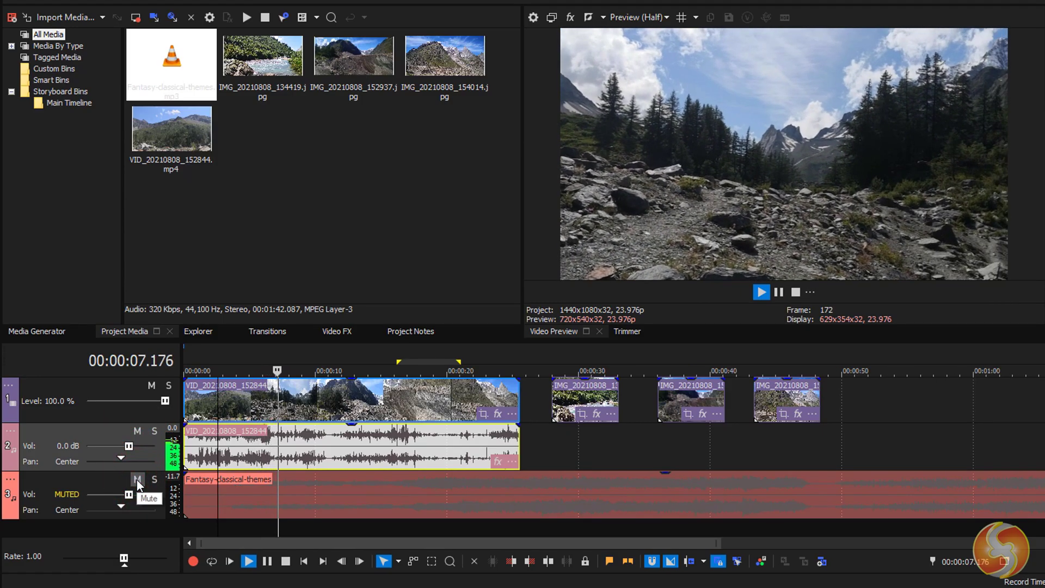
pyautogui.click(137, 481)
pyautogui.press('space')
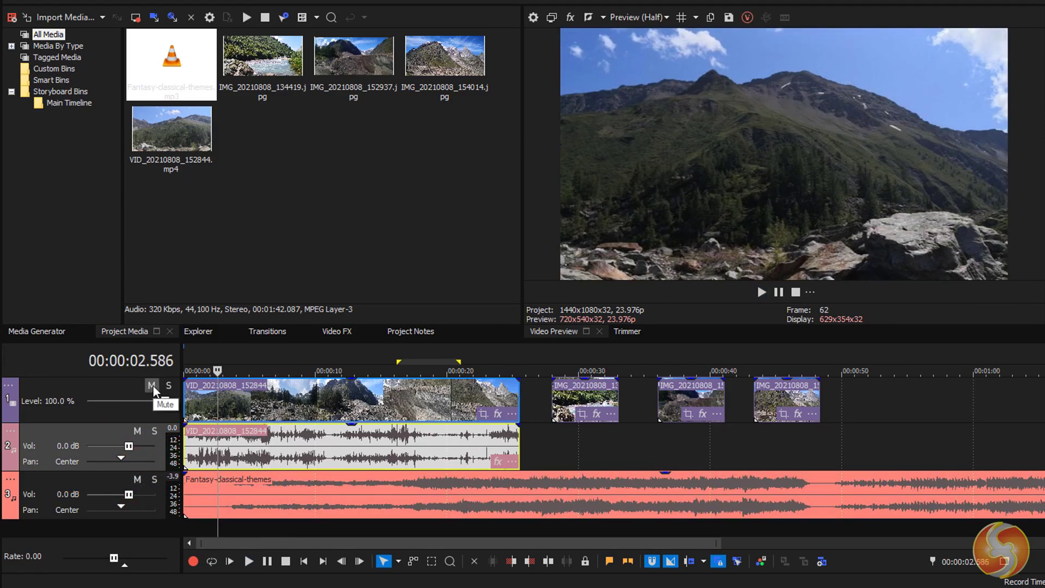
pyautogui.click(152, 385)
pyautogui.click(152, 385)
pyautogui.press('space')
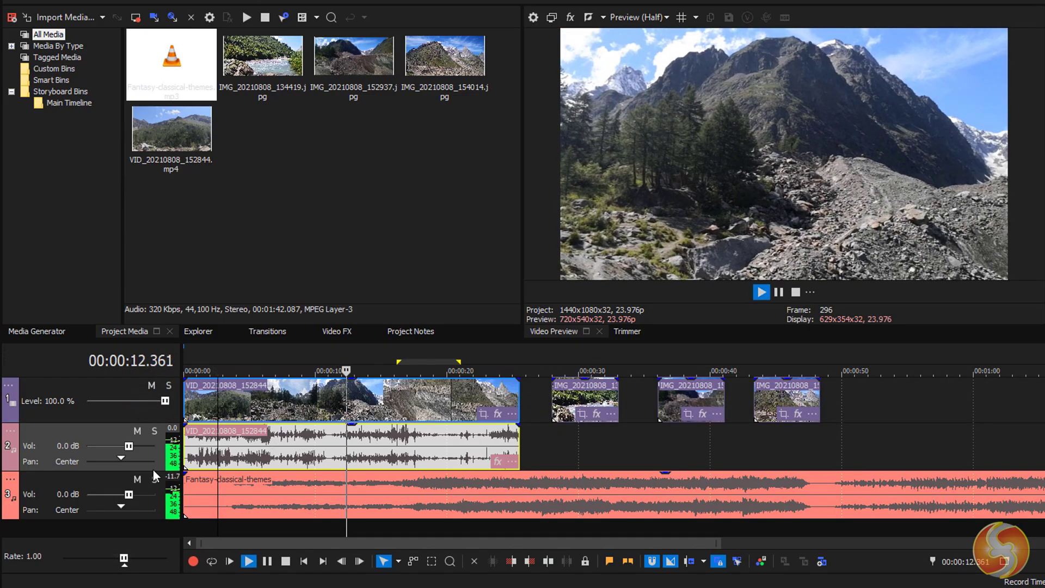
pyautogui.click(157, 479)
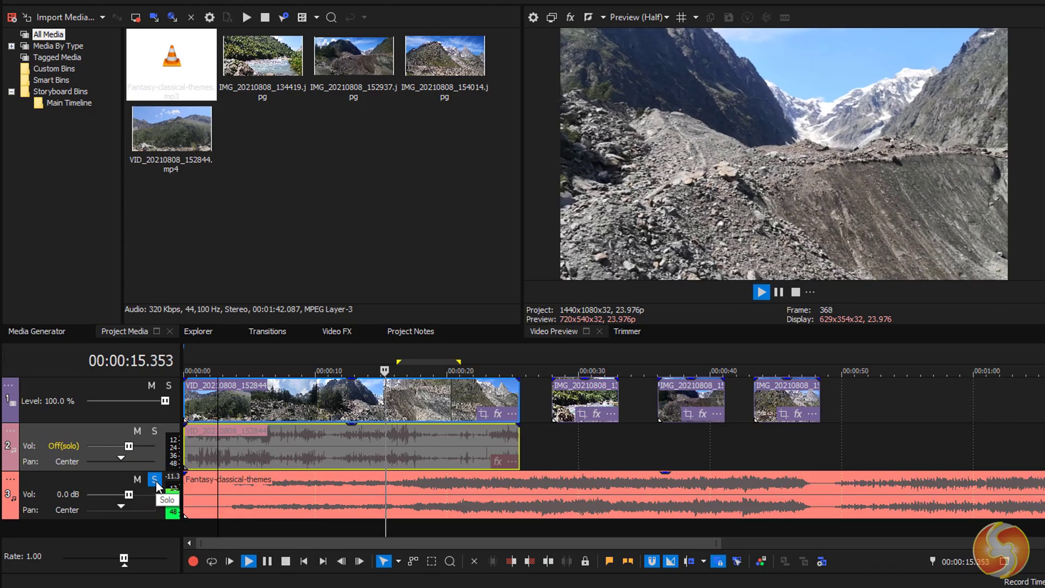
pyautogui.click(156, 481)
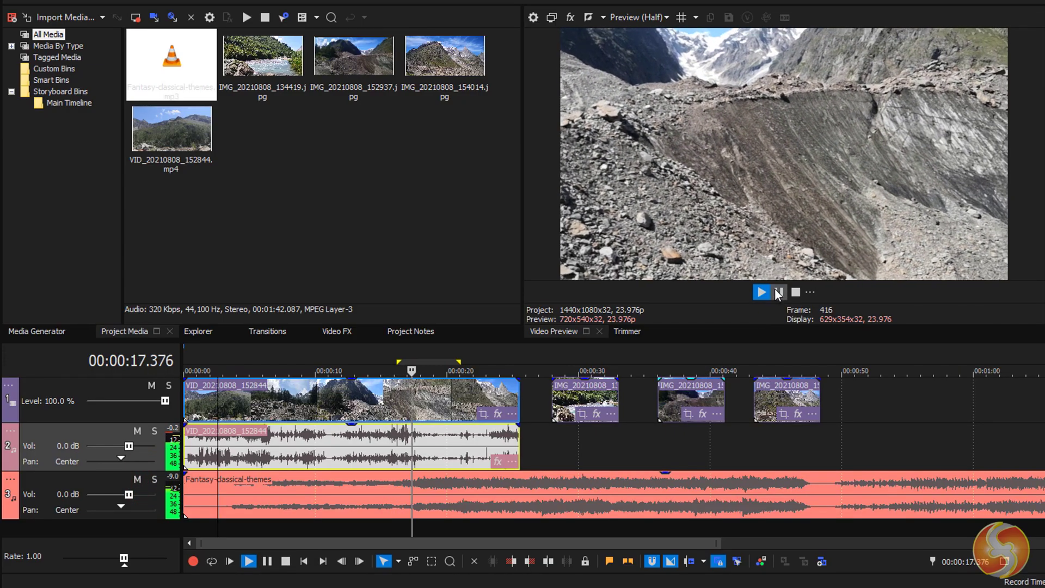
pyautogui.press('space')
# Lower the video track level, adjust clip audio volume, set music volume to about 3.2 dB, then open video track options.
pyautogui.moveTo(166, 401); pyautogui.dragTo(145, 405)
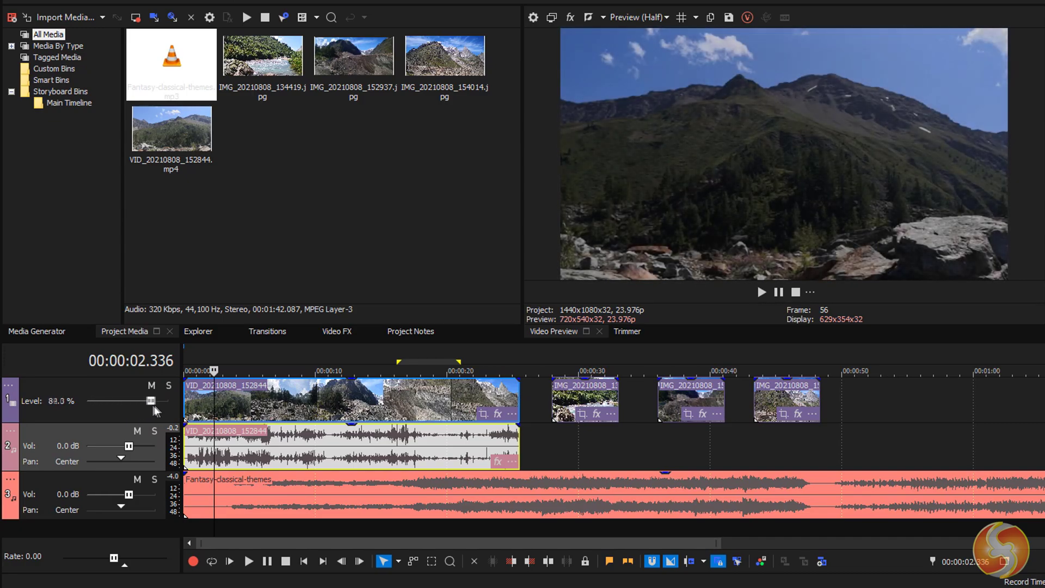
pyautogui.press('space')
pyautogui.click(137, 479)
pyautogui.moveTo(129, 445); pyautogui.dragTo(157, 459)
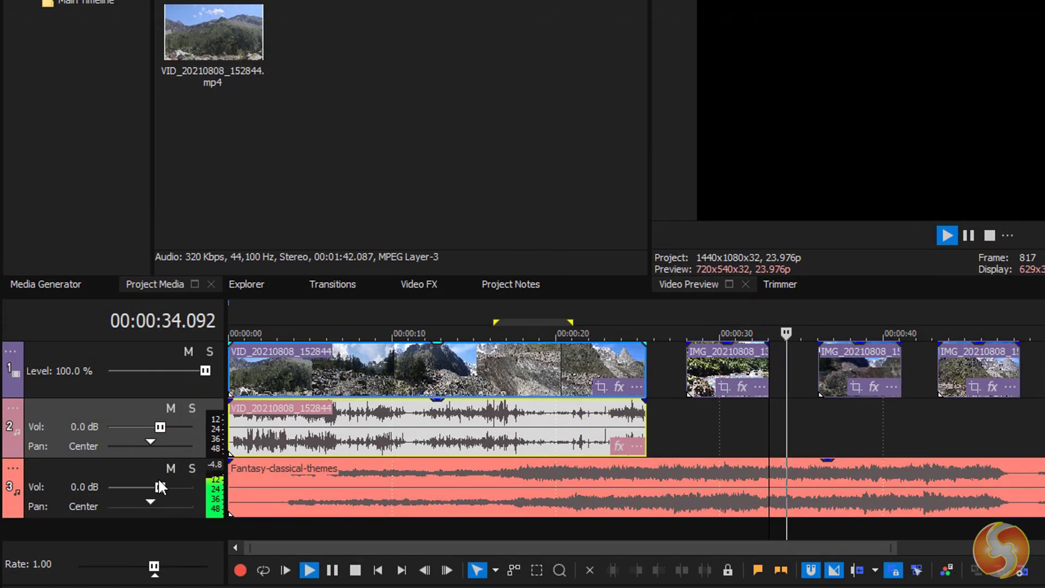
pyautogui.moveTo(160, 486); pyautogui.dragTo(180, 486)
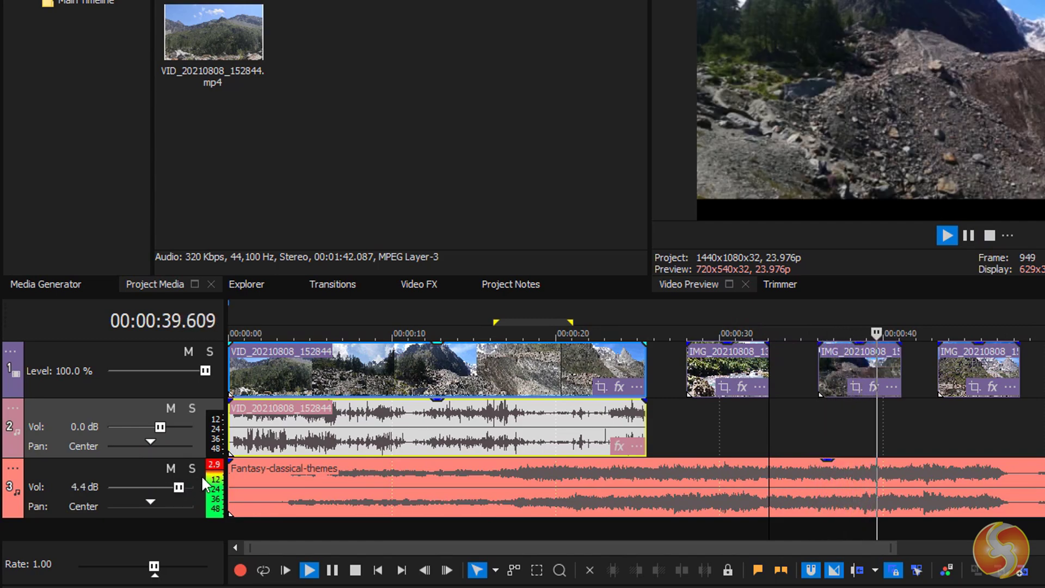
pyautogui.moveTo(178, 487); pyautogui.dragTo(172, 493)
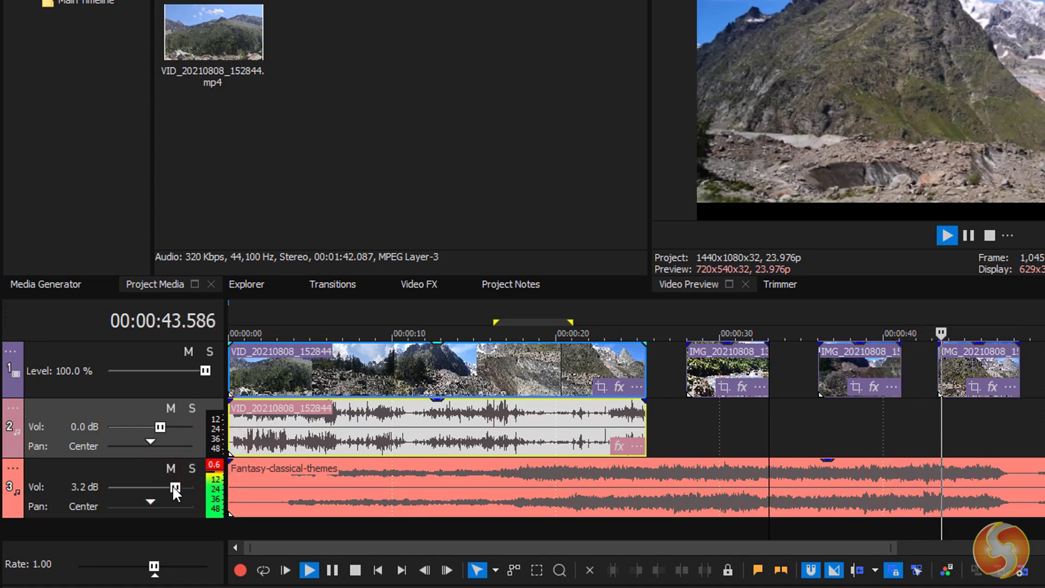
pyautogui.click(136, 442)
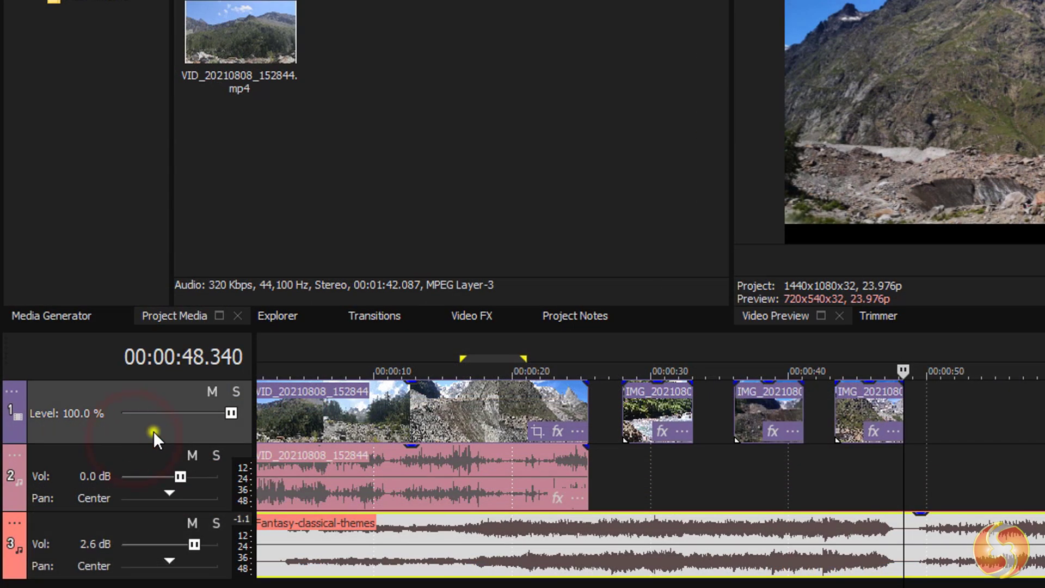
pyautogui.rightClick(153, 431)
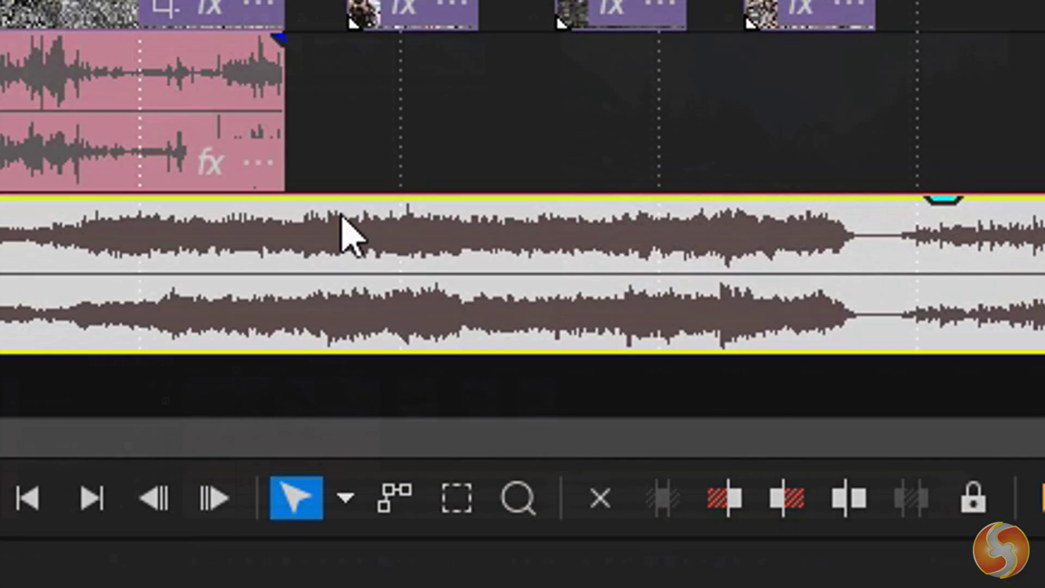
# Select the image clips, then move the music clip down onto track 2.
pyautogui.click(297, 504)
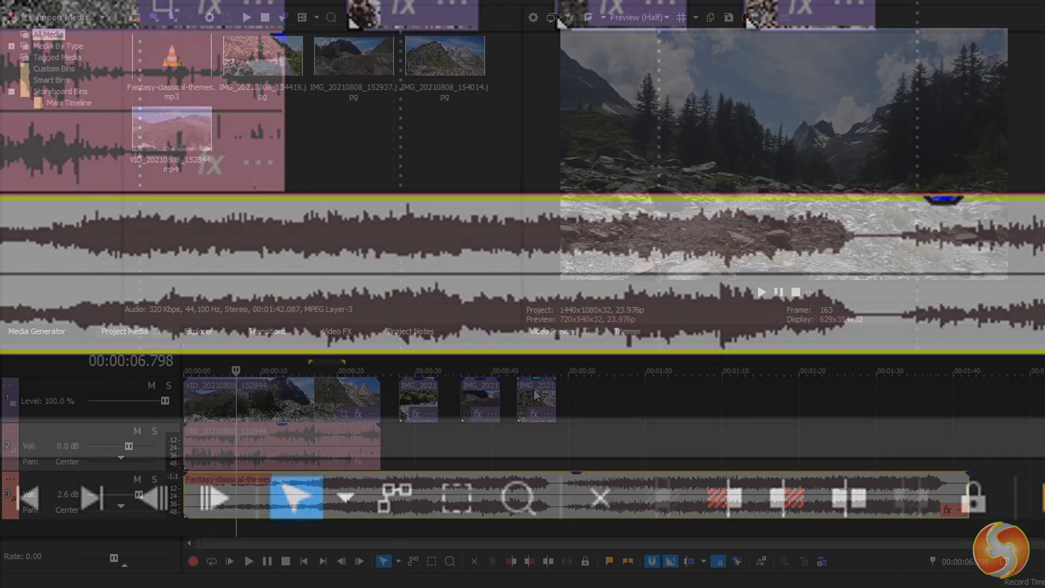
pyautogui.click(535, 392)
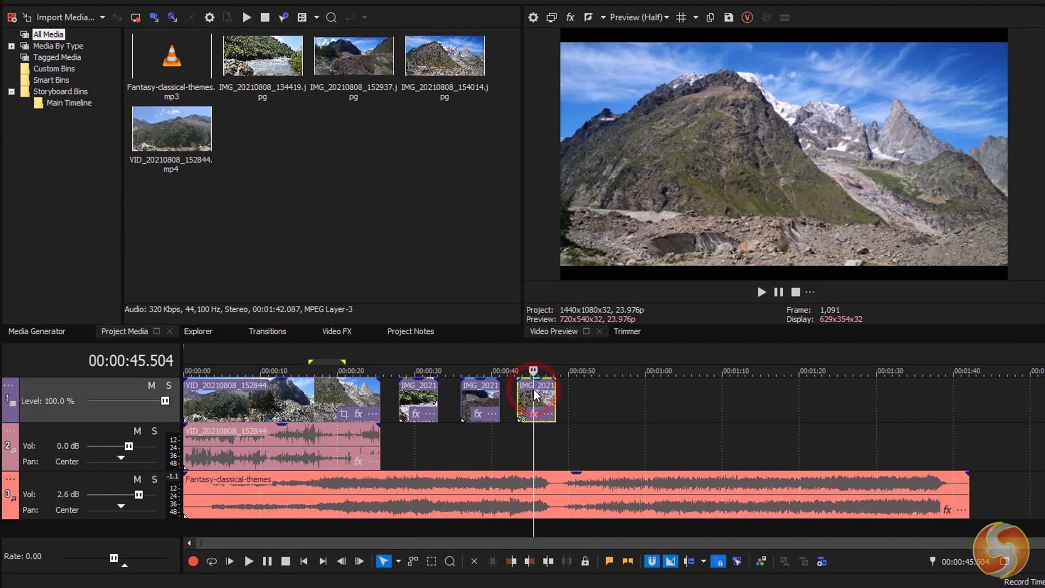
pyautogui.click(483, 402)
pyautogui.click(416, 401)
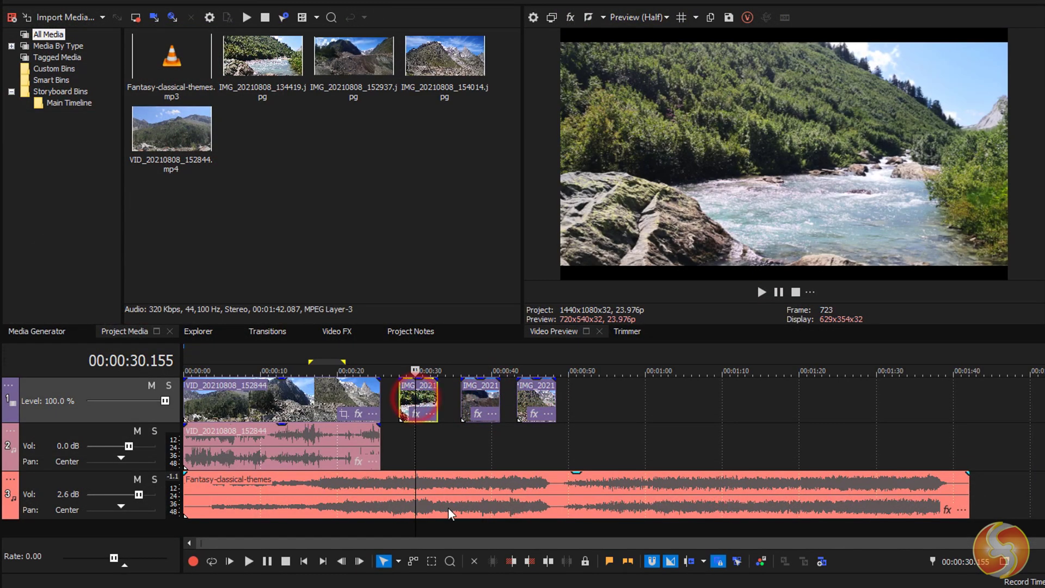
pyautogui.click(461, 494)
pyautogui.moveTo(418, 492); pyautogui.dragTo(738, 486)
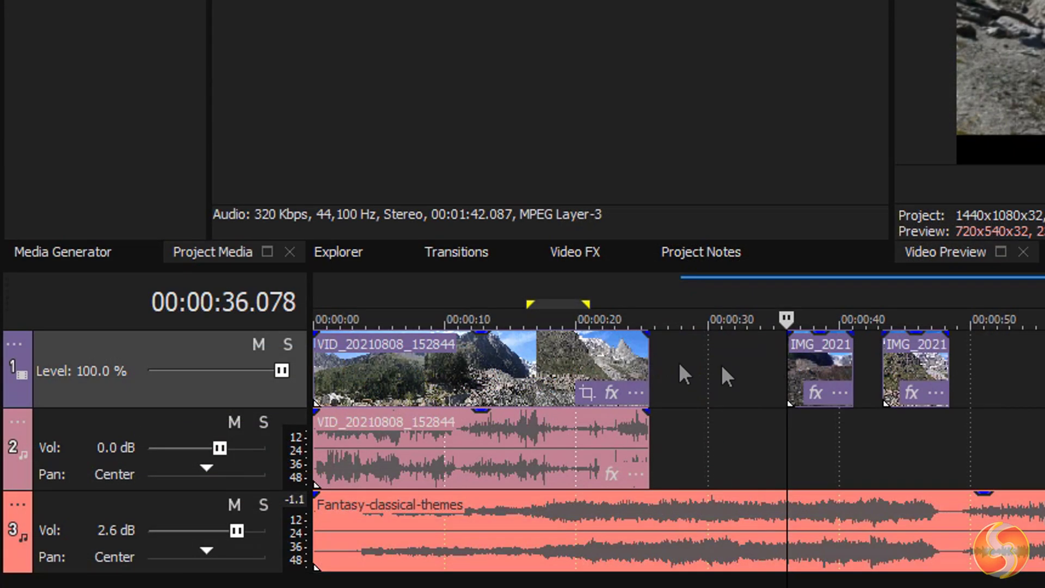
# Slide the VID clip later, and shift its audio later than its video.
pyautogui.click(464, 348)
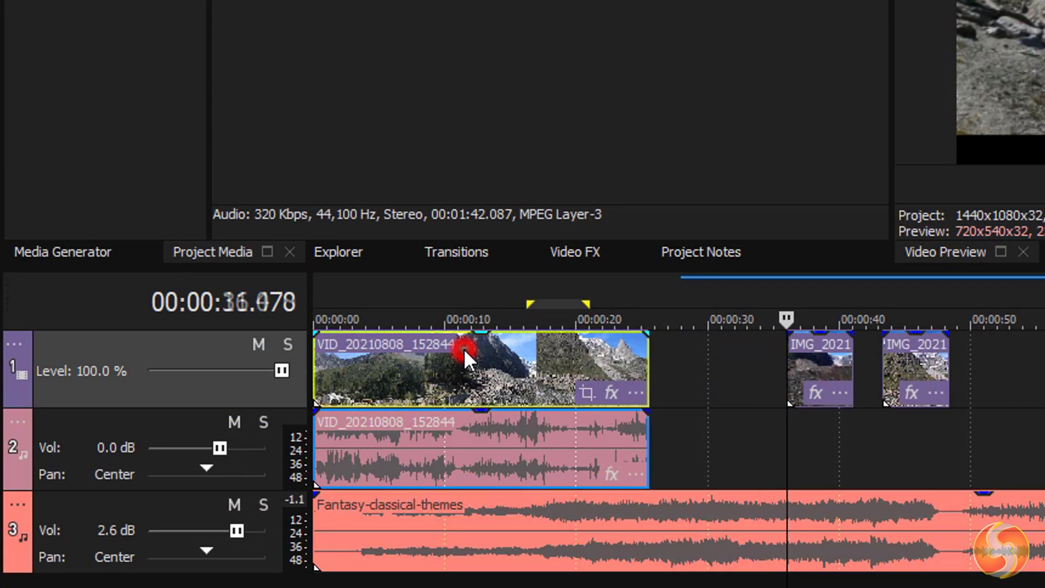
pyautogui.moveTo(411, 368)
pyautogui.mouseDown()
pyautogui.moveTo(536, 376)
pyautogui.moveTo(416, 375)
pyautogui.mouseUp()
pyautogui.click(506, 360)
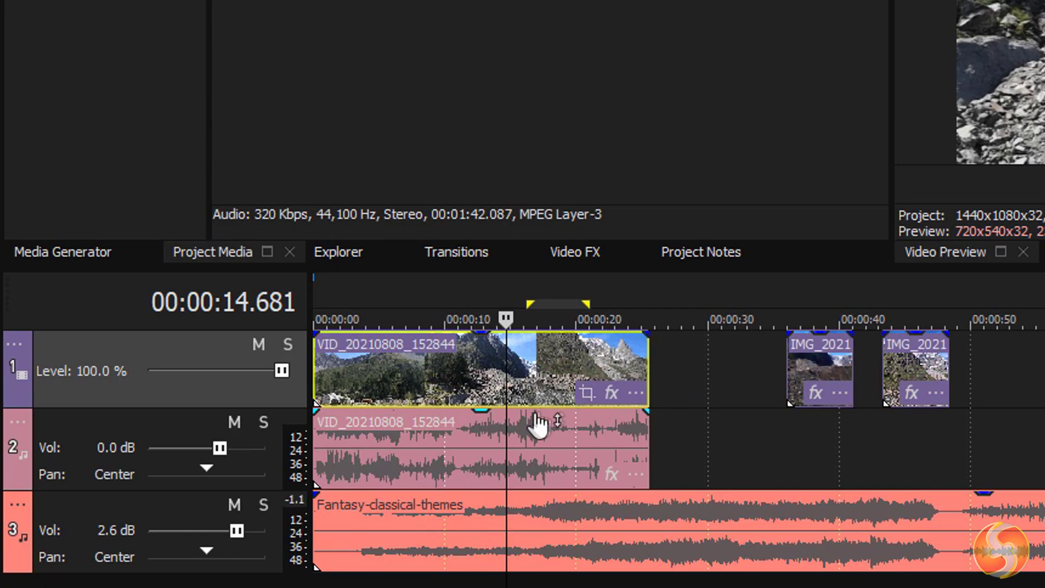
pyautogui.click(524, 427)
pyautogui.moveTo(468, 436); pyautogui.dragTo(550, 444)
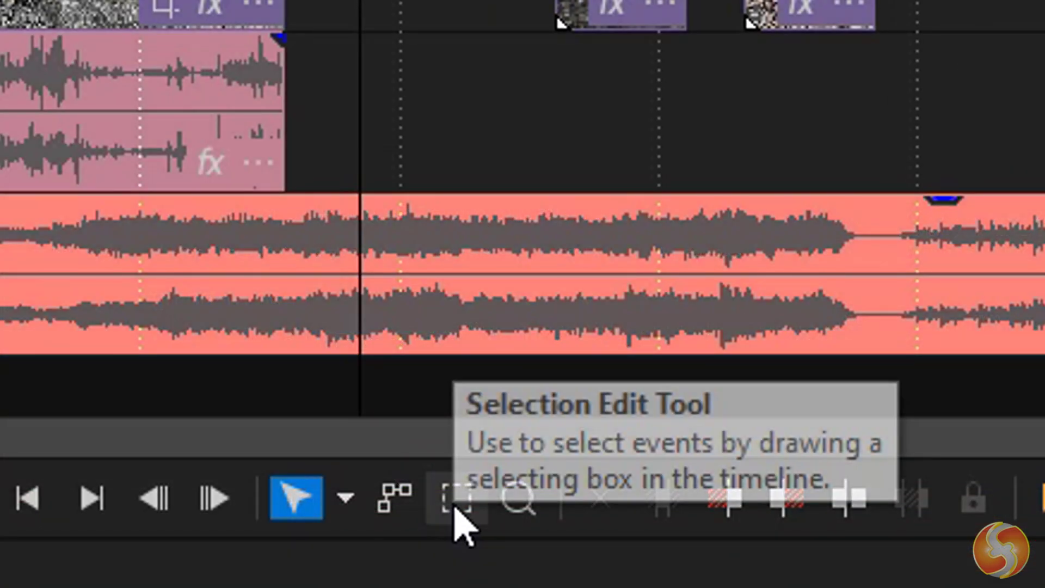
# Marquee-select all clips left of about 01:10 and shift them about 56.6 seconds later.
pyautogui.click(456, 509)
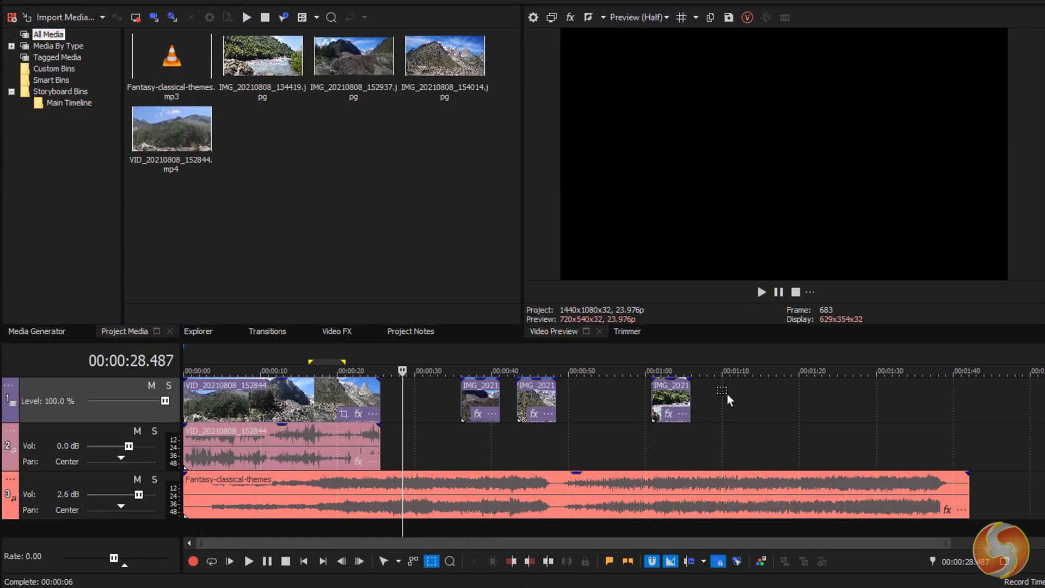
pyautogui.moveTo(728, 392); pyautogui.dragTo(319, 509)
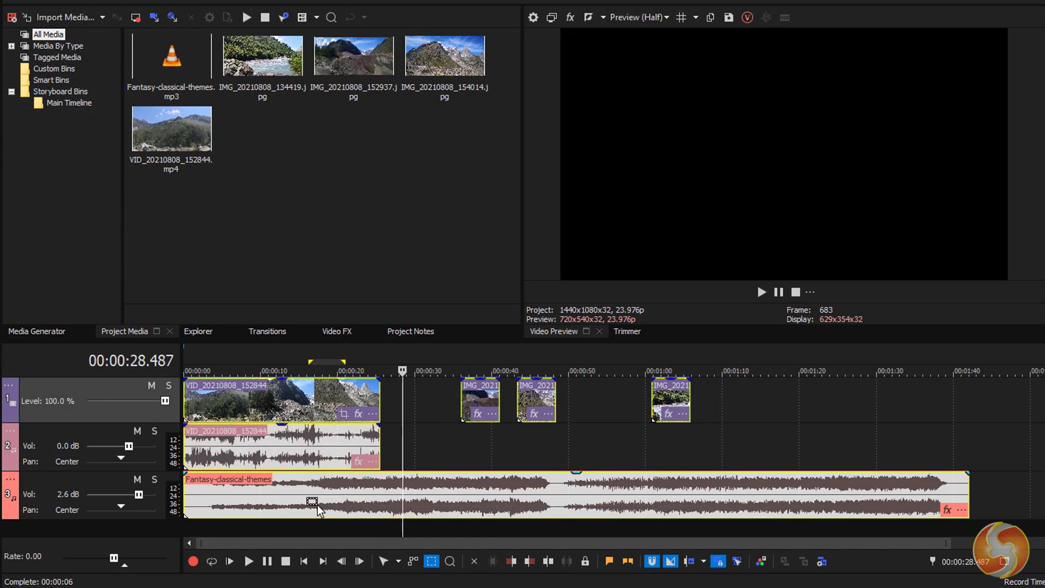
pyautogui.moveTo(338, 424); pyautogui.dragTo(766, 409)
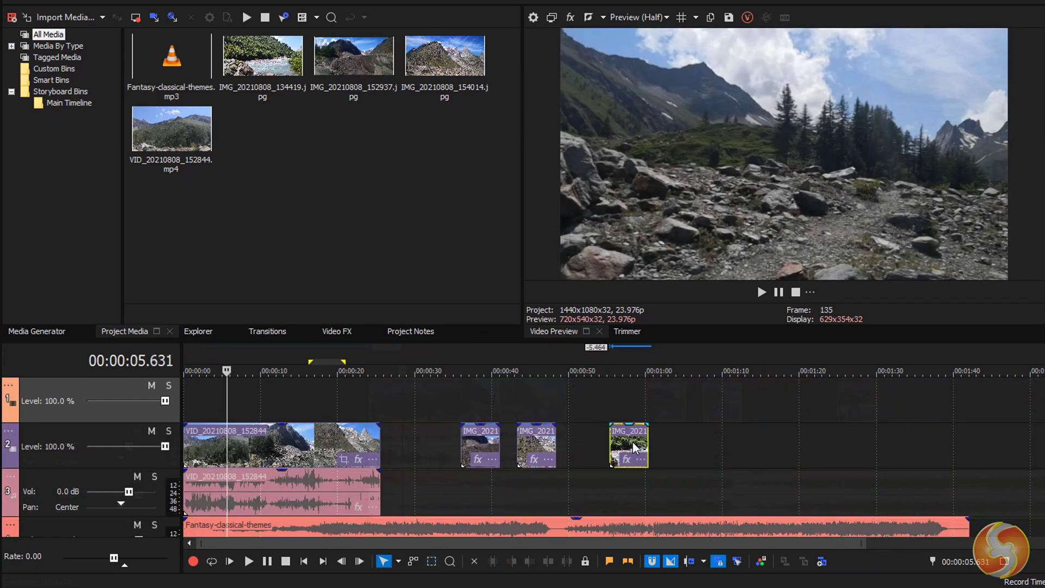
# Move the IMG_20210808_134419 clip up to track 1 near 12 s, and mark 9.5–11.7 s.
pyautogui.moveTo(627, 439); pyautogui.dragTo(293, 386)
pyautogui.click(239, 373)
pyautogui.scroll(5, 497, 398)
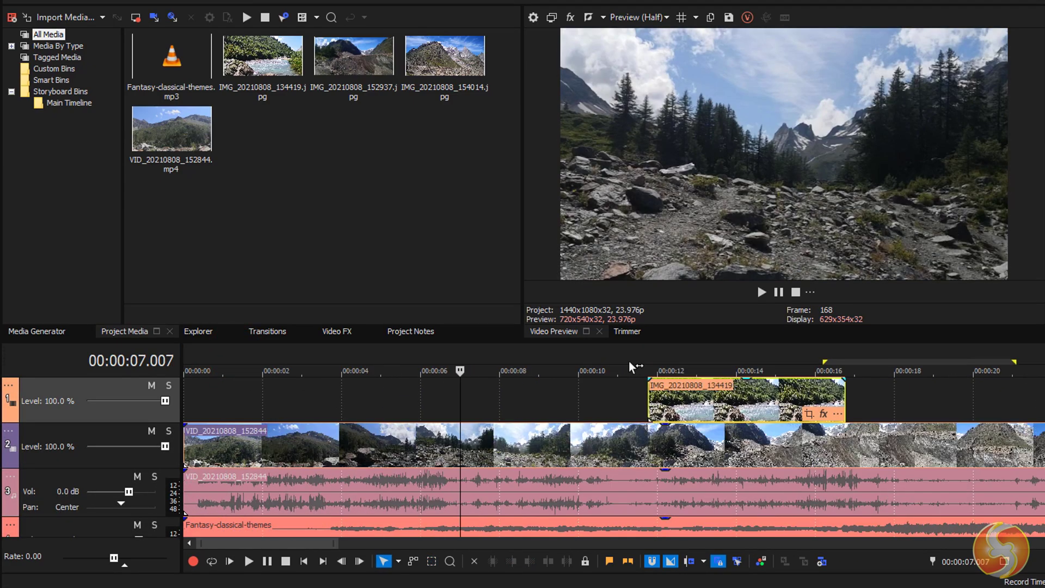
pyautogui.moveTo(562, 360); pyautogui.dragTo(780, 363)
# Try deleting the track-2 image clip and pasting three copies at 15 s, then undo.
pyautogui.click(534, 421)
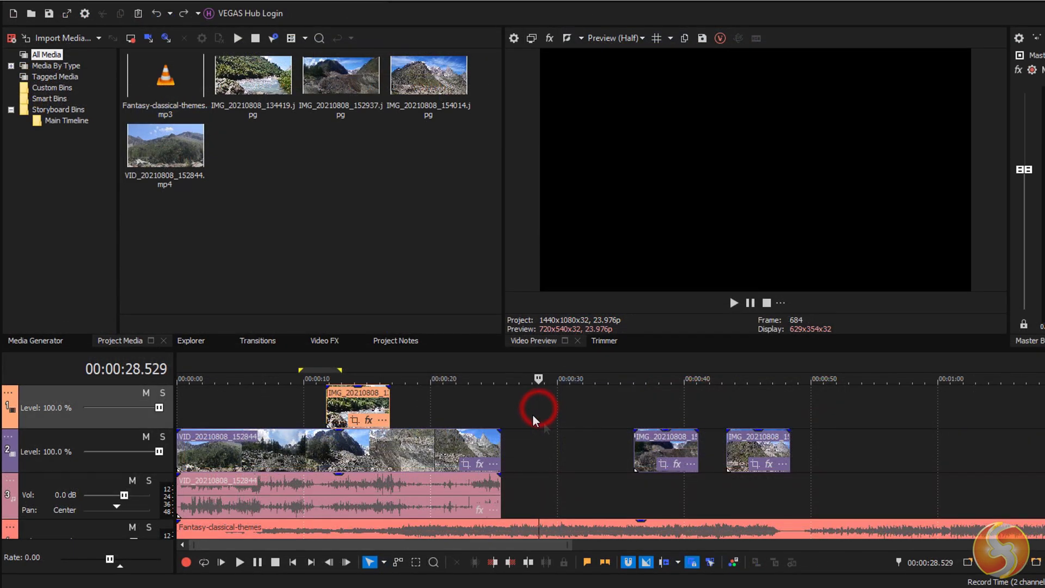
pyautogui.click(659, 446)
pyautogui.press('Delete')
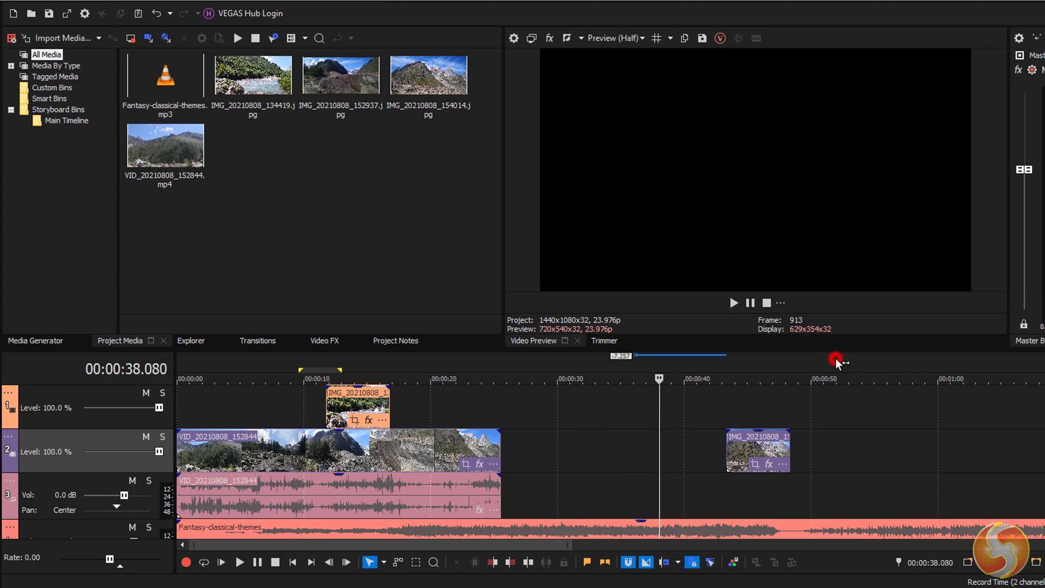
pyautogui.hotkey('ctrl', 'v')
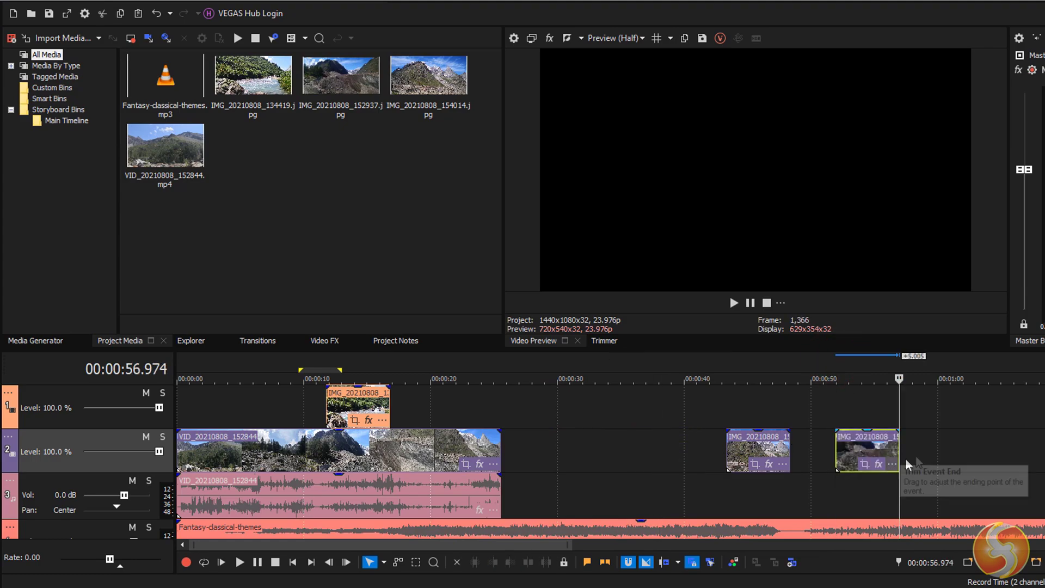
pyautogui.hotkey('ctrl', 'v')
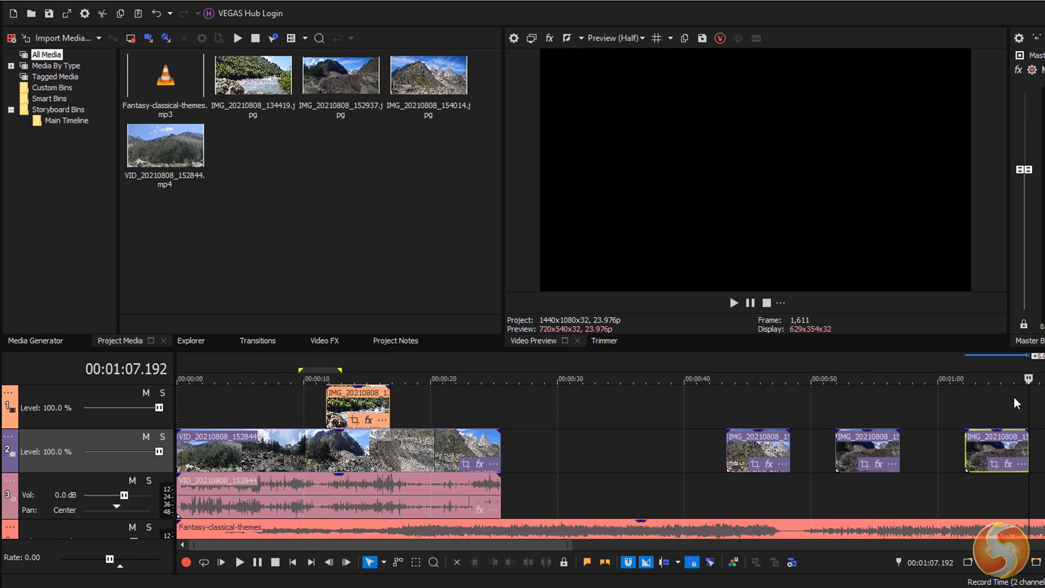
pyautogui.hotkey('ctrl', 'v')
pyautogui.hotkey('ctrl', 'z')
pyautogui.hotkey('ctrl', 'z')
pyautogui.hotkey('ctrl', 'z')
pyautogui.hotkey('ctrl', 'z')
# Delete the image clip on track 1 and two image clips on track 2.
pyautogui.click(351, 405)
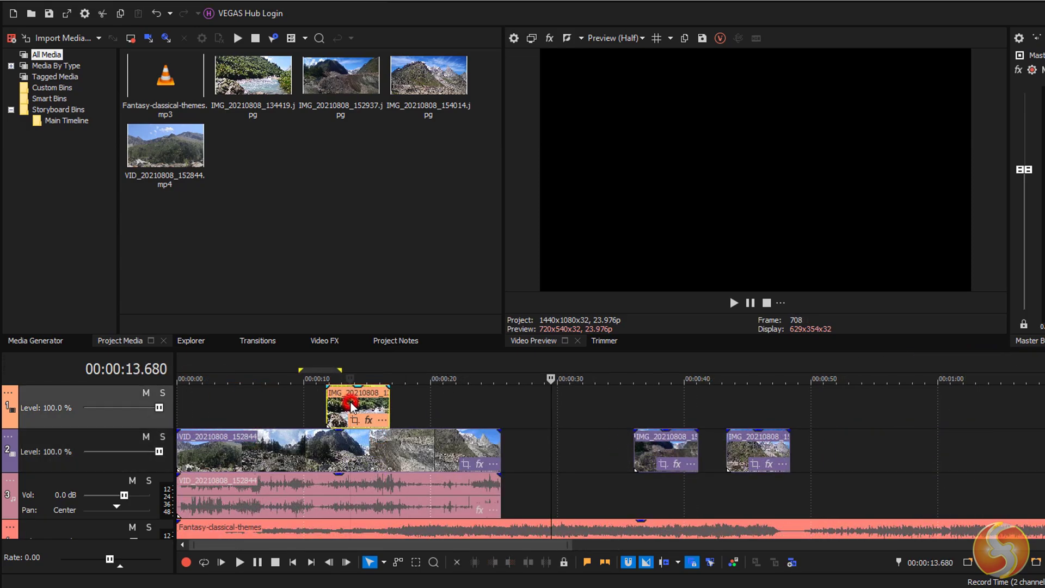
pyautogui.press('Delete')
pyautogui.click(642, 446)
pyautogui.press('Delete')
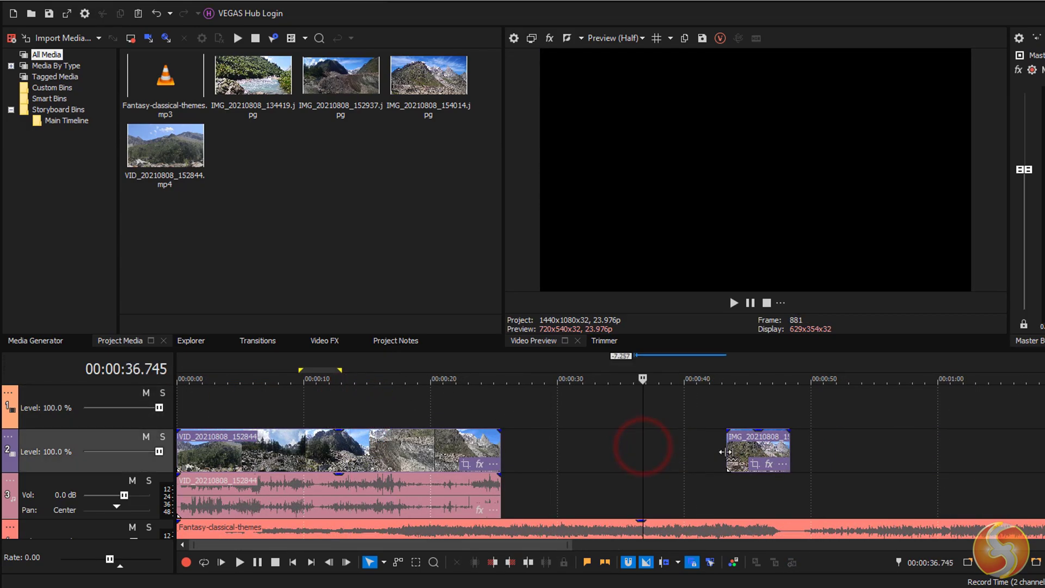
pyautogui.click(761, 450)
pyautogui.press('Delete')
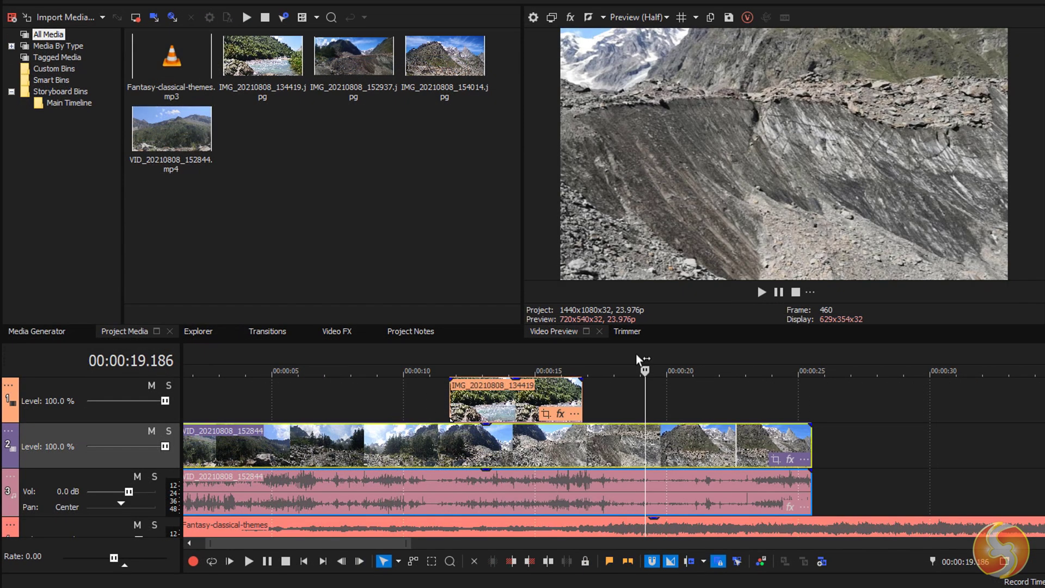
# Cut the 18.9–21.9 s range from the video and audio, then undo it.
pyautogui.moveTo(636, 355); pyautogui.dragTo(716, 360)
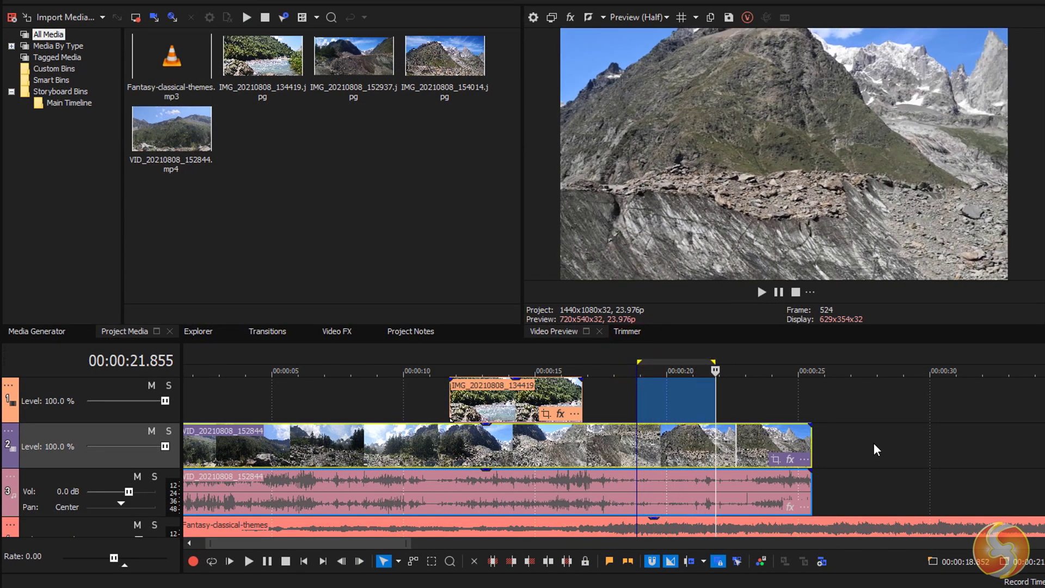
pyautogui.press('Delete')
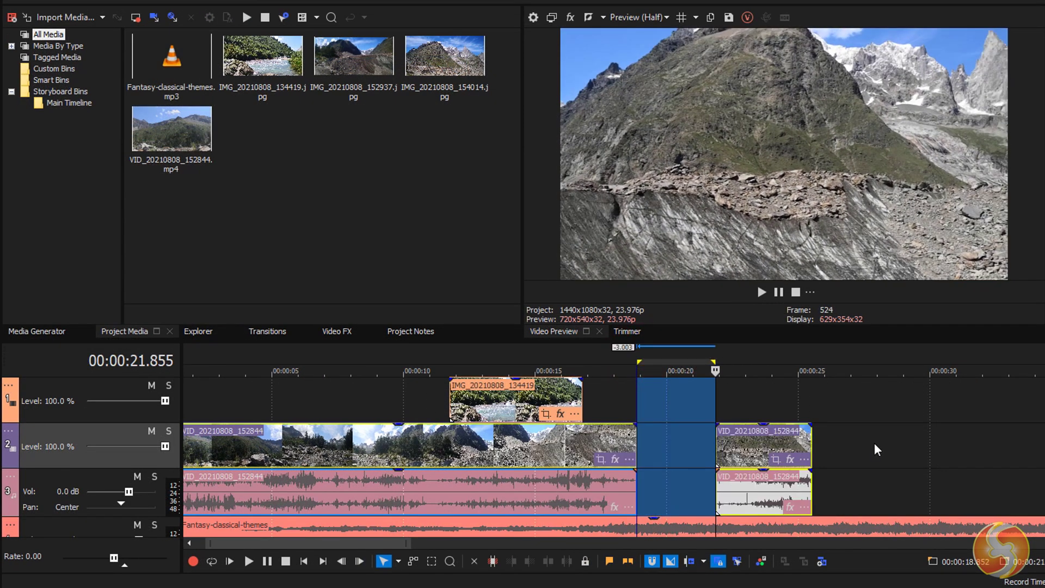
pyautogui.click(761, 440)
pyautogui.hotkey('ctrl', 'z')
# Split the clip at 22.3 s and 18.27 s, move the pieces later, then undo.
pyautogui.moveTo(645, 366); pyautogui.dragTo(685, 369)
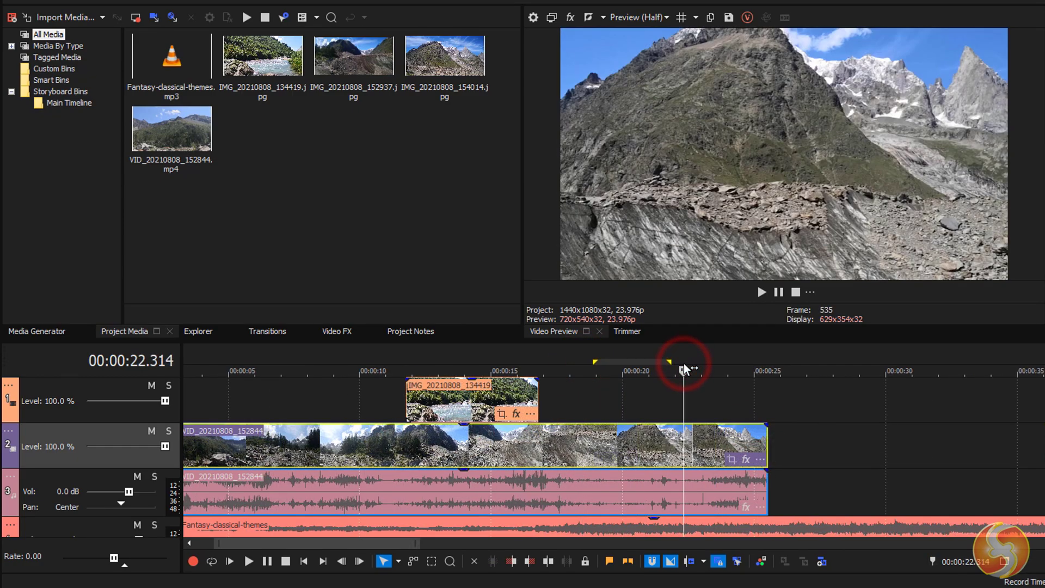
pyautogui.press('s')
pyautogui.click(577, 370)
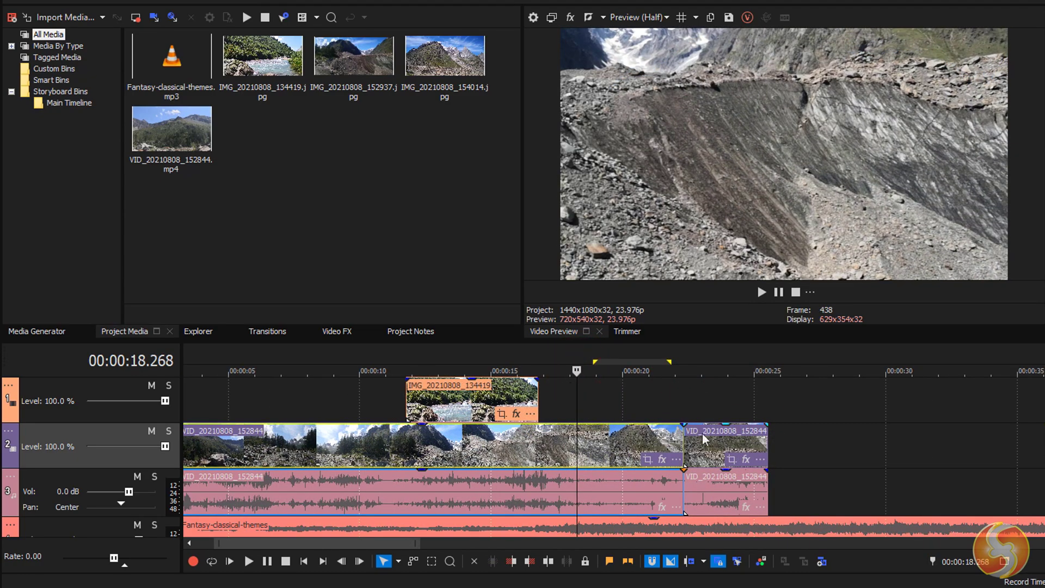
pyautogui.press('s')
pyautogui.click(724, 435)
pyautogui.moveTo(724, 434); pyautogui.dragTo(847, 435)
pyautogui.moveTo(612, 442); pyautogui.dragTo(671, 444)
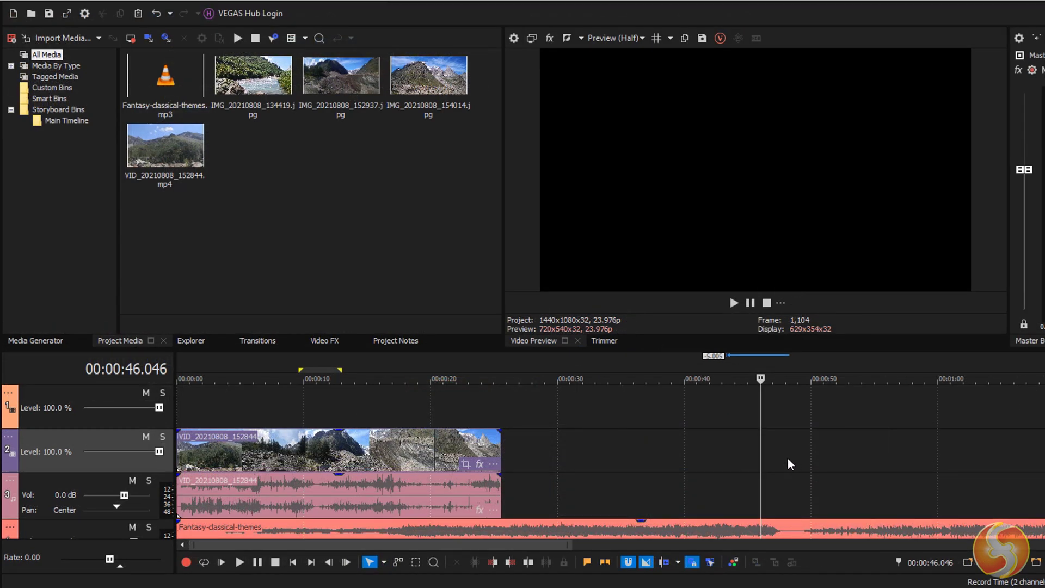
pyautogui.hotkey('ctrl', 'z')
pyautogui.hotkey('ctrl', 'z')
pyautogui.hotkey('ctrl', 'z')
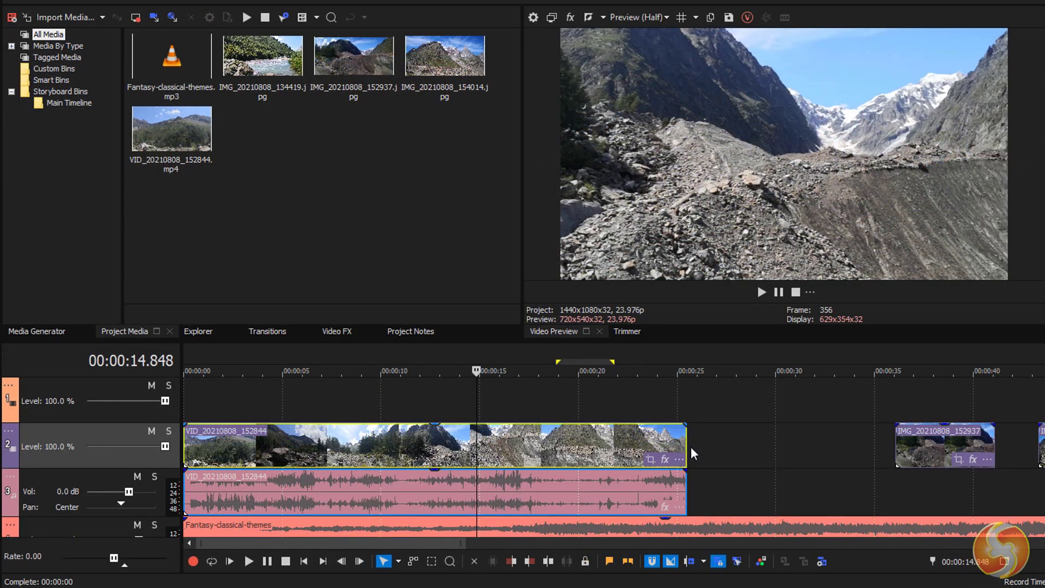
# Trim and extend the video clip's end, preview it at about 31 s, then settle near 25 s.
pyautogui.moveTo(685, 444); pyautogui.dragTo(372, 454)
pyautogui.moveTo(185, 381); pyautogui.dragTo(372, 381)
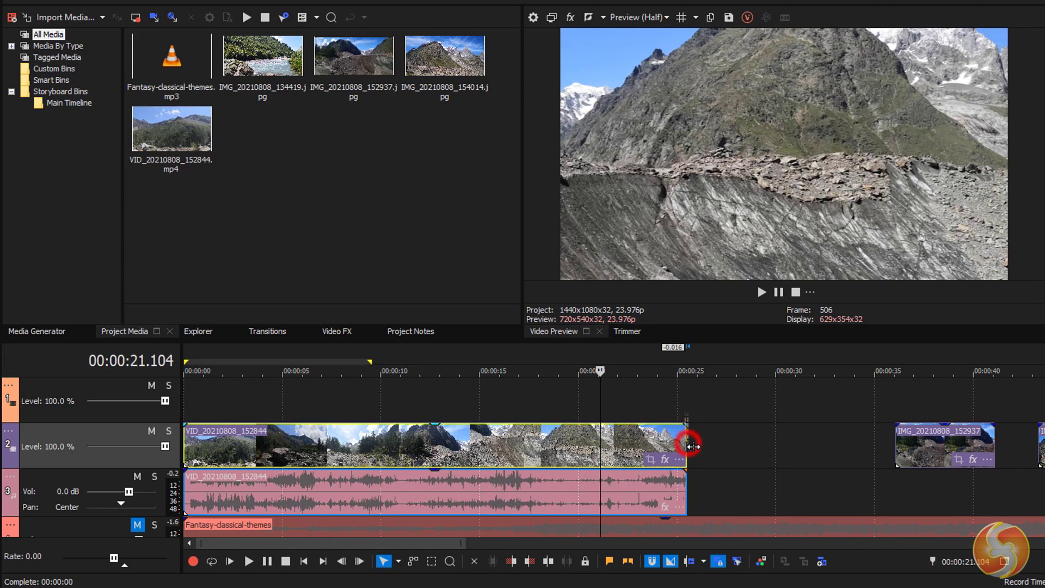
pyautogui.moveTo(689, 446); pyautogui.dragTo(865, 354)
pyautogui.press('space')
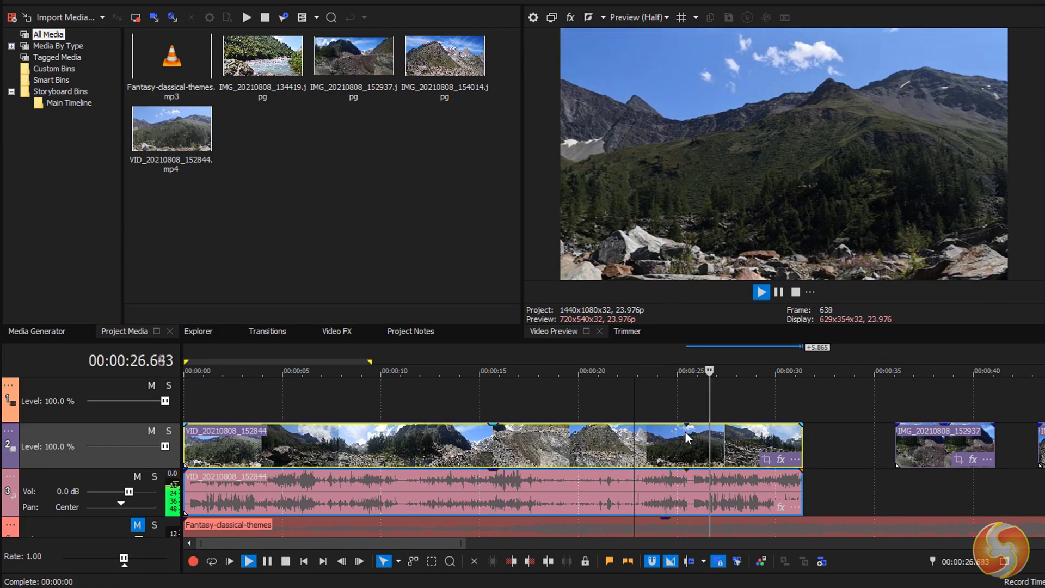
pyautogui.moveTo(803, 445); pyautogui.dragTo(687, 445)
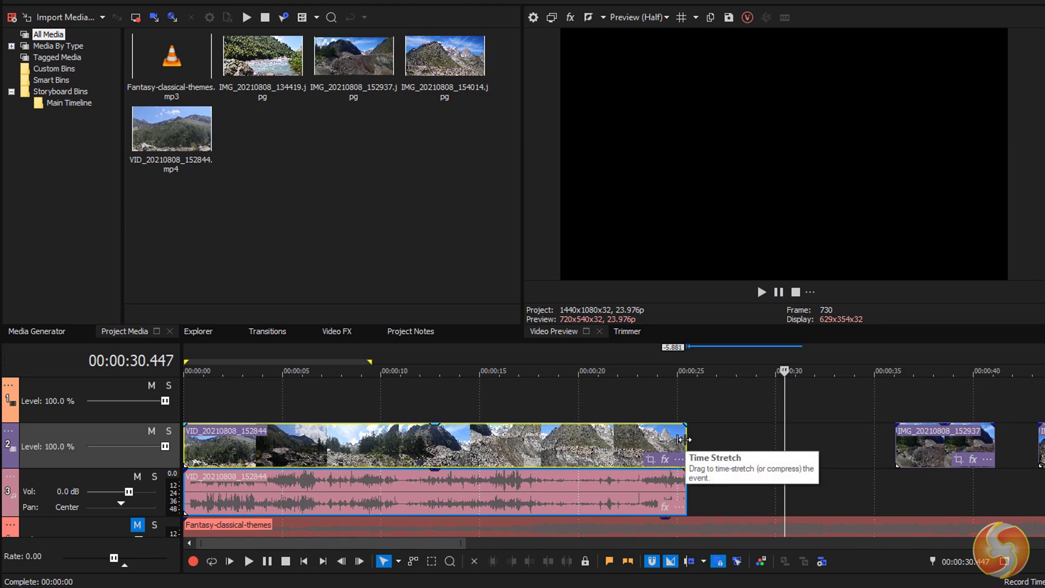
# Time-stretch the video to 302.5% speed, preview it, then stretch it back to about 25 s.
pyautogui.moveTo(684, 439); pyautogui.dragTo(347, 442)
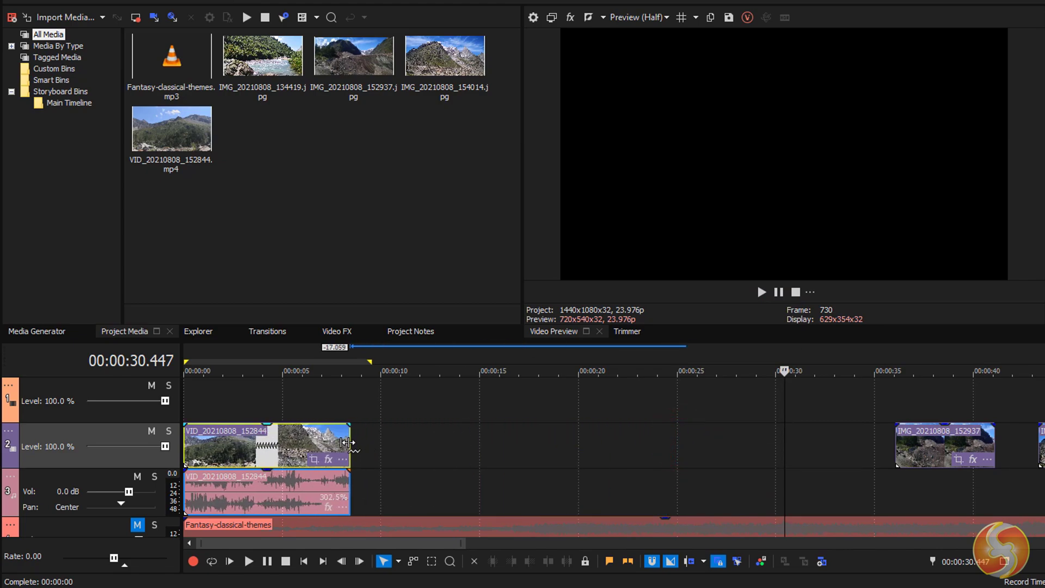
pyautogui.click(262, 362)
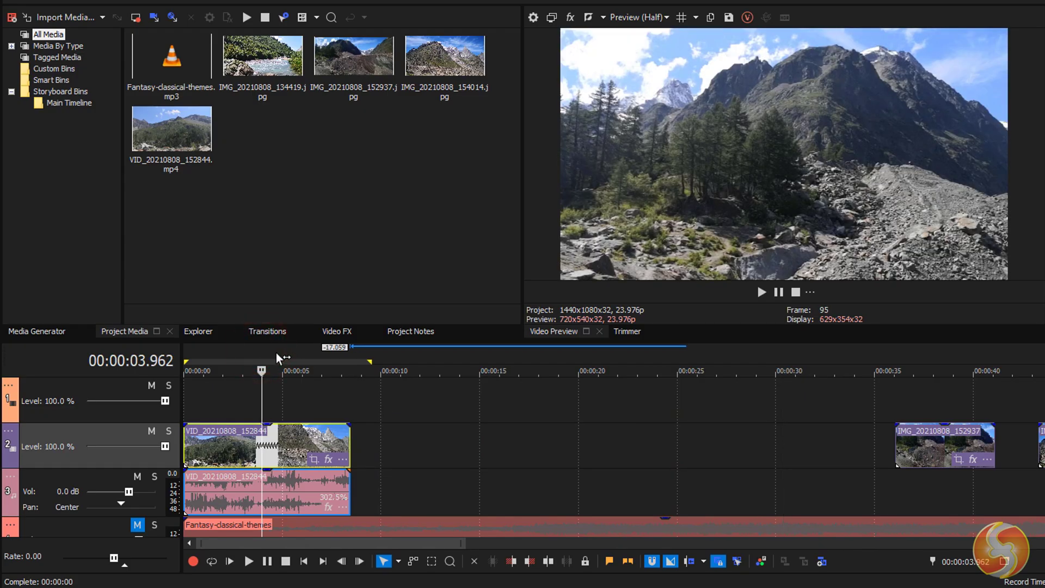
pyautogui.click(762, 294)
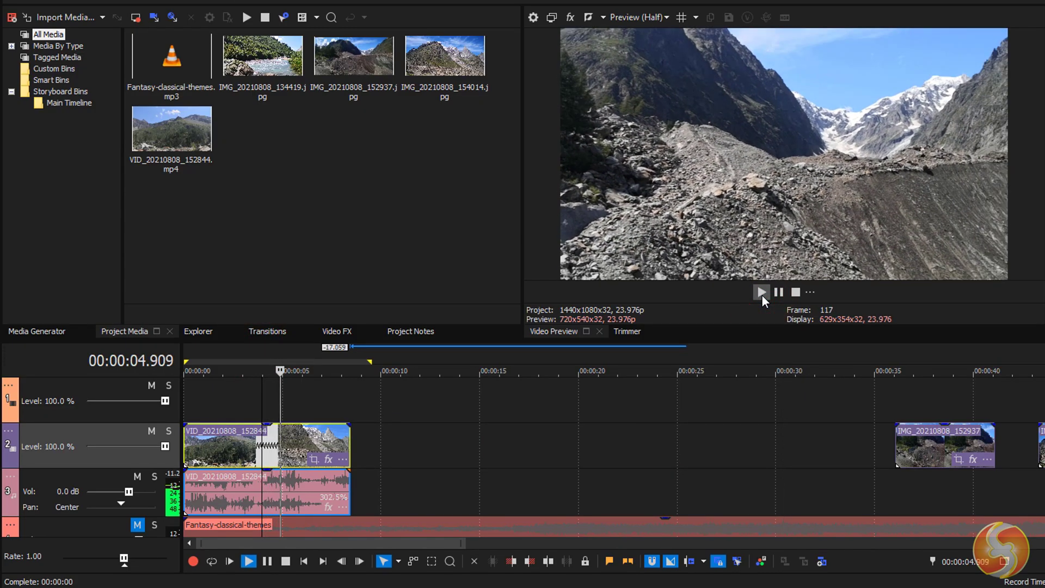
pyautogui.moveTo(349, 441); pyautogui.dragTo(887, 442)
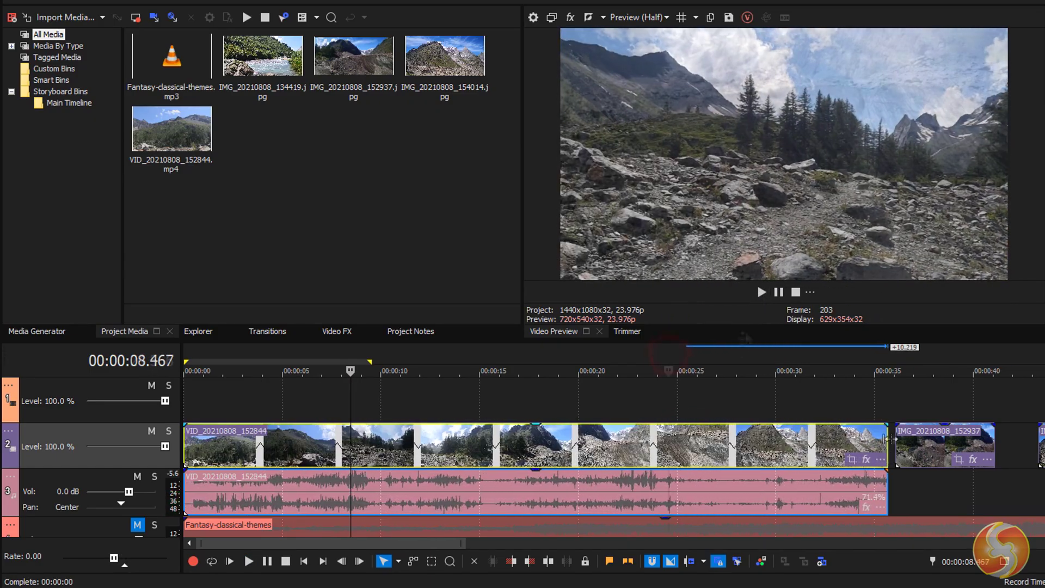
pyautogui.click(757, 292)
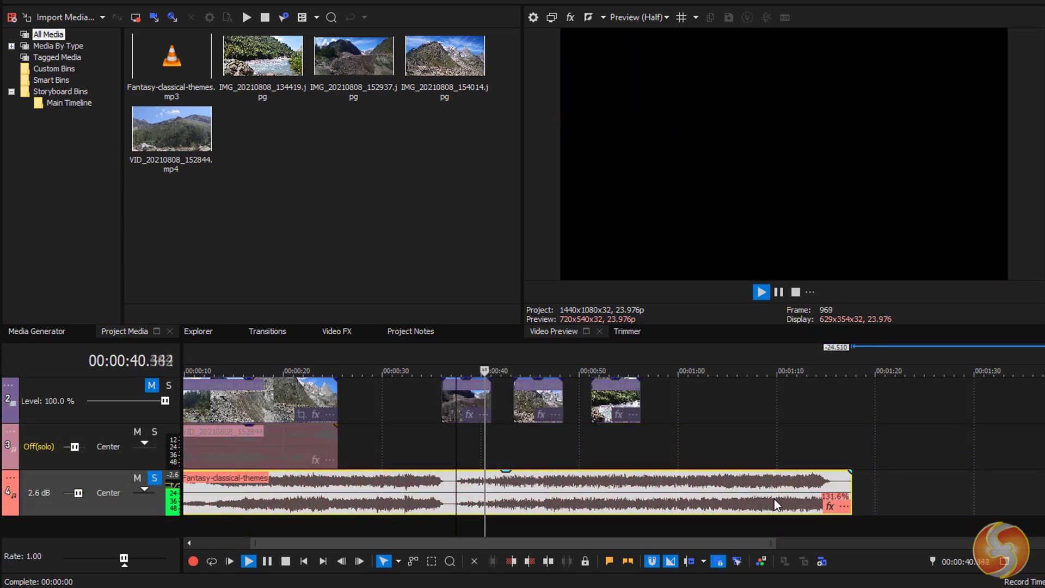
pyautogui.click(779, 293)
# Enable Lock to stretch in the music event's Properties so its pitch follows the stretch.
pyautogui.rightClick(630, 483)
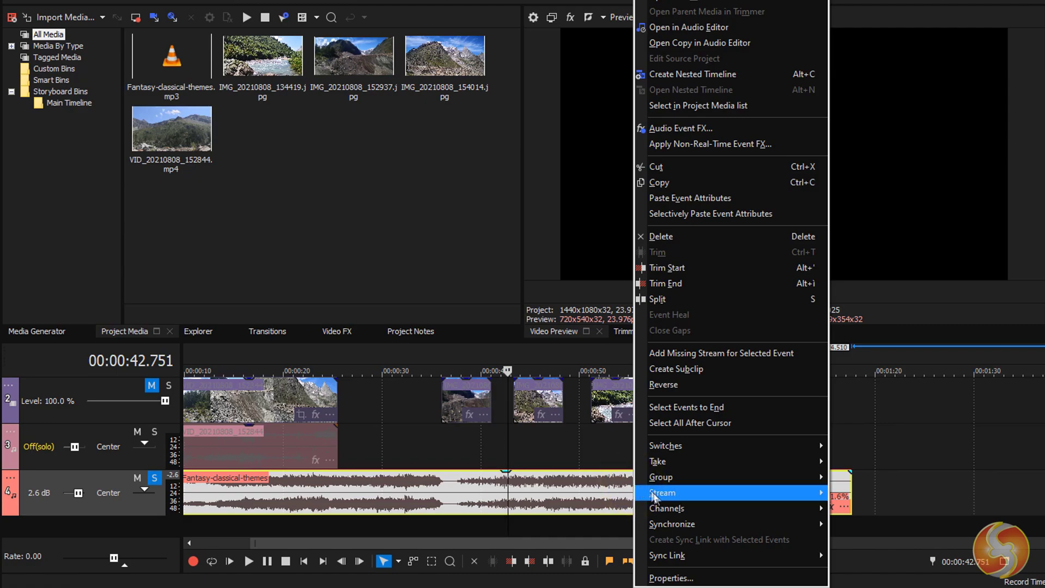
pyautogui.click(671, 578)
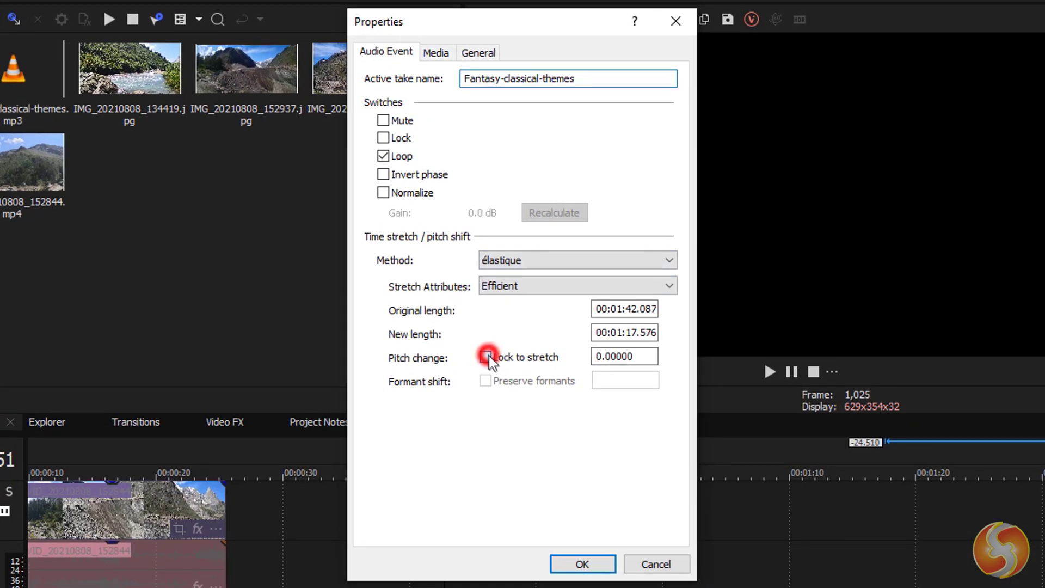
pyautogui.click(486, 357)
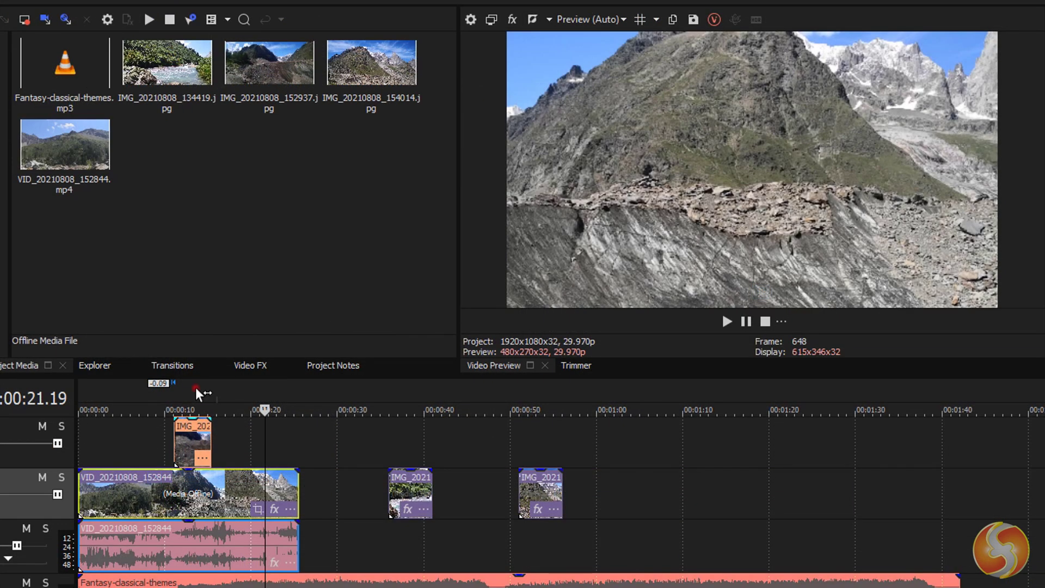
# Raise the IMG_20210808_152937 opacity to 100%, lower audio gain to -3.6 dB, and open Pan/Crop.
pyautogui.click(196, 387)
pyautogui.scroll(5, 243, 447)
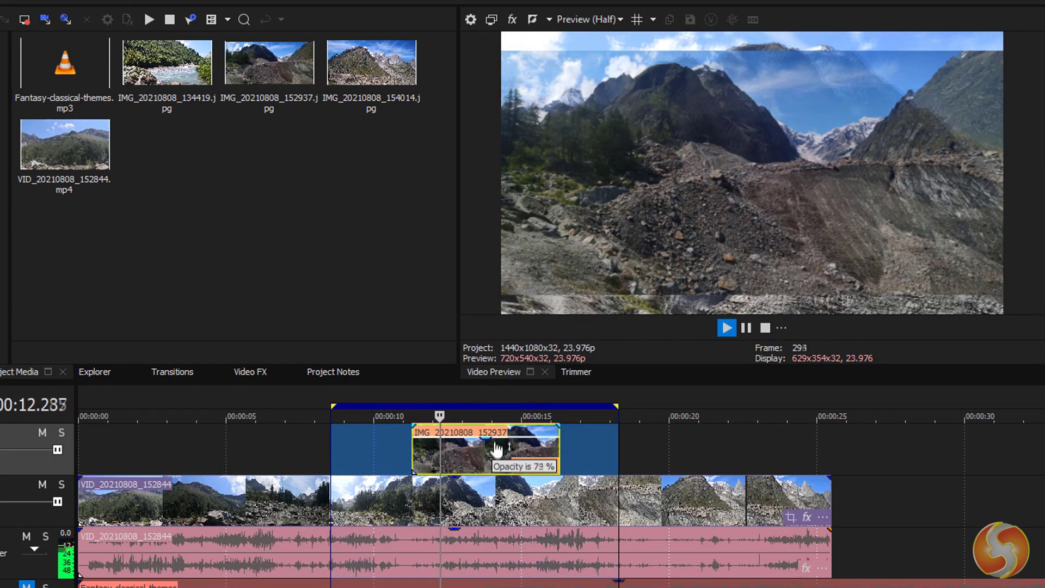
pyautogui.moveTo(497, 449); pyautogui.dragTo(492, 430)
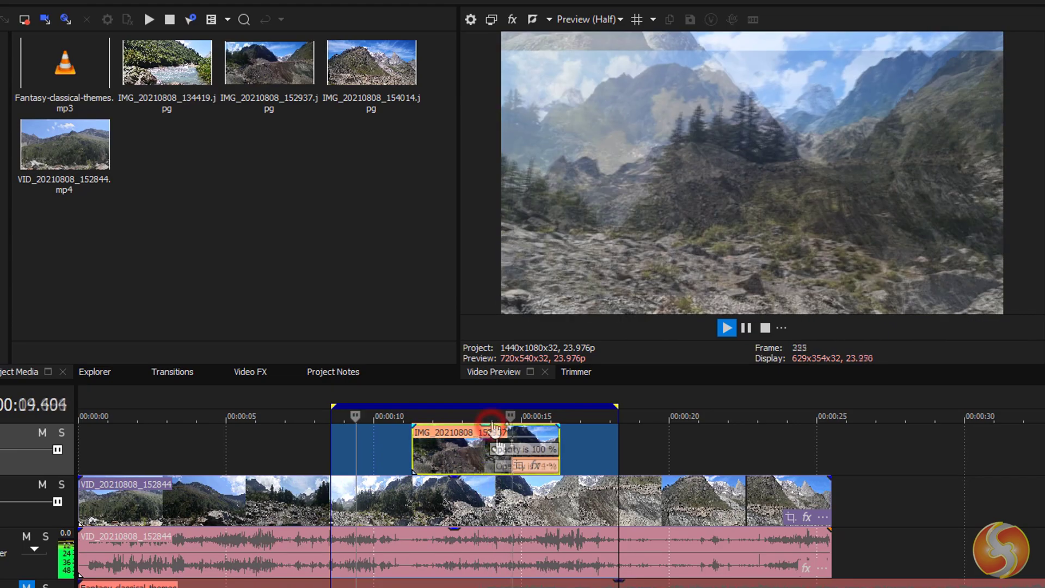
pyautogui.moveTo(459, 528); pyautogui.dragTo(462, 582)
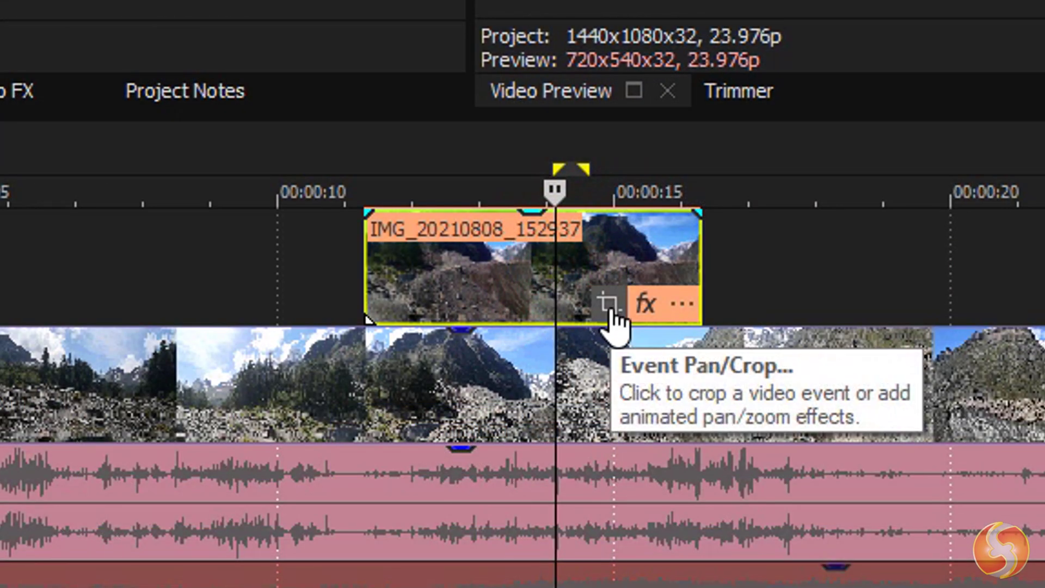
pyautogui.click(610, 306)
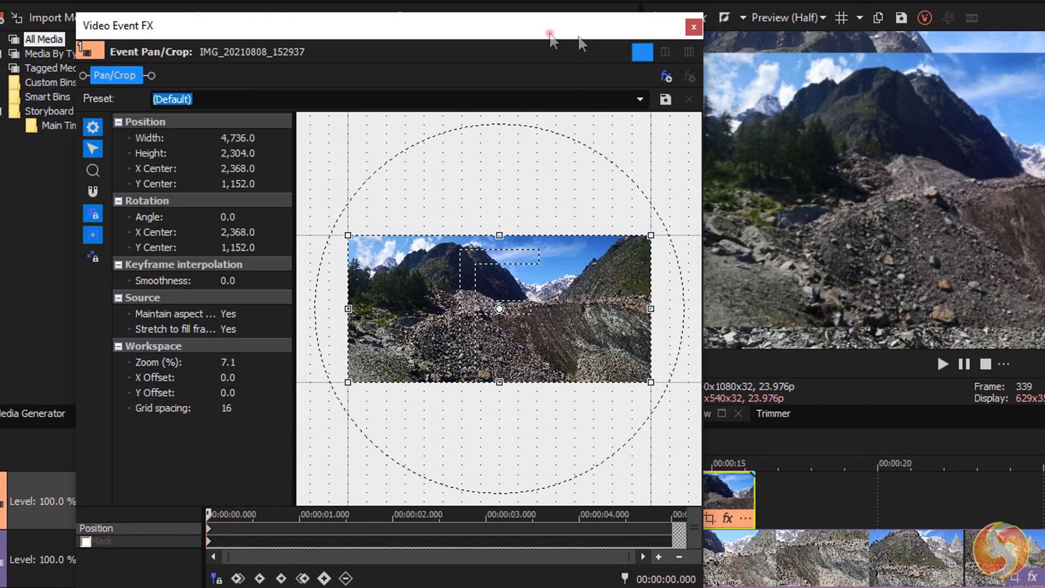
# Move and resize the pan/crop frame, and set its angle to 0 to level it.
pyautogui.moveTo(550, 34); pyautogui.dragTo(484, 25)
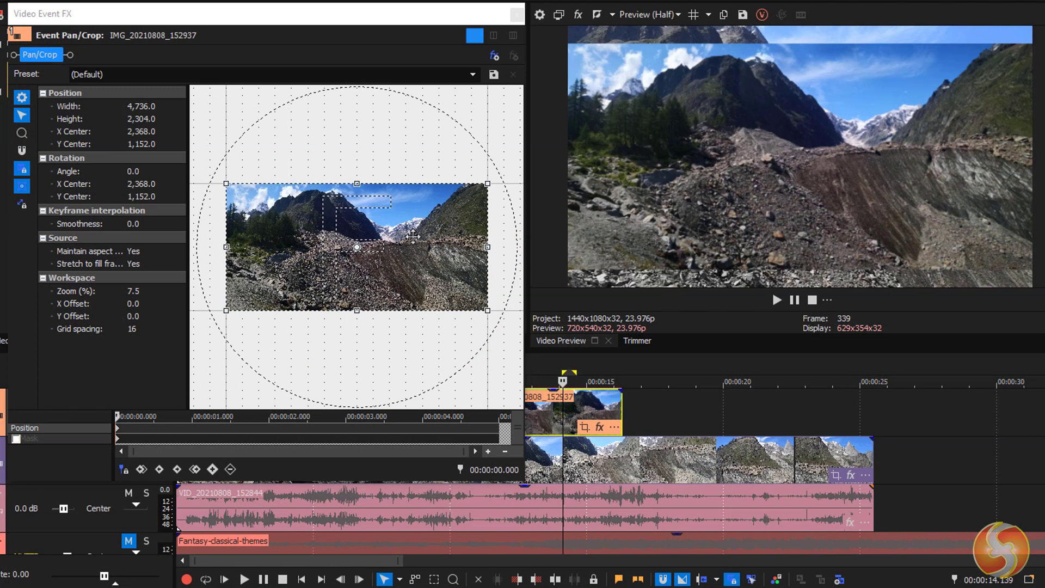
pyautogui.moveTo(496, 284); pyautogui.dragTo(475, 304)
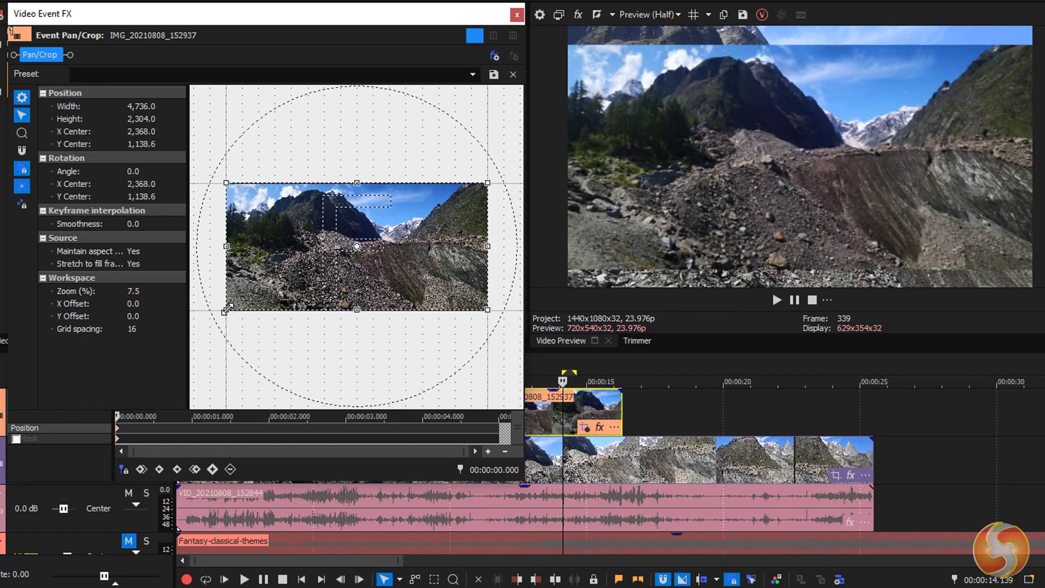
pyautogui.moveTo(206, 322); pyautogui.dragTo(210, 299)
pyautogui.moveTo(373, 145); pyautogui.dragTo(235, 148)
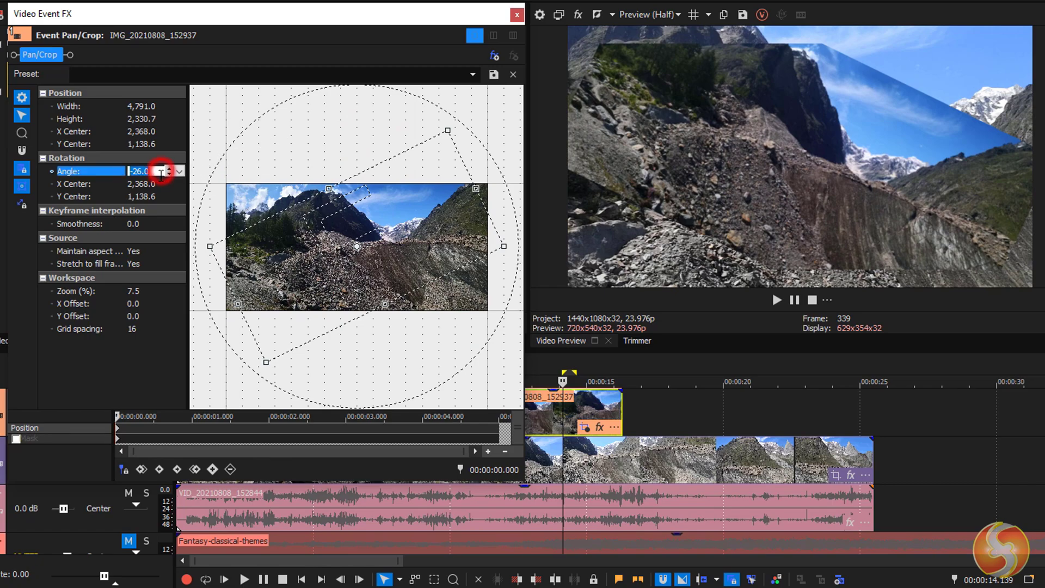
pyautogui.press('Return')
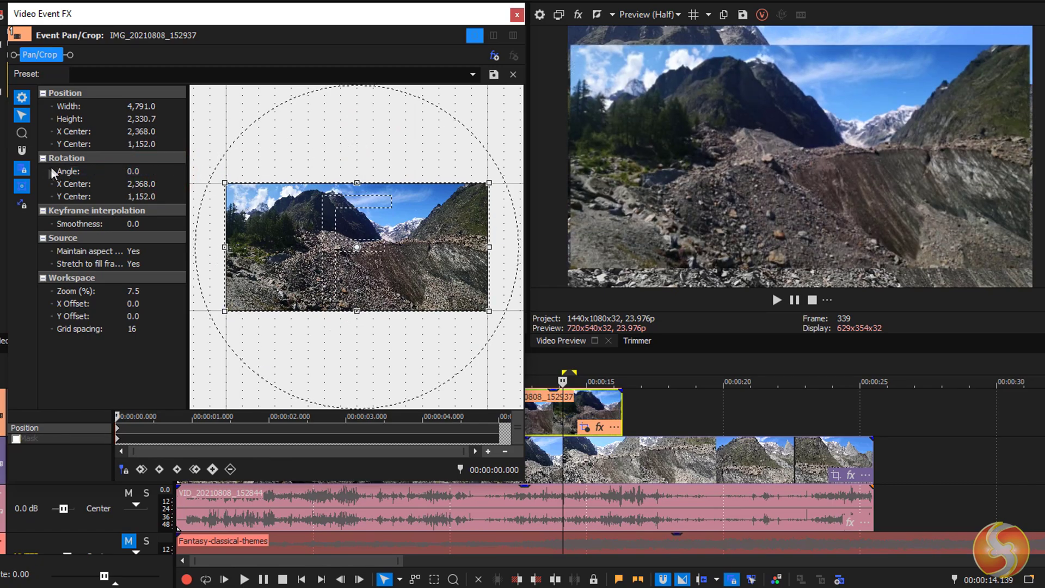
# Toggle Lock Aspect Ratio, narrow the frame to 4,094.1 wide, and shift it to X centre 2,060.4.
pyautogui.click(22, 169)
pyautogui.moveTo(222, 314)
pyautogui.mouseDown()
pyautogui.moveTo(154, 319)
pyautogui.moveTo(226, 311)
pyautogui.mouseUp()
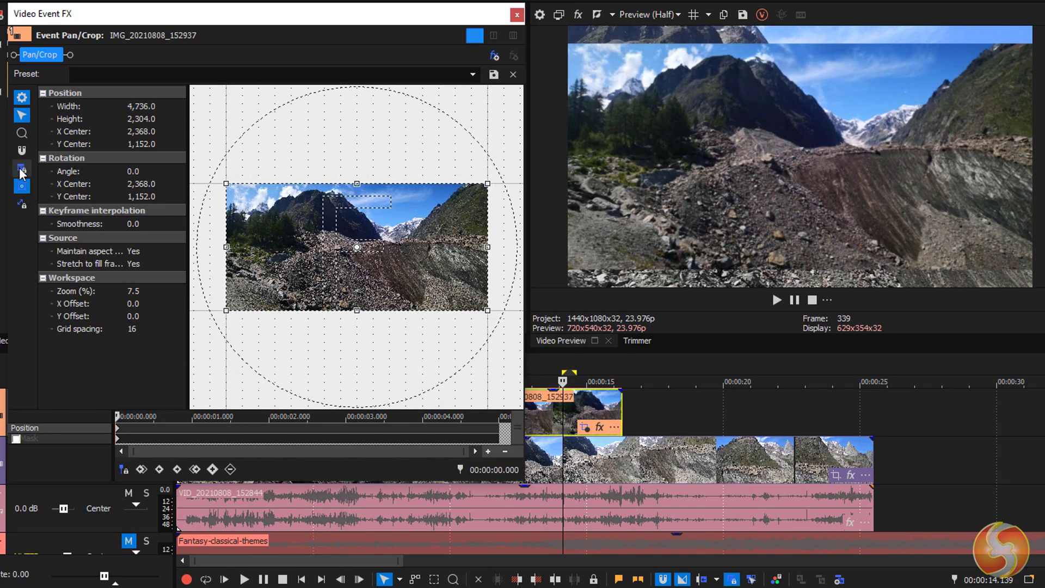
pyautogui.click(21, 169)
pyautogui.moveTo(287, 307); pyautogui.dragTo(287, 310)
pyautogui.moveTo(226, 248); pyautogui.dragTo(244, 248)
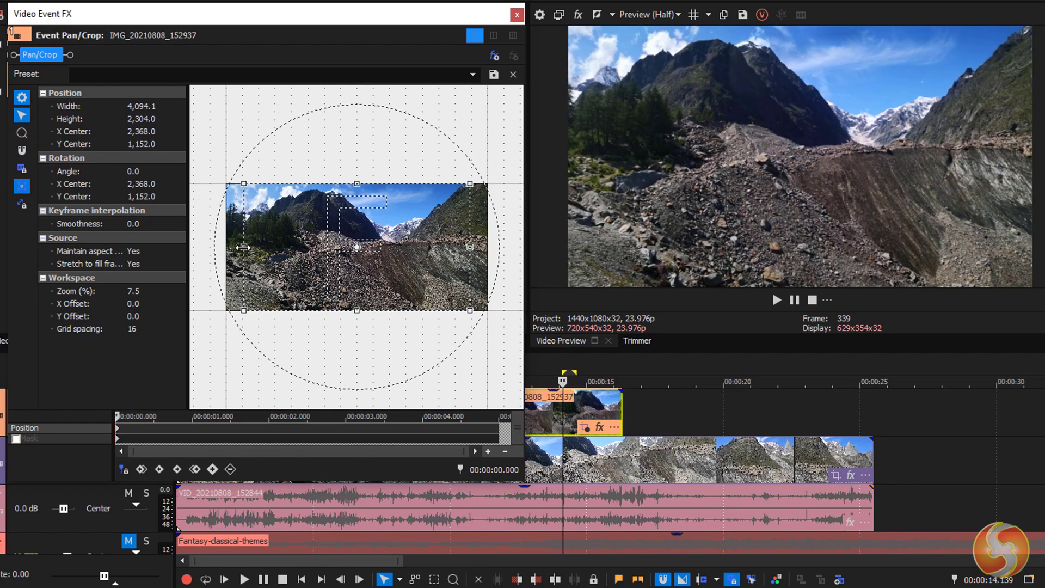
pyautogui.moveTo(321, 247); pyautogui.dragTo(304, 247)
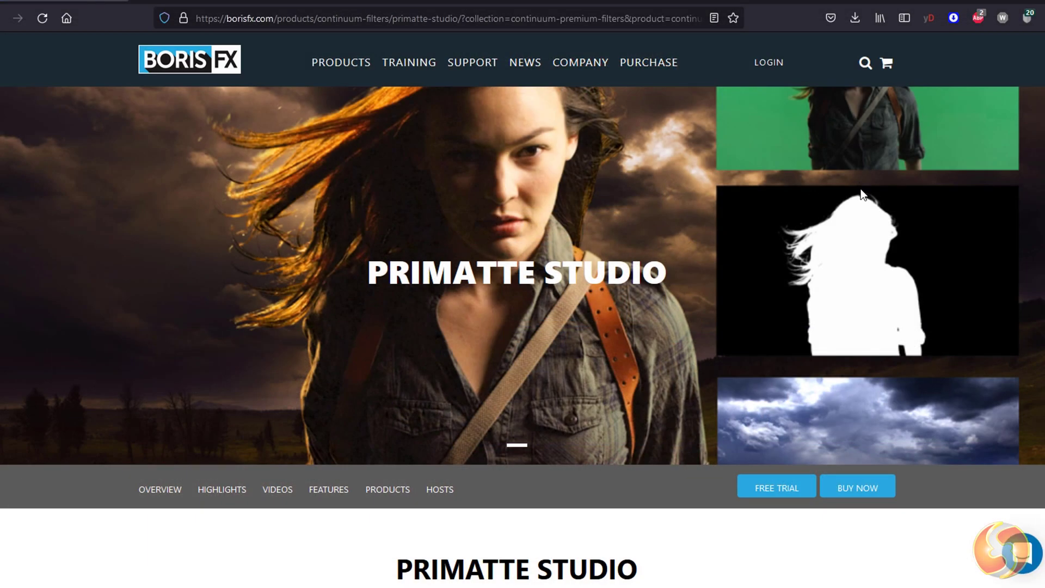
# Scroll the Primatte Studio page down to its demo video and purchase form.
pyautogui.scroll(-5, 681, 288)
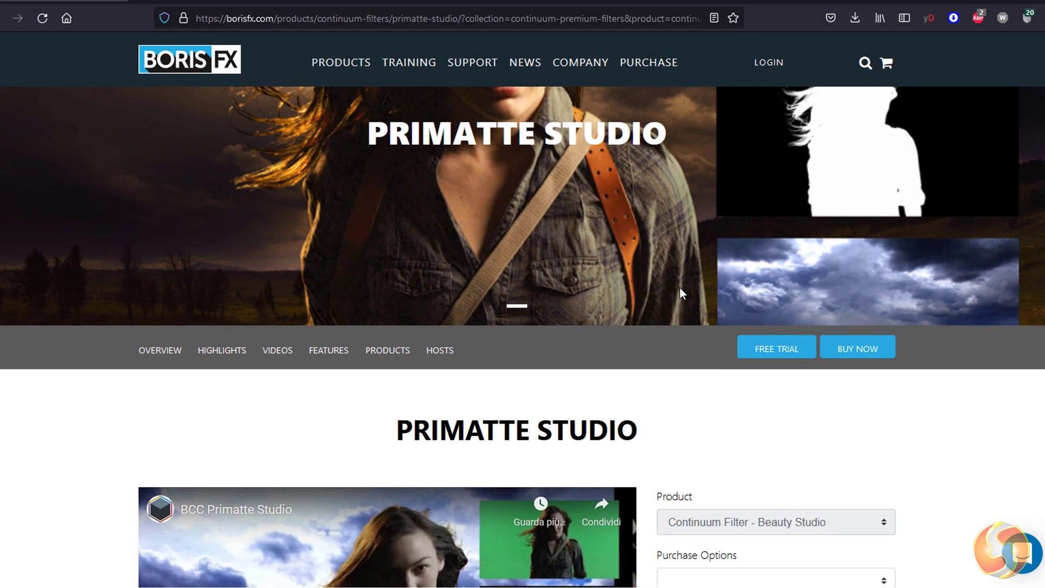
pyautogui.scroll(-1, 522, 180)
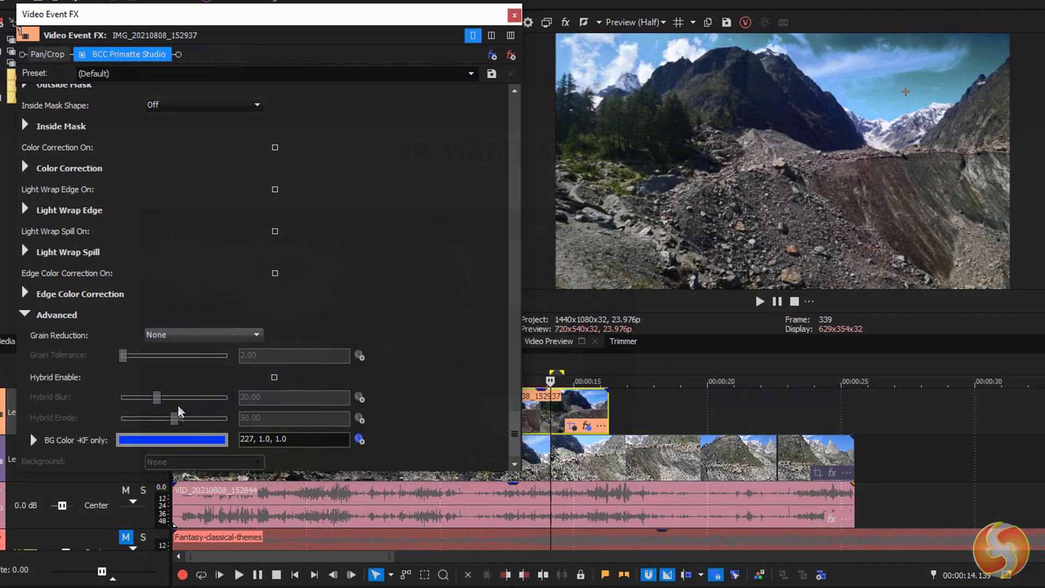
# Darken Primatte's background colour, increase the Gaussian Blur, and place the lens flare in the sky.
pyautogui.click(180, 439)
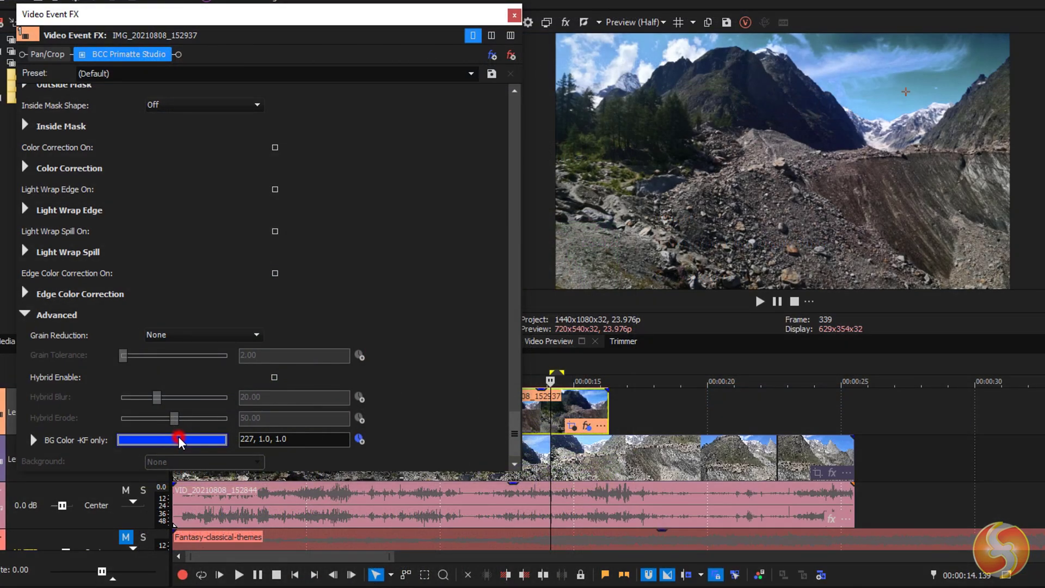
pyautogui.moveTo(196, 464)
pyautogui.mouseDown()
pyautogui.moveTo(143, 545)
pyautogui.moveTo(86, 532)
pyautogui.moveTo(77, 458)
pyautogui.moveTo(182, 466)
pyautogui.moveTo(175, 502)
pyautogui.moveTo(184, 516)
pyautogui.moveTo(190, 463)
pyautogui.moveTo(186, 490)
pyautogui.mouseUp()
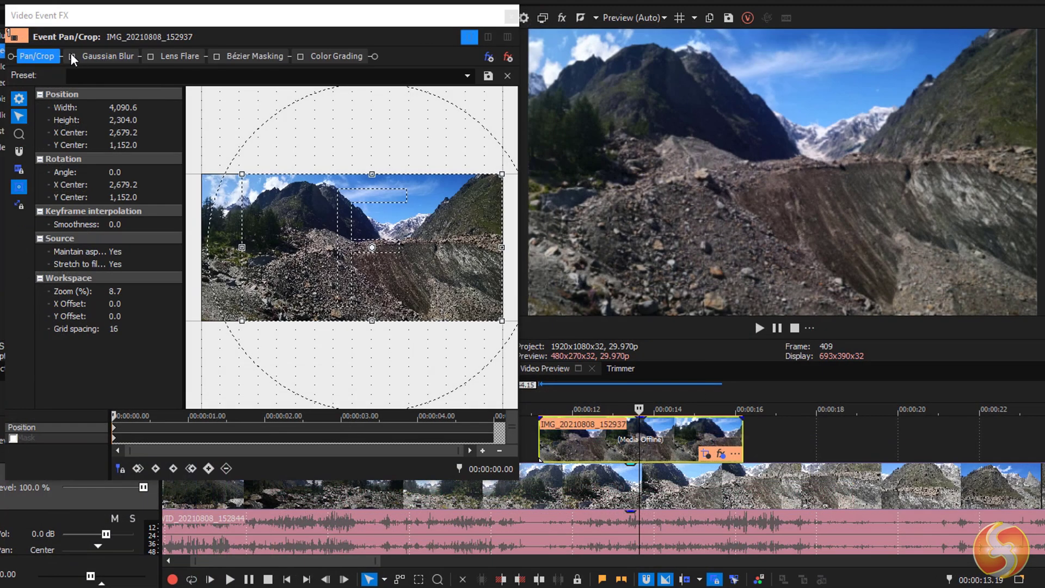
pyautogui.click(99, 54)
pyautogui.moveTo(87, 118); pyautogui.dragTo(90, 140)
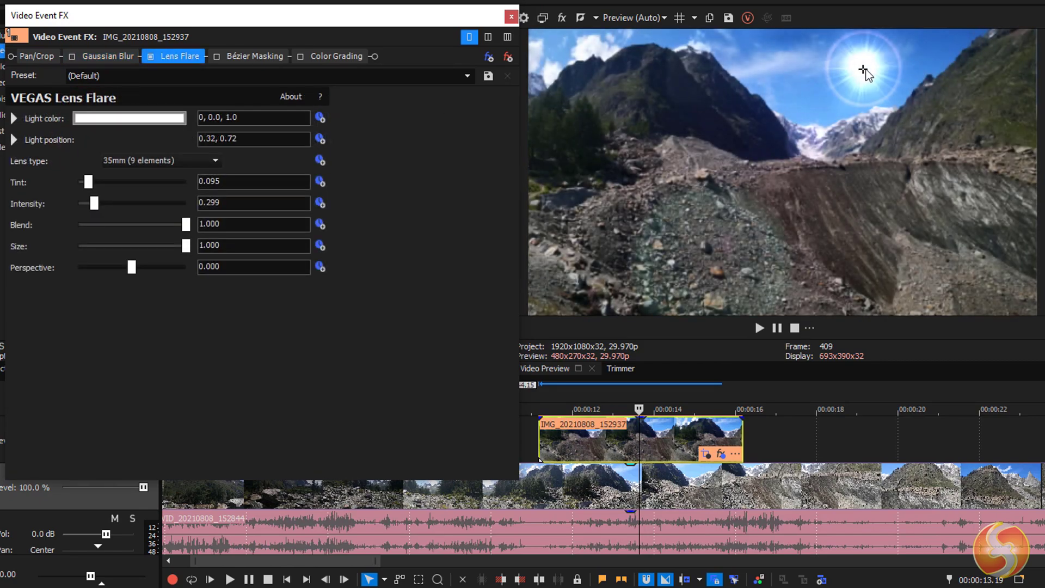
pyautogui.moveTo(863, 67)
pyautogui.mouseDown()
pyautogui.moveTo(828, 71)
pyautogui.moveTo(856, 73)
pyautogui.mouseUp()
# Disable Lens Flare, enable Gaussian Blur and Bézier Masking, and show Bézier Masking settings.
pyautogui.click(151, 56)
pyautogui.click(72, 56)
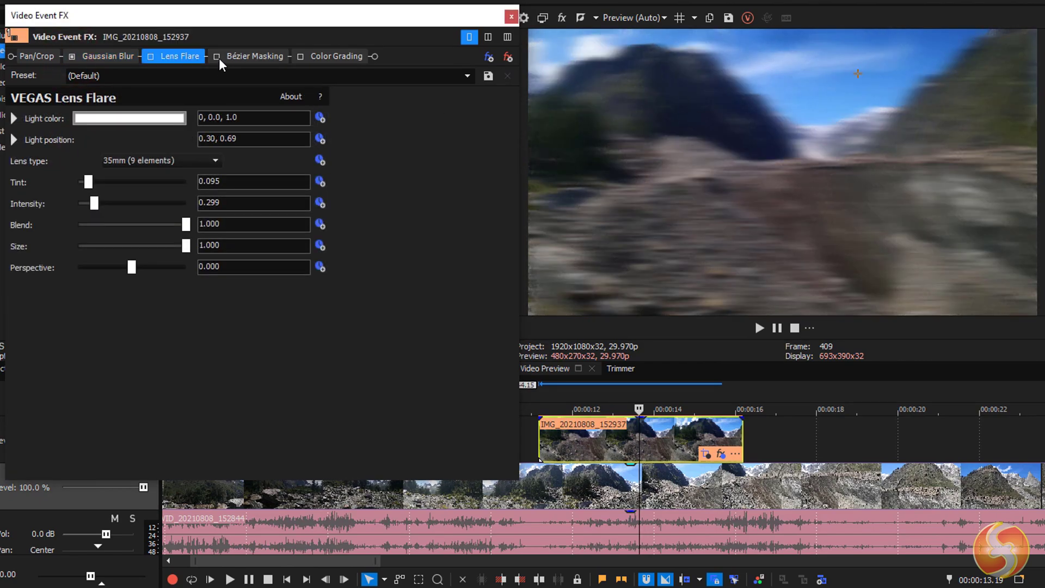
pyautogui.click(217, 56)
pyautogui.click(238, 57)
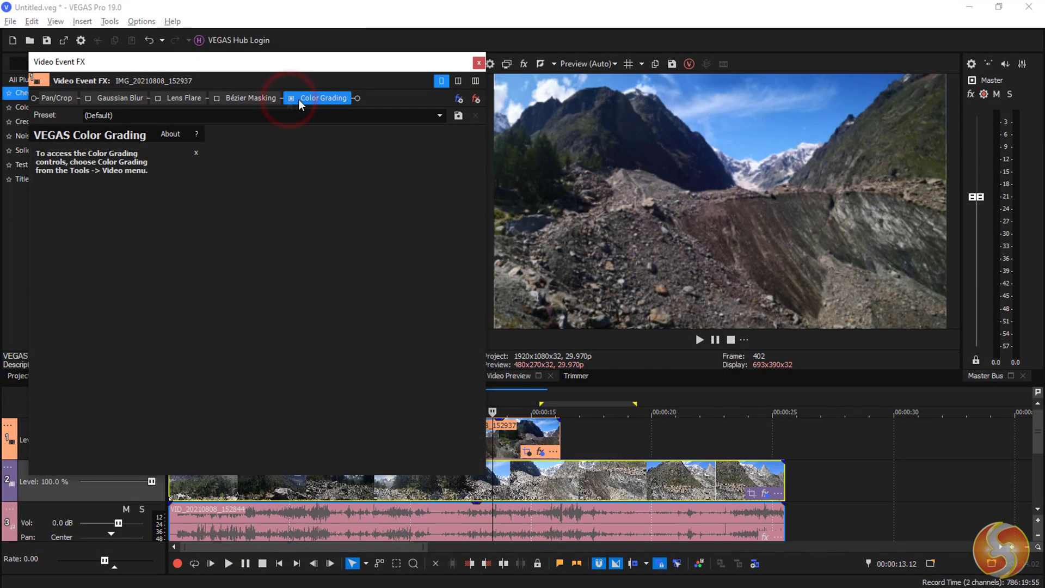
# Colour-balance the photo's lift, gamma and gain wheels, removing the purple cast from the shadows.
pyautogui.click(478, 63)
pyautogui.click(524, 438)
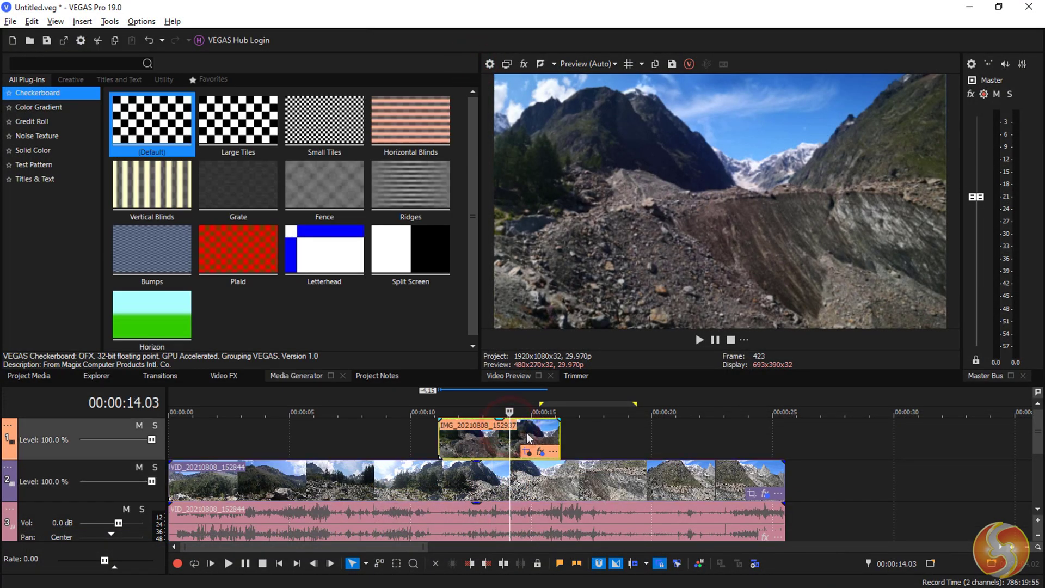
pyautogui.click(697, 566)
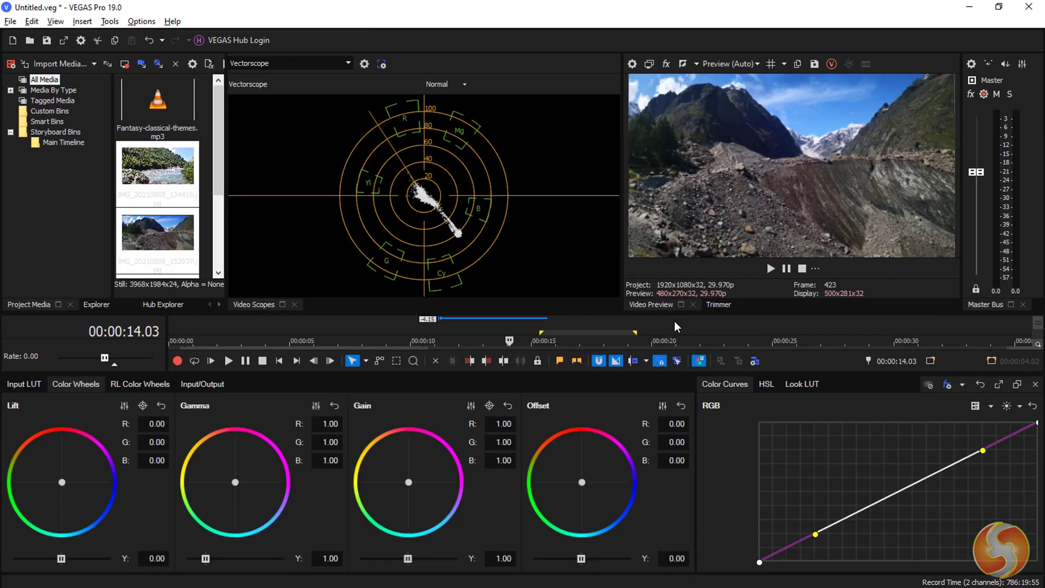
pyautogui.click(62, 483)
pyautogui.moveTo(63, 477); pyautogui.dragTo(57, 476)
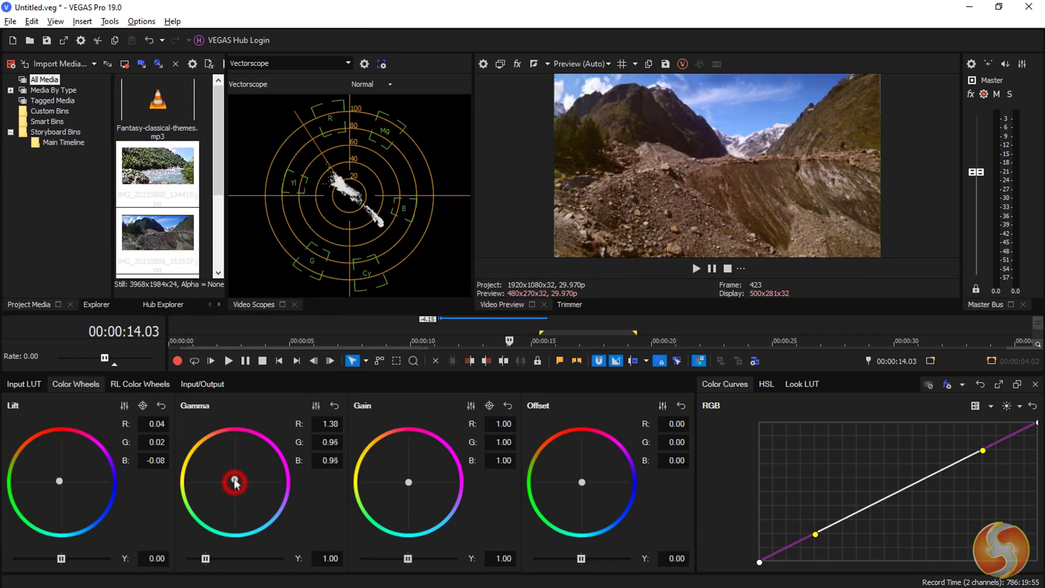
pyautogui.moveTo(235, 482); pyautogui.dragTo(234, 483)
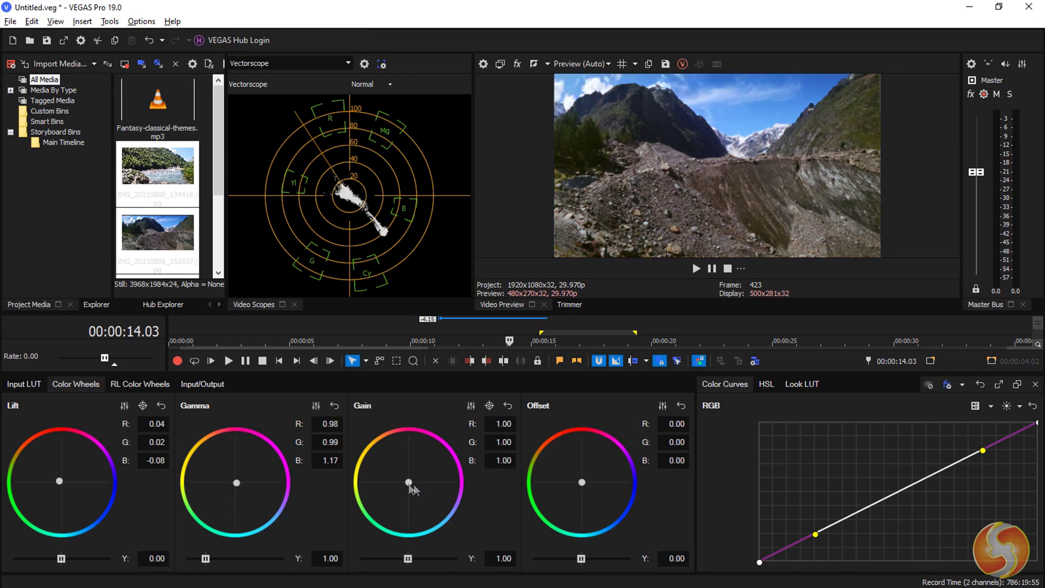
pyautogui.moveTo(410, 484); pyautogui.dragTo(410, 483)
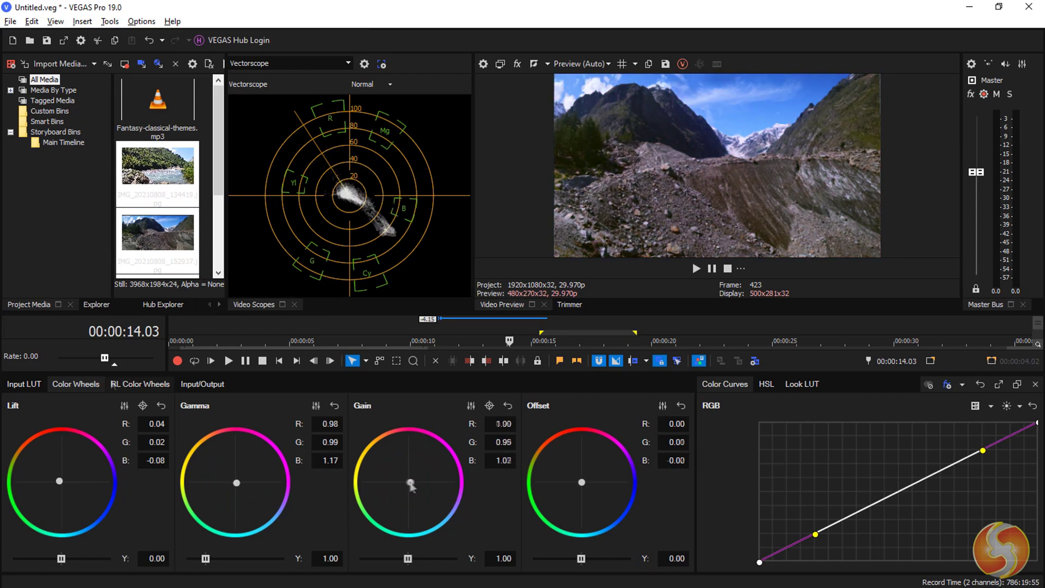
# Raise the upper RGB curve to brighten the photo, and raise HSL saturation to 1.13.
pyautogui.click(21, 385)
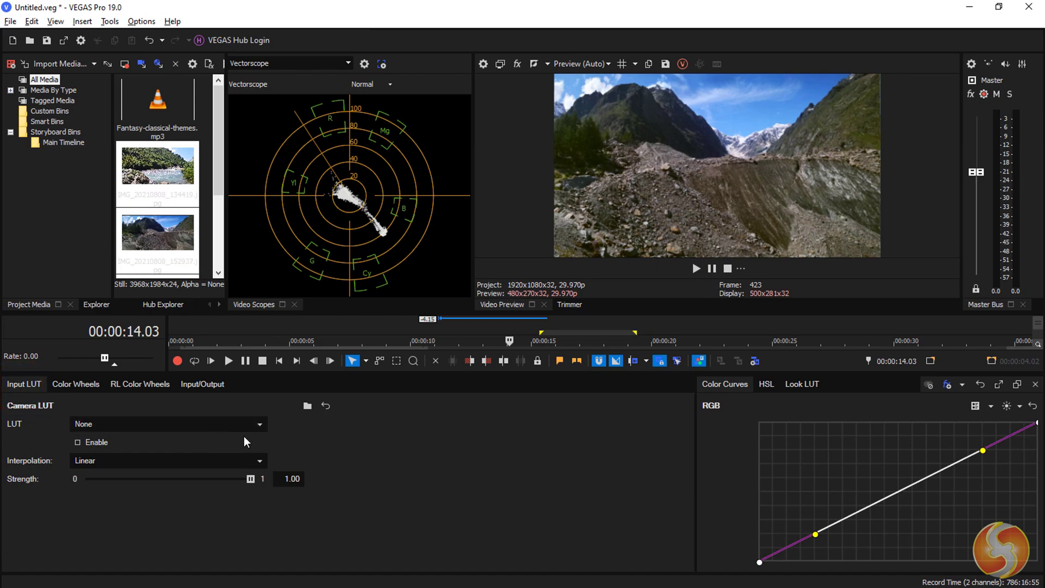
pyautogui.click(73, 387)
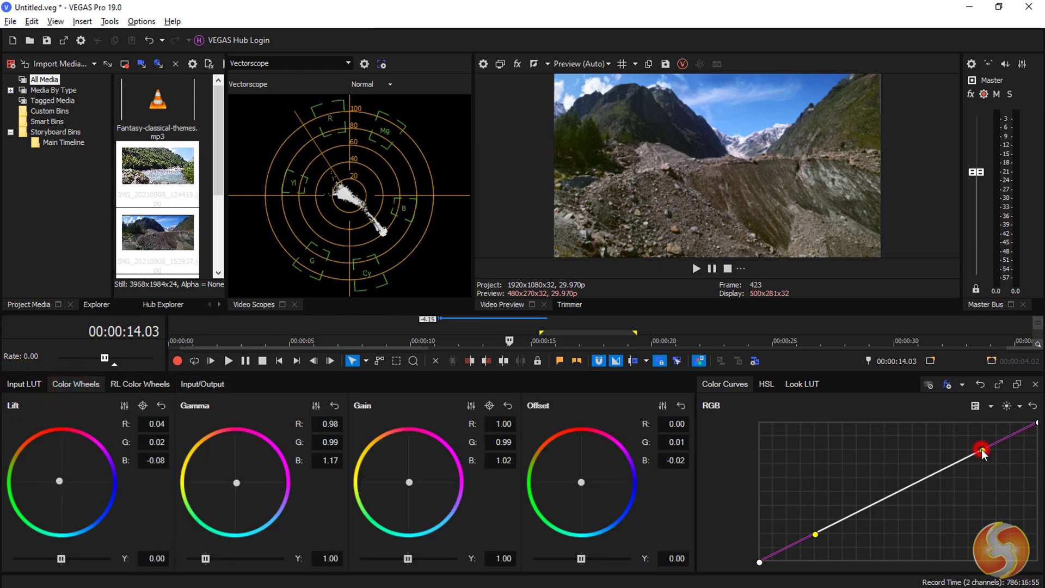
pyautogui.moveTo(982, 453); pyautogui.dragTo(917, 420)
pyautogui.click(769, 386)
pyautogui.moveTo(789, 425)
pyautogui.mouseDown()
pyautogui.moveTo(894, 429)
pyautogui.moveTo(786, 425)
pyautogui.mouseUp()
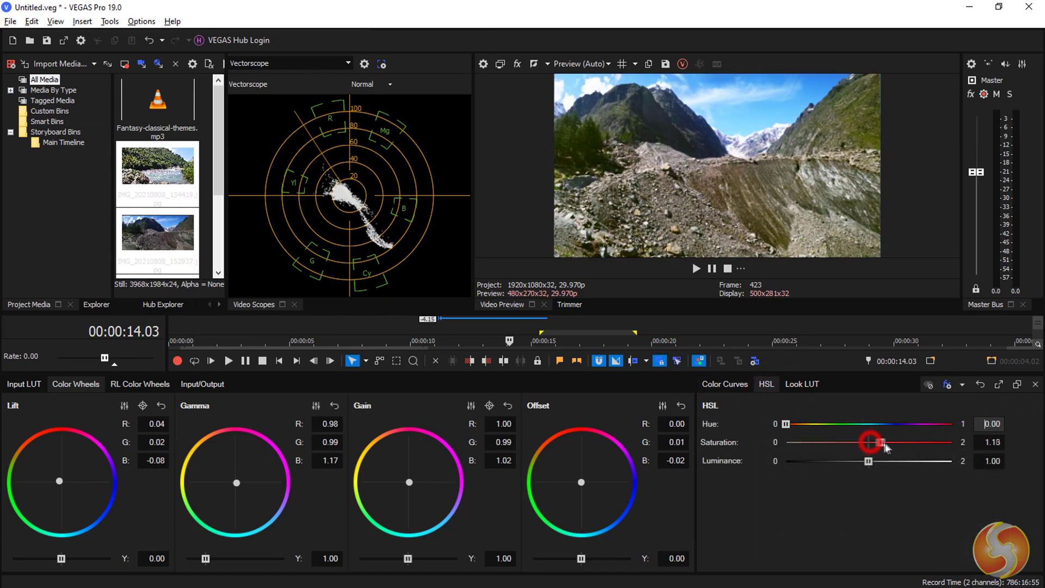
pyautogui.moveTo(884, 447); pyautogui.dragTo(890, 447)
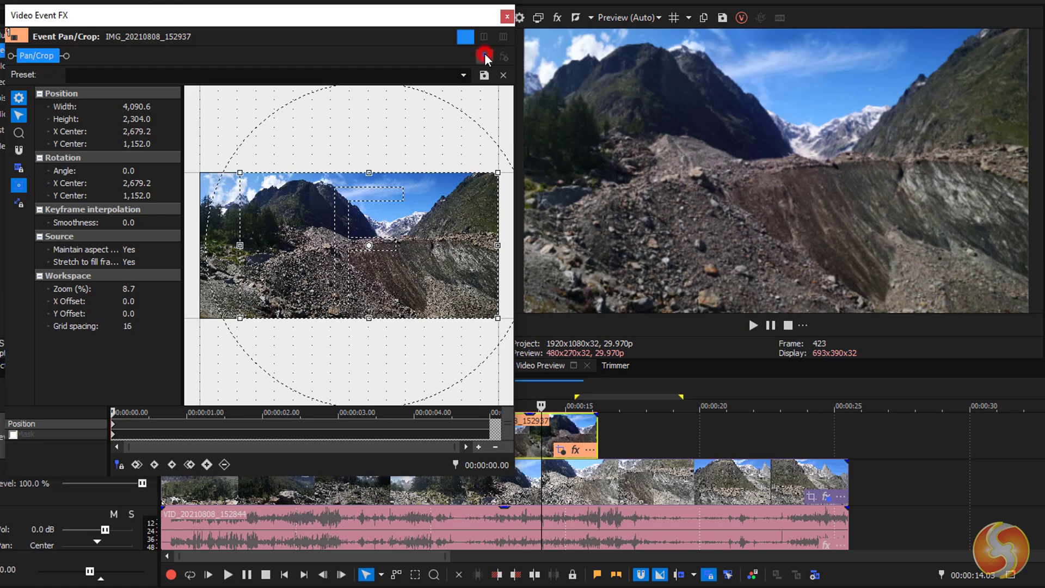
# Add Brightness and Contrast and Picture In Picture to the photo event's effect chain.
pyautogui.click(484, 54)
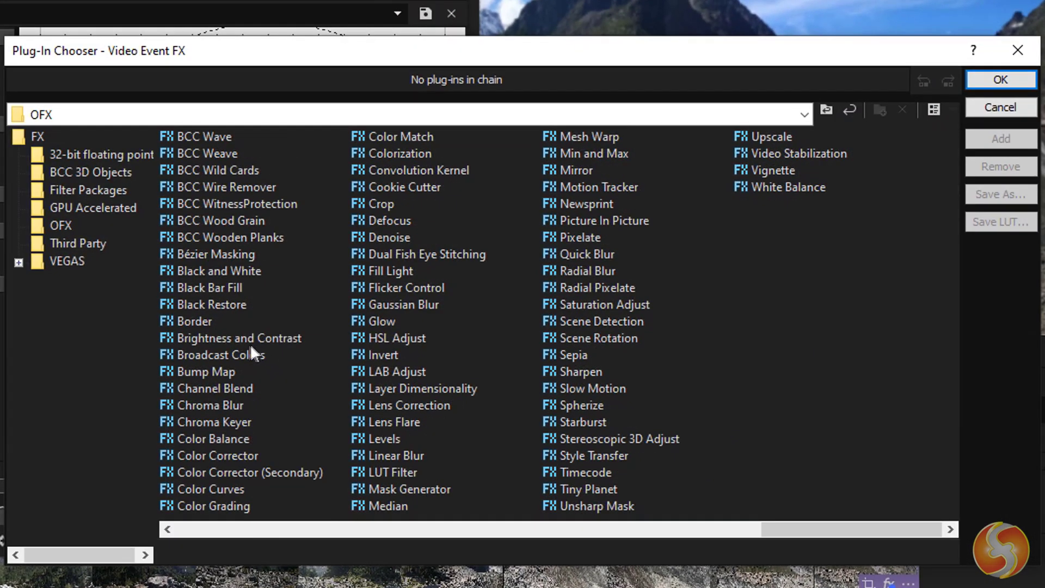
pyautogui.click(244, 340)
pyautogui.click(995, 138)
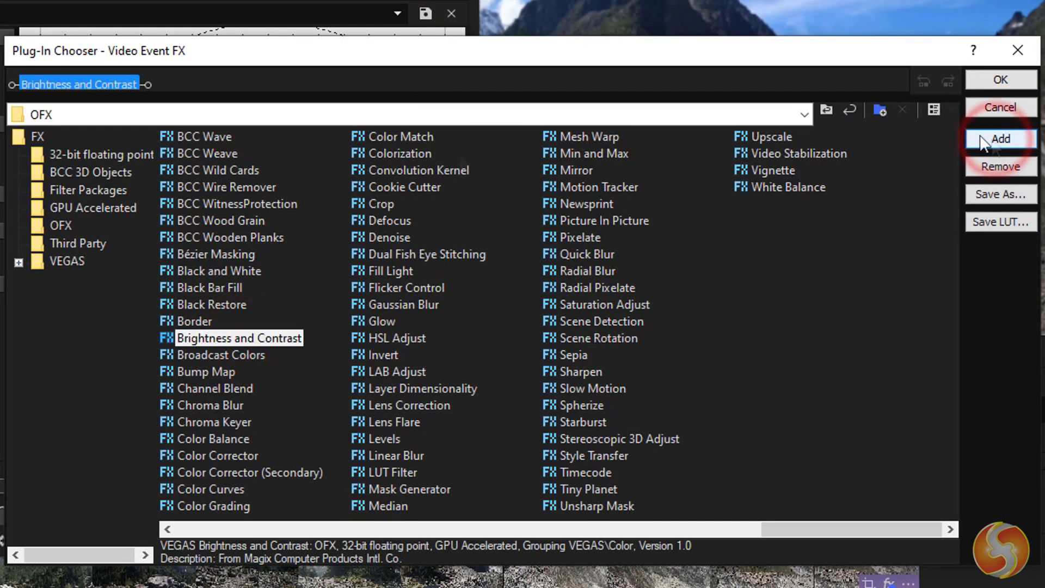
pyautogui.click(607, 222)
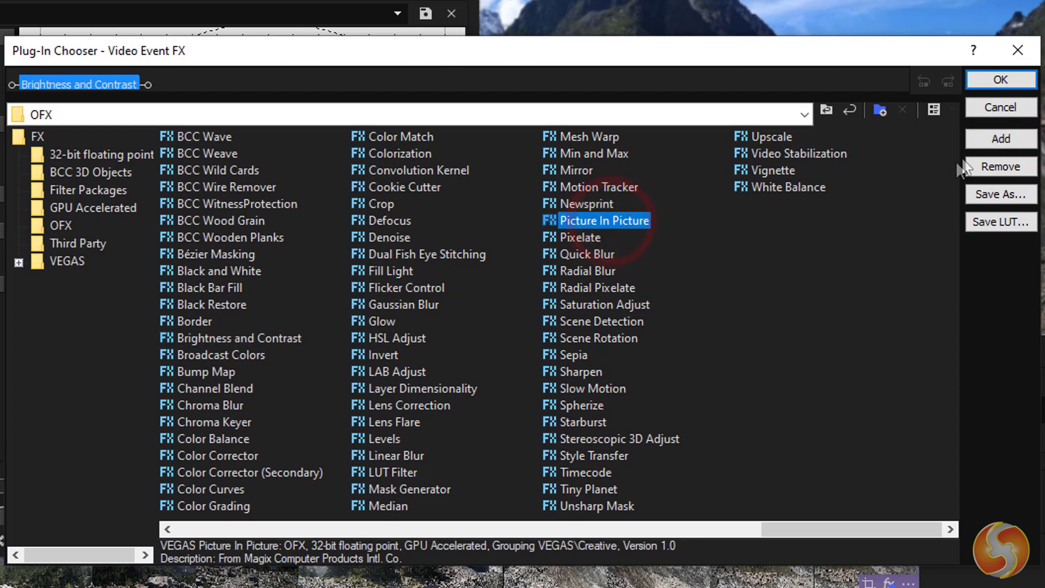
pyautogui.click(980, 141)
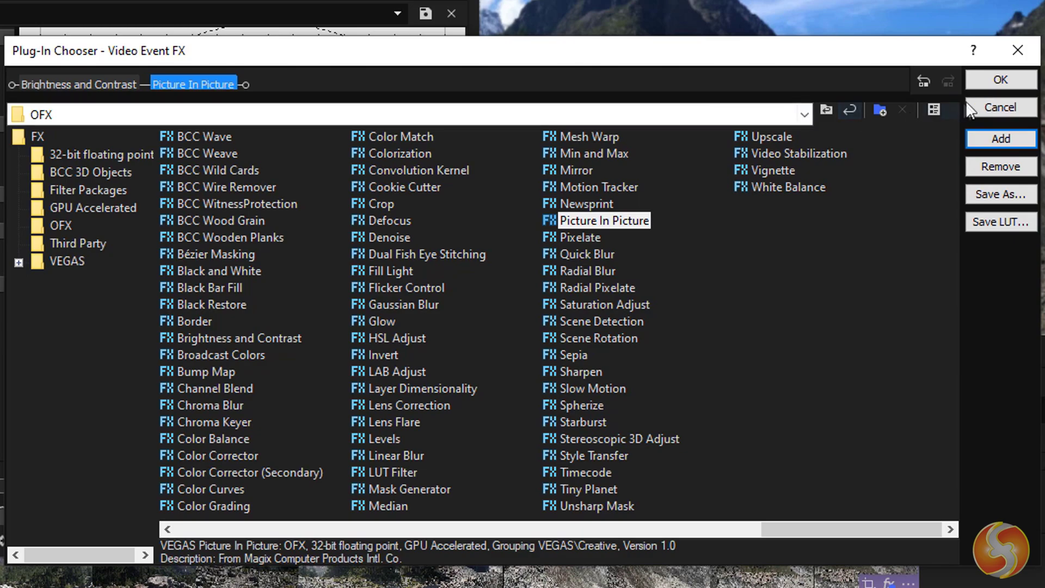
pyautogui.click(1000, 80)
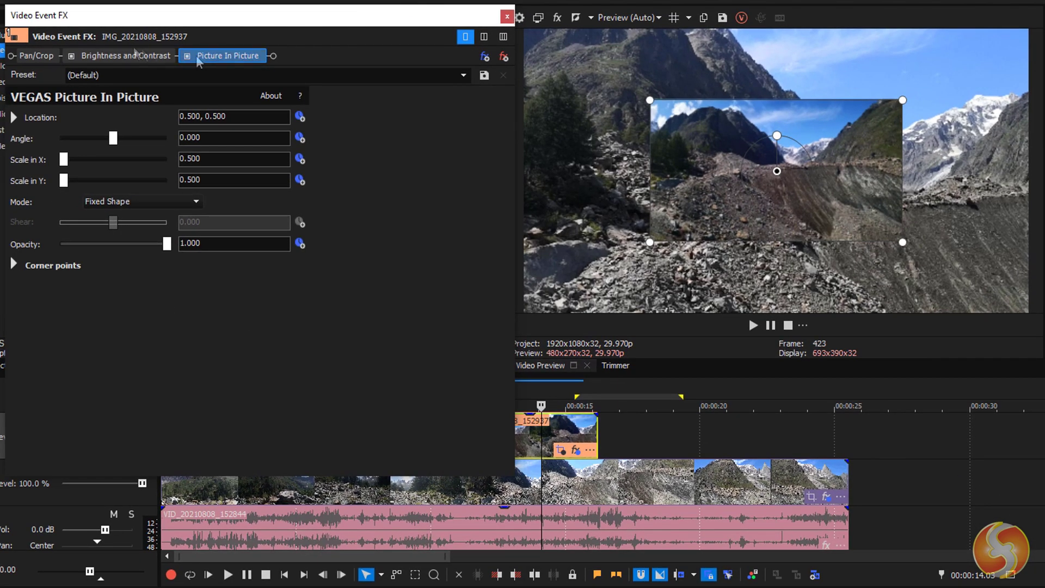
# Set brightness 0.048 and contrast 0.156, and move the PIP inset to 0.658, 0.435.
pyautogui.click(124, 54)
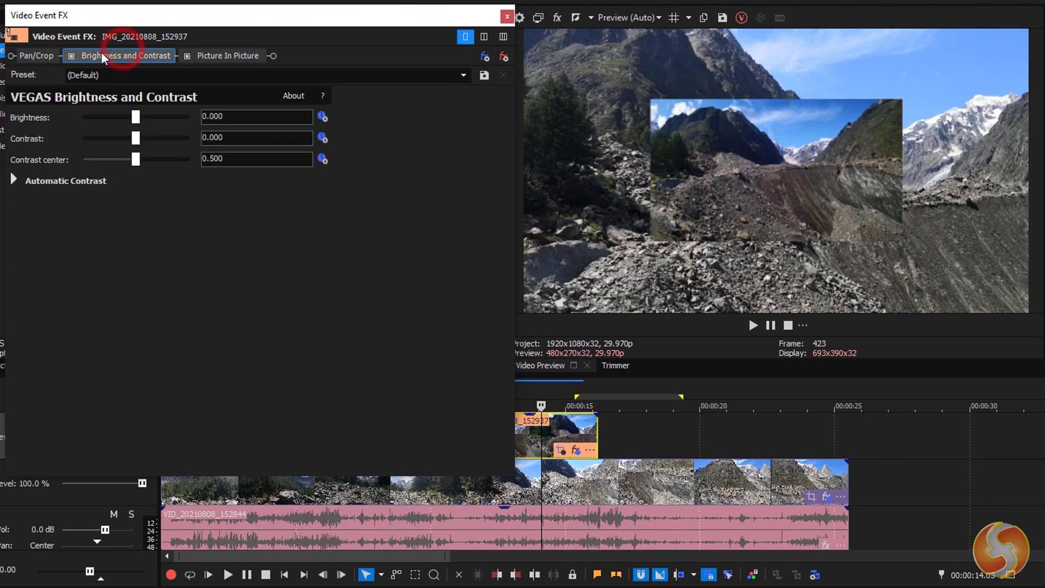
pyautogui.click(187, 56)
pyautogui.moveTo(135, 117); pyautogui.dragTo(141, 141)
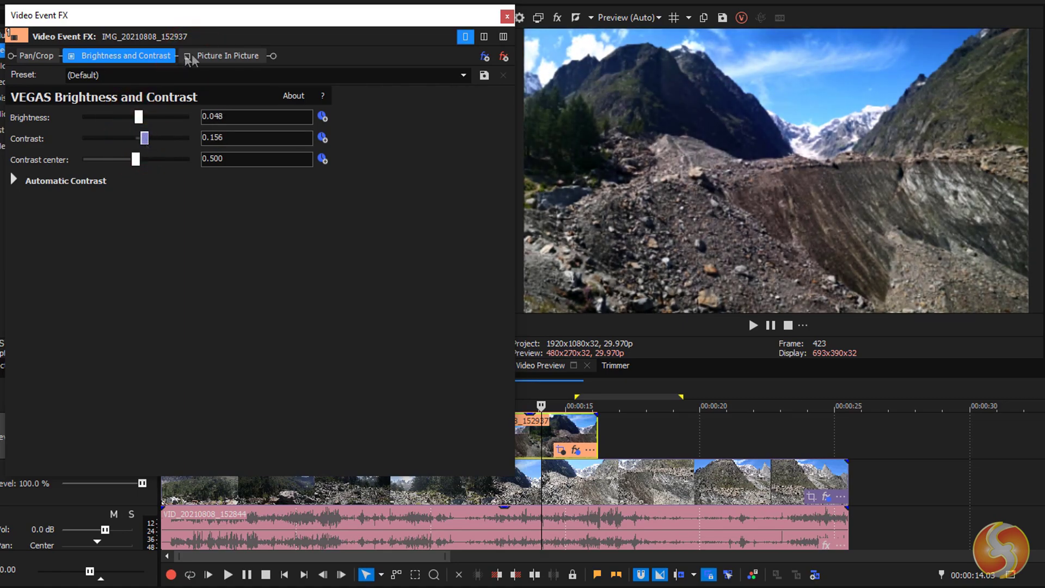
pyautogui.click(217, 56)
pyautogui.click(187, 56)
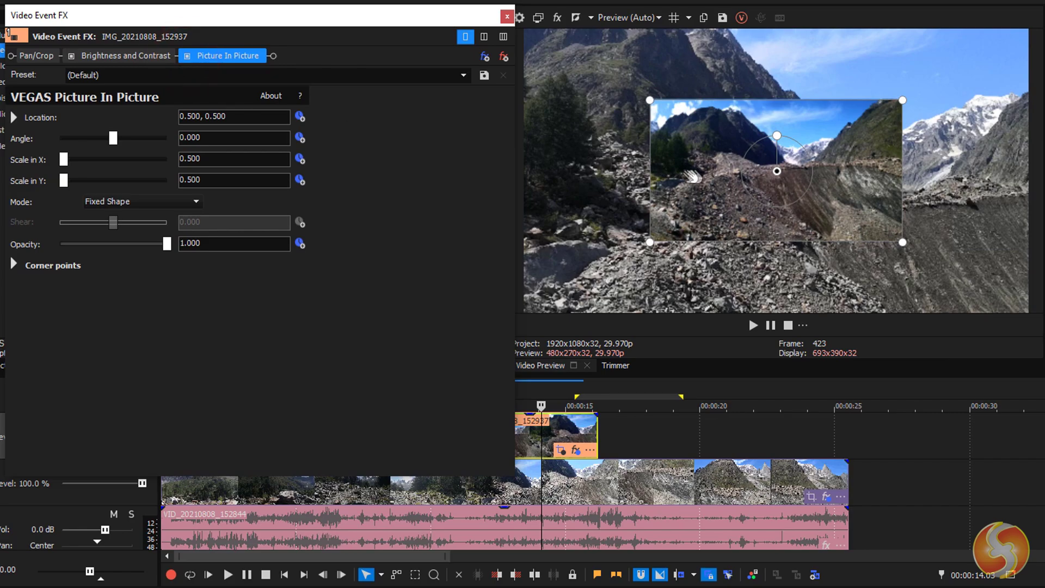
pyautogui.moveTo(688, 172); pyautogui.dragTo(783, 205)
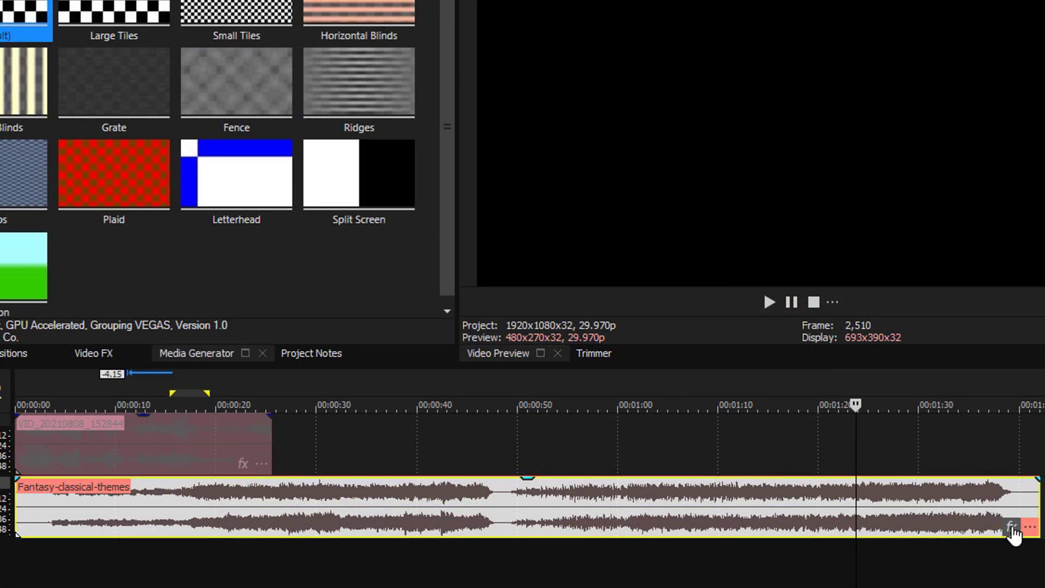
# Add a Graphic EQ effect to the Fantasy-classical-themes music event.
pyautogui.click(1013, 528)
pyautogui.click(225, 398)
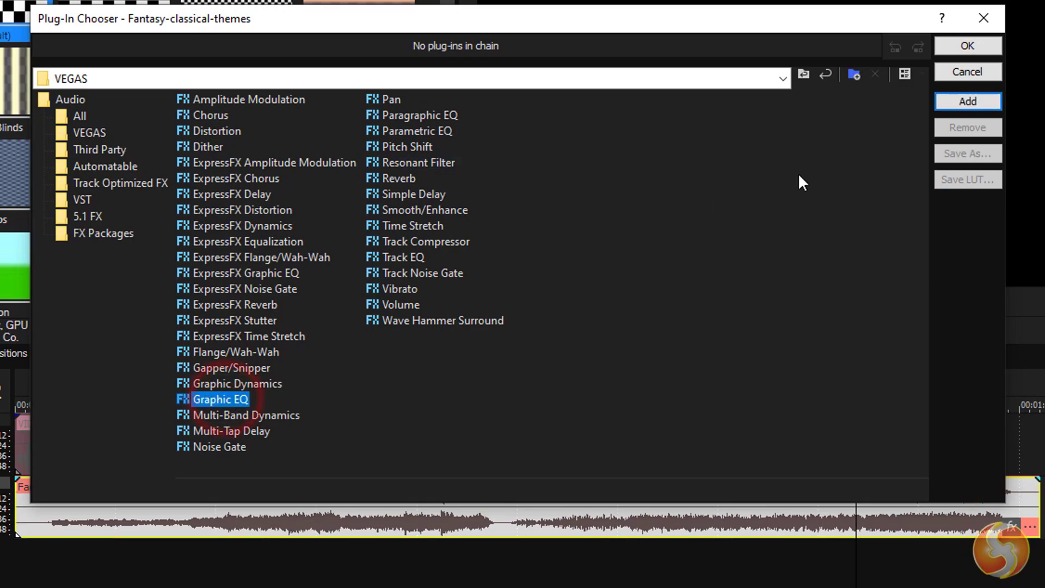
pyautogui.click(958, 102)
pyautogui.click(967, 46)
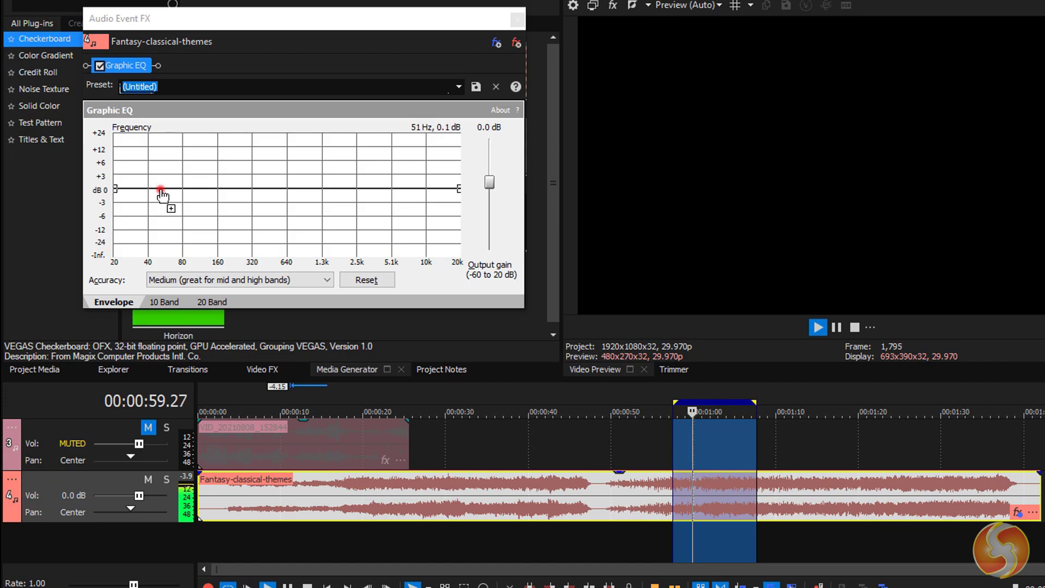
# Boost the EQ near 50 Hz, add a point near 2k, and lower the high end.
pyautogui.moveTo(160, 188); pyautogui.dragTo(160, 180)
pyautogui.moveTo(343, 218); pyautogui.dragTo(344, 240)
pyautogui.moveTo(459, 188); pyautogui.dragTo(455, 252)
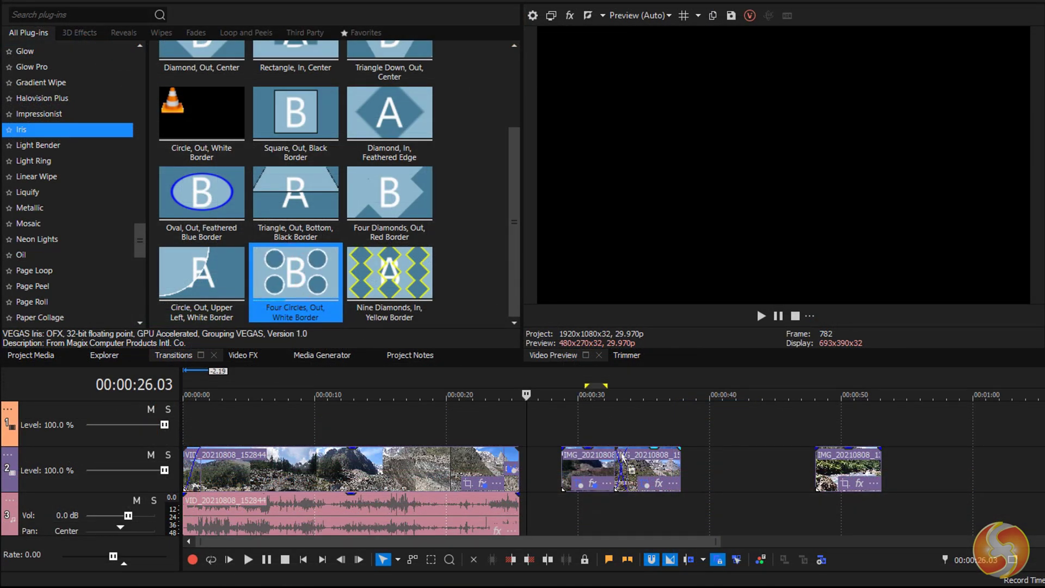
# Place the Iris Four Circles transition between the IMG clips and play it back.
pyautogui.moveTo(622, 457); pyautogui.dragTo(622, 458)
pyautogui.click(518, 14)
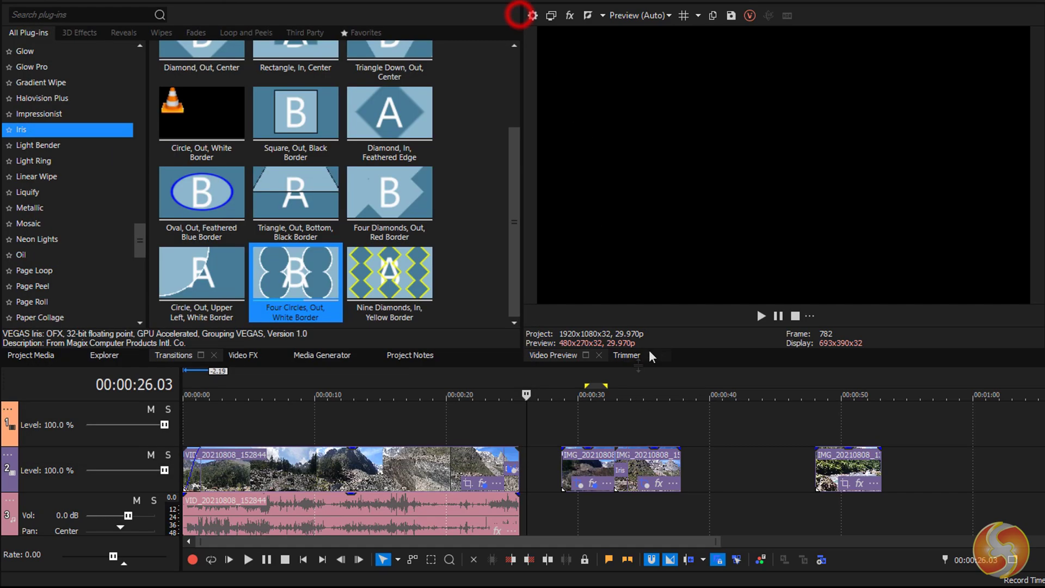
pyautogui.click(603, 375)
pyautogui.scroll(5, 684, 401)
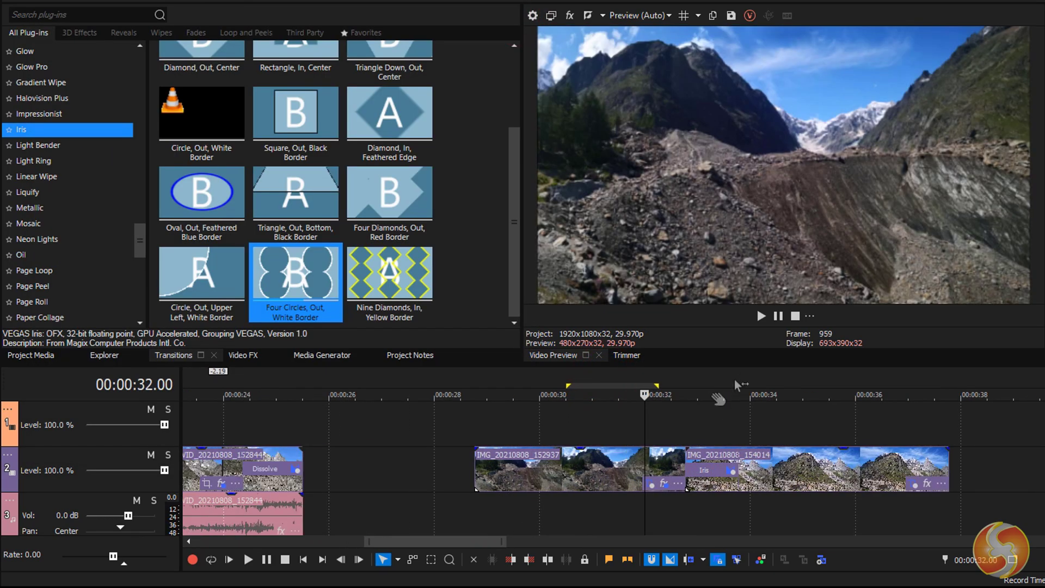
pyautogui.click(761, 317)
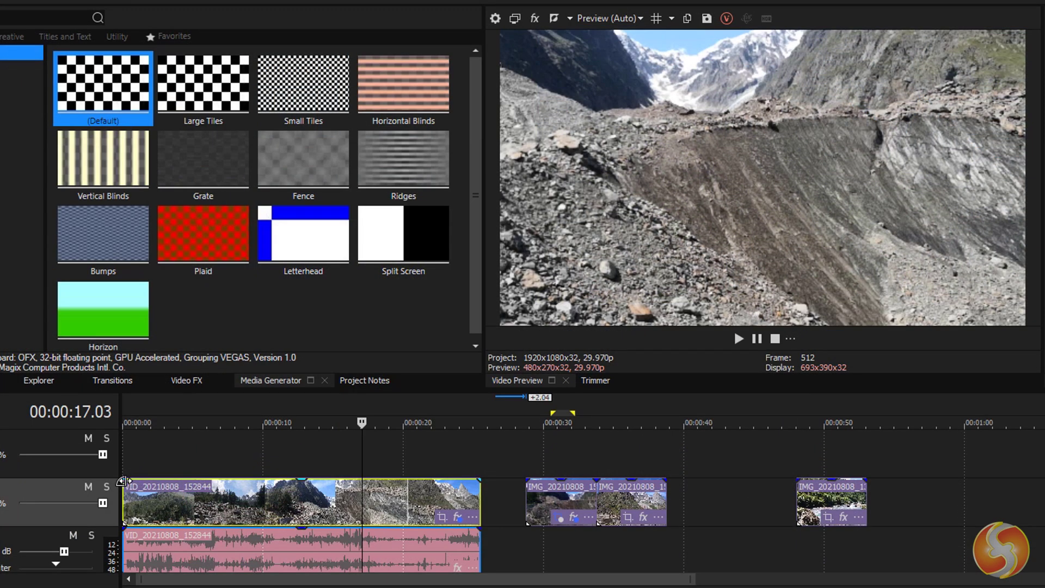
pyautogui.click(125, 416)
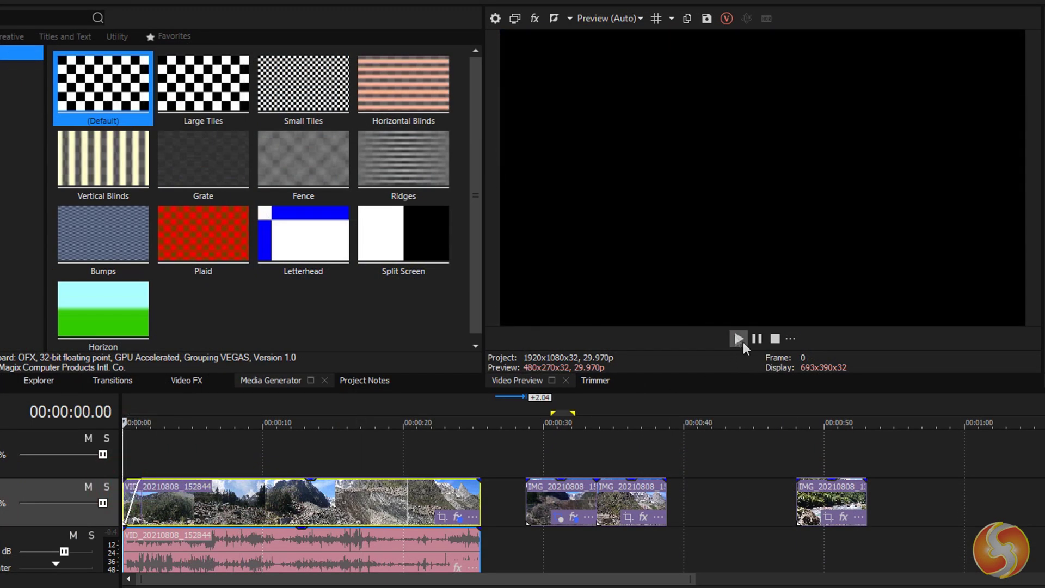
pyautogui.click(738, 338)
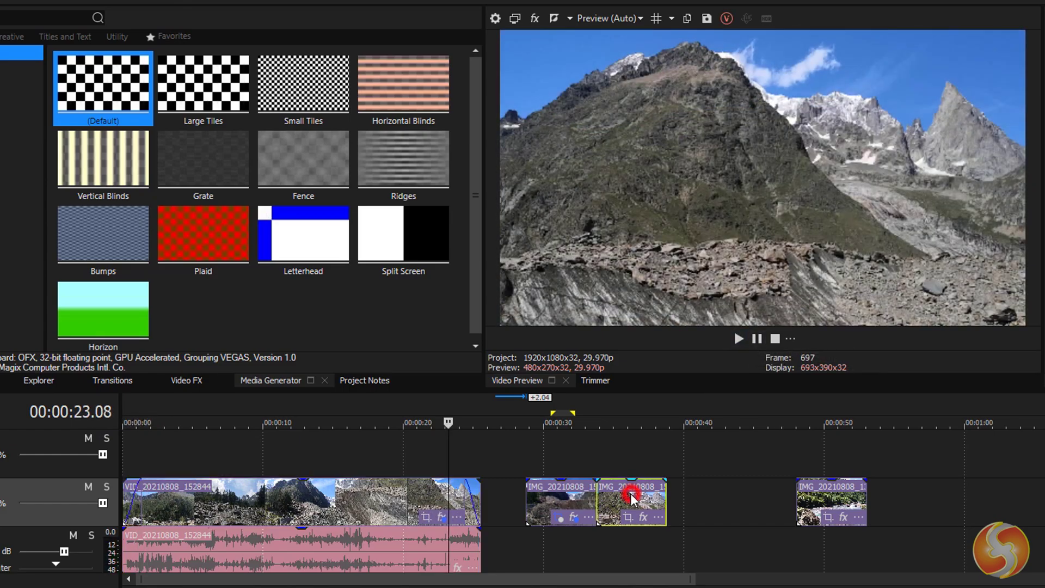
# Shift the second IMG clip a second left, fade the music in over 8 seconds, and reshape the fade-out curve.
pyautogui.moveTo(630, 493); pyautogui.dragTo(616, 495)
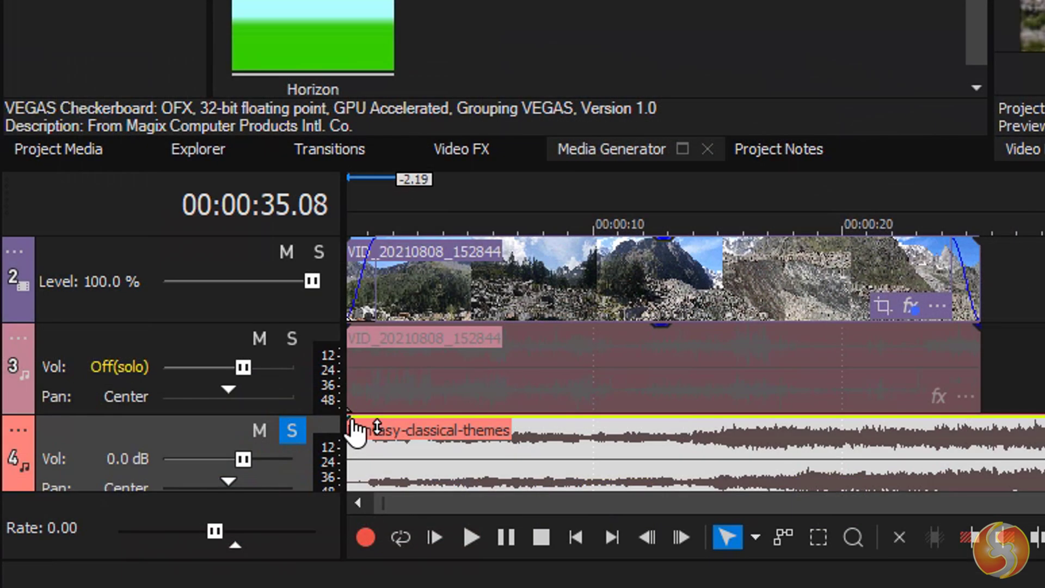
pyautogui.moveTo(349, 418); pyautogui.dragTo(559, 420)
pyautogui.press('Home')
pyautogui.press('space')
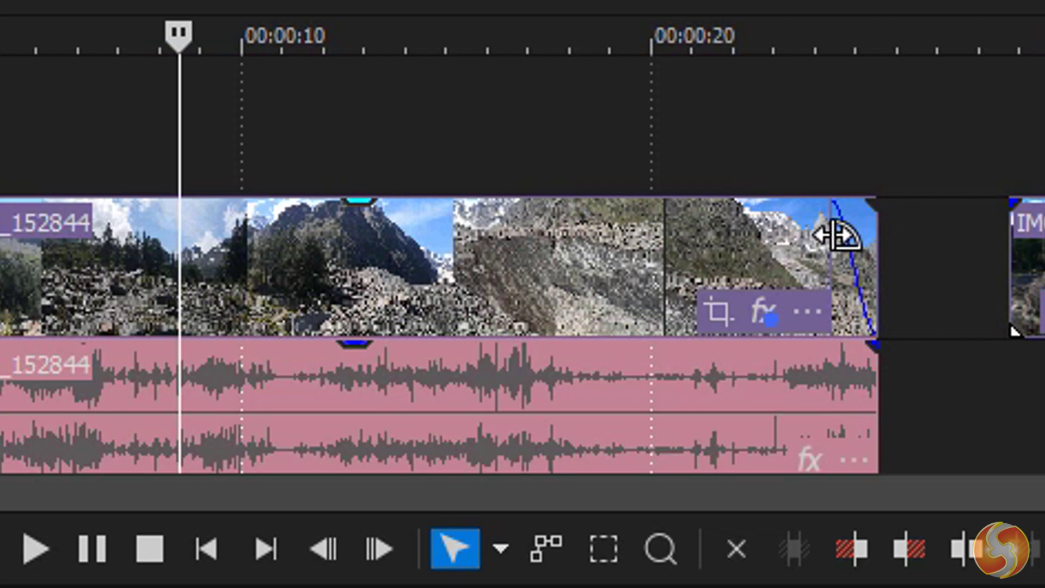
pyautogui.rightClick(839, 235)
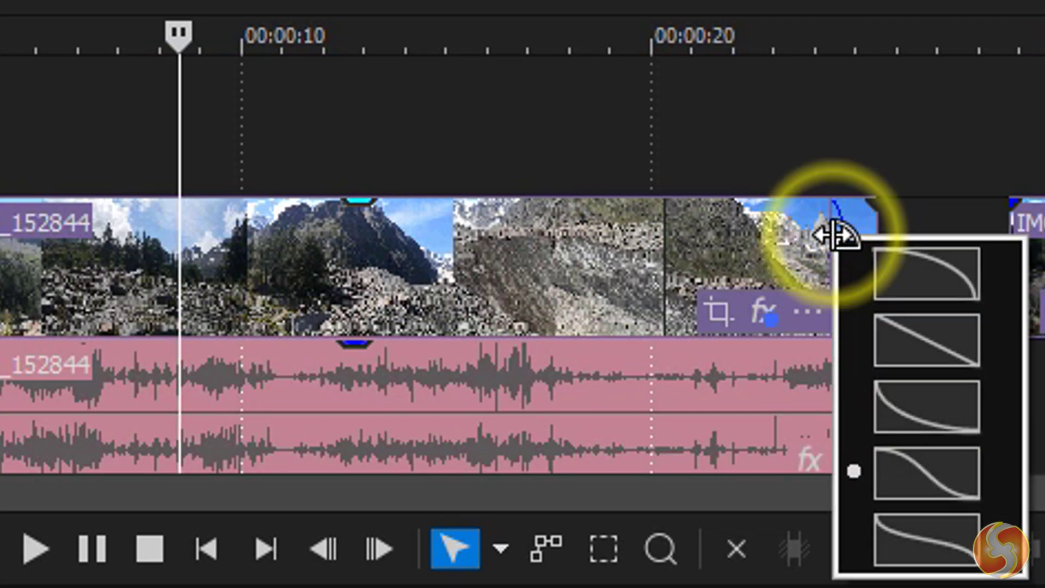
pyautogui.click(924, 420)
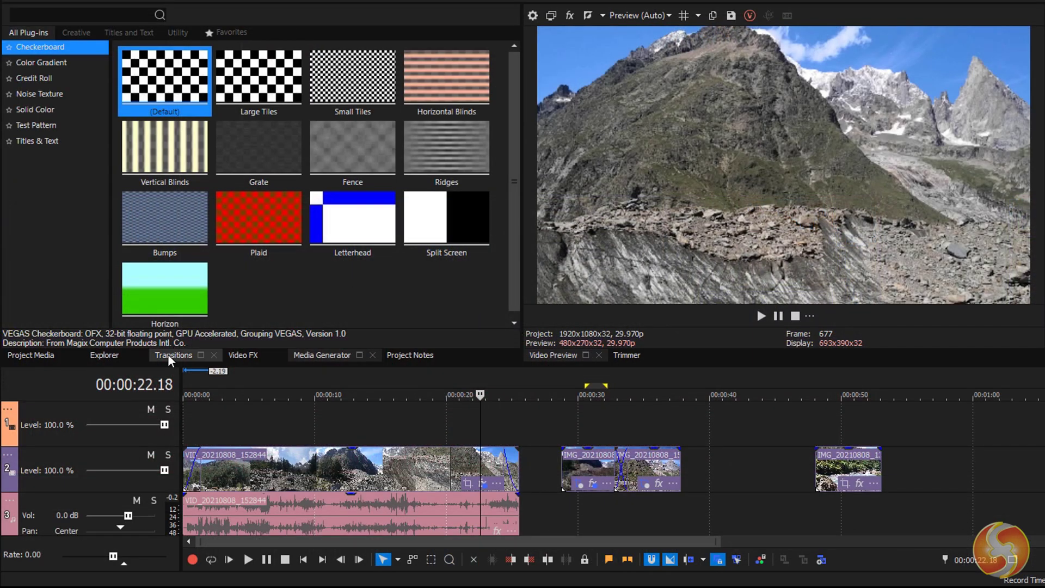
# Apply the Dissolve Red-Green-Blue Crossfade preset to the first clip's end.
pyautogui.click(172, 355)
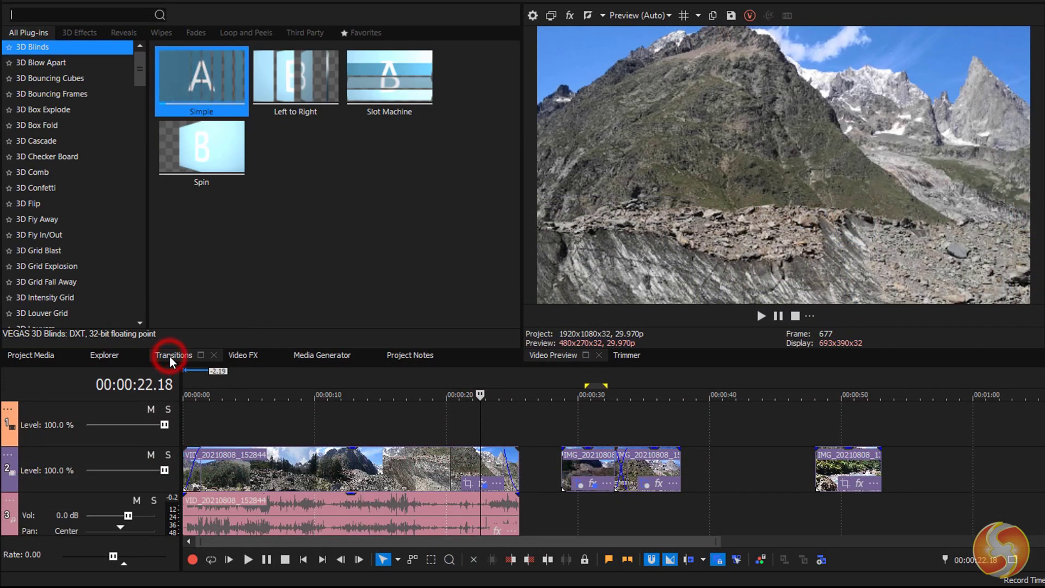
pyautogui.scroll(-8, 60, 174)
pyautogui.click(67, 105)
pyautogui.click(31, 89)
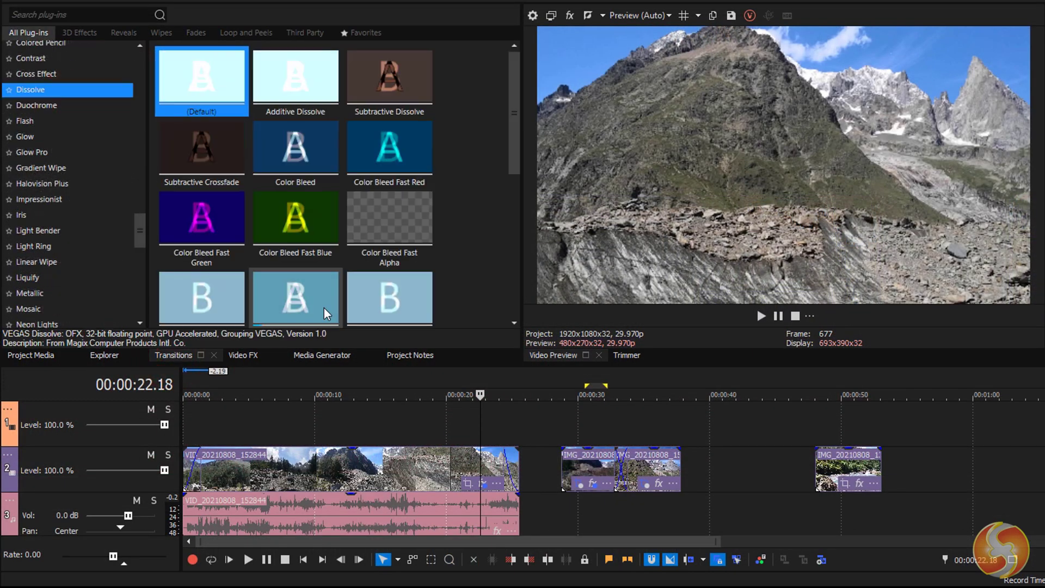
pyautogui.scroll(-10, 324, 306)
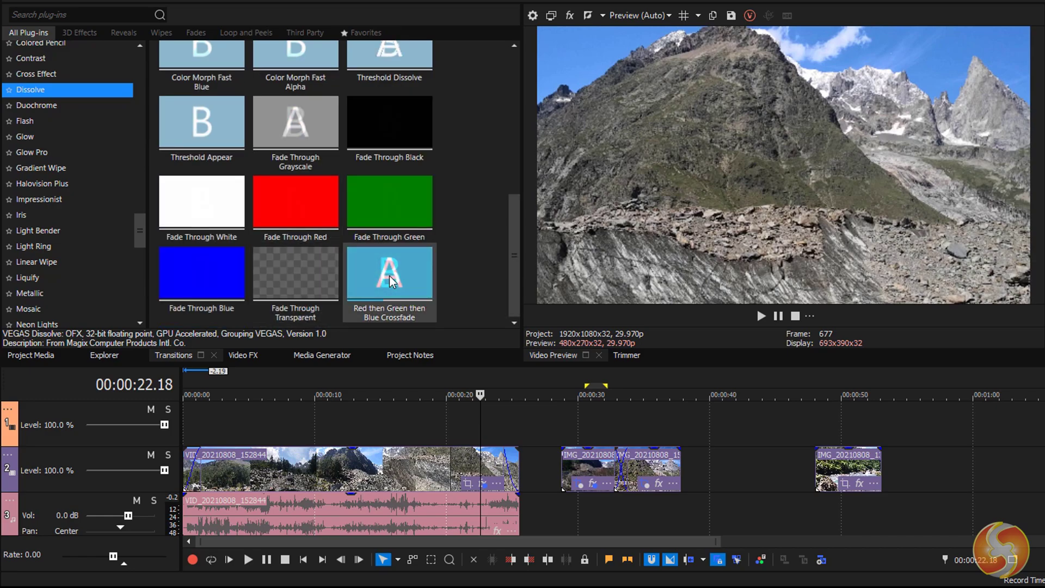
pyautogui.moveTo(390, 276); pyautogui.dragTo(504, 338)
pyautogui.moveTo(507, 463); pyautogui.dragTo(515, 469)
# Preview the dissolve, then set the Iris transition's Repeat X to 3 circles across.
pyautogui.click(761, 317)
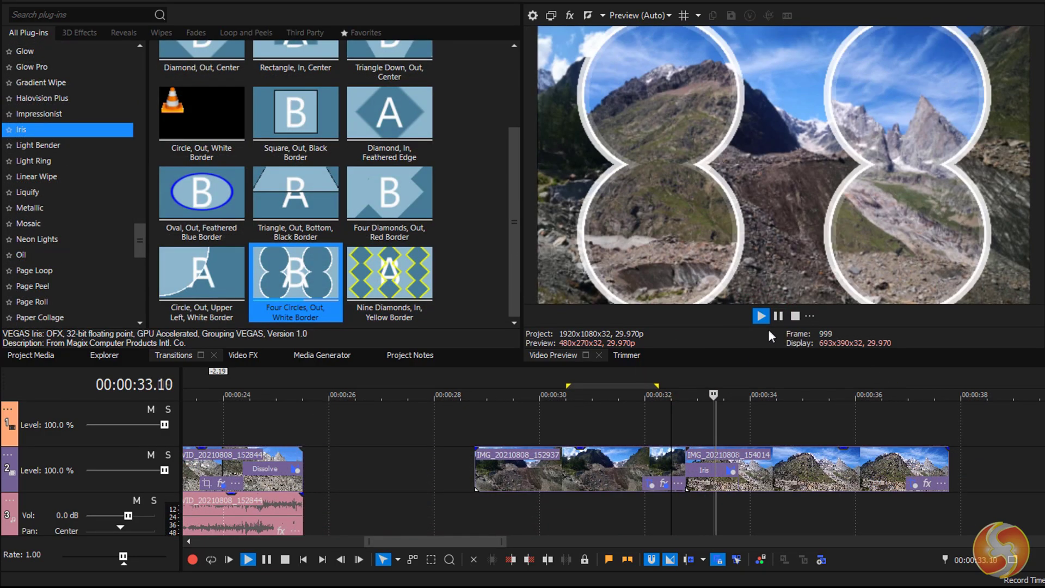
pyautogui.click(778, 317)
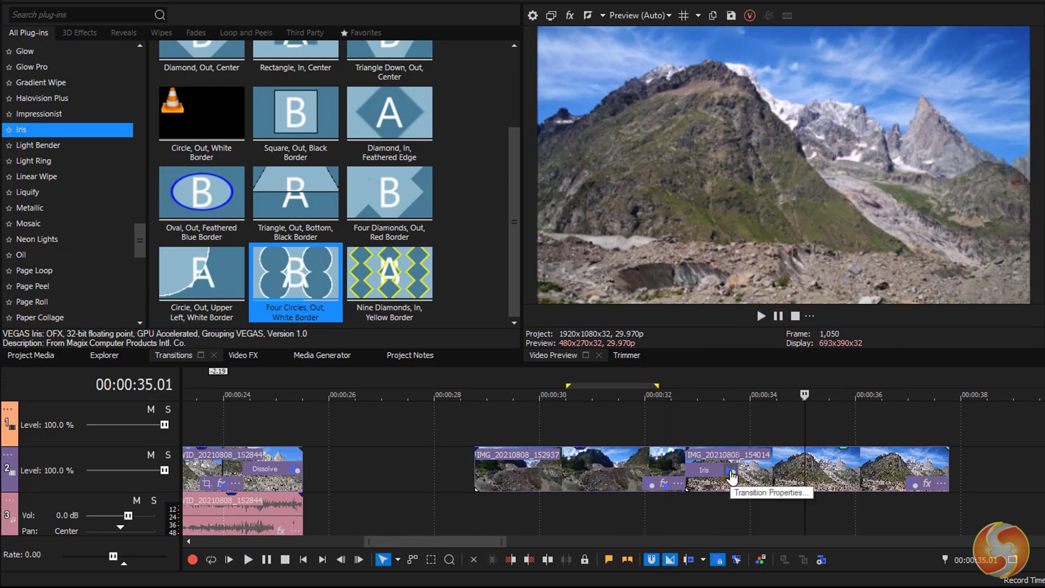
pyautogui.click(730, 472)
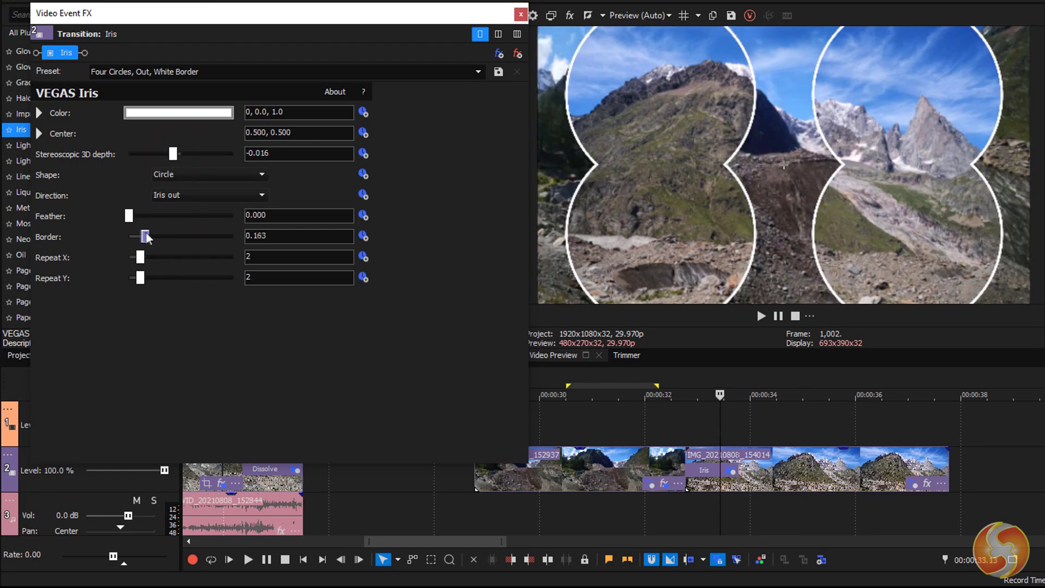
pyautogui.moveTo(146, 262); pyautogui.dragTo(158, 261)
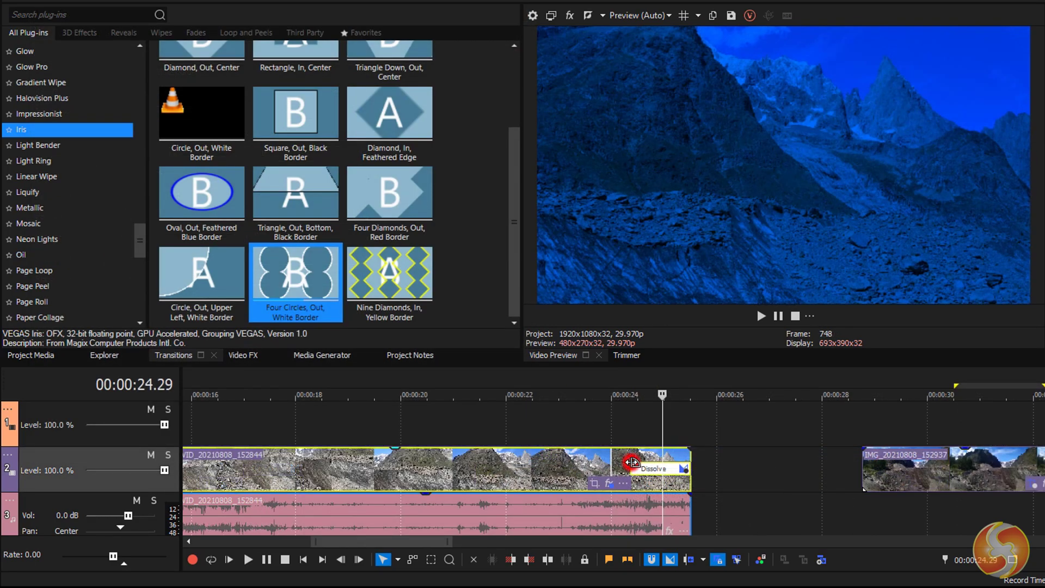
# Lengthen, then shorten the closing dissolve on the first clip, previewing each length.
pyautogui.moveTo(632, 462); pyautogui.dragTo(500, 462)
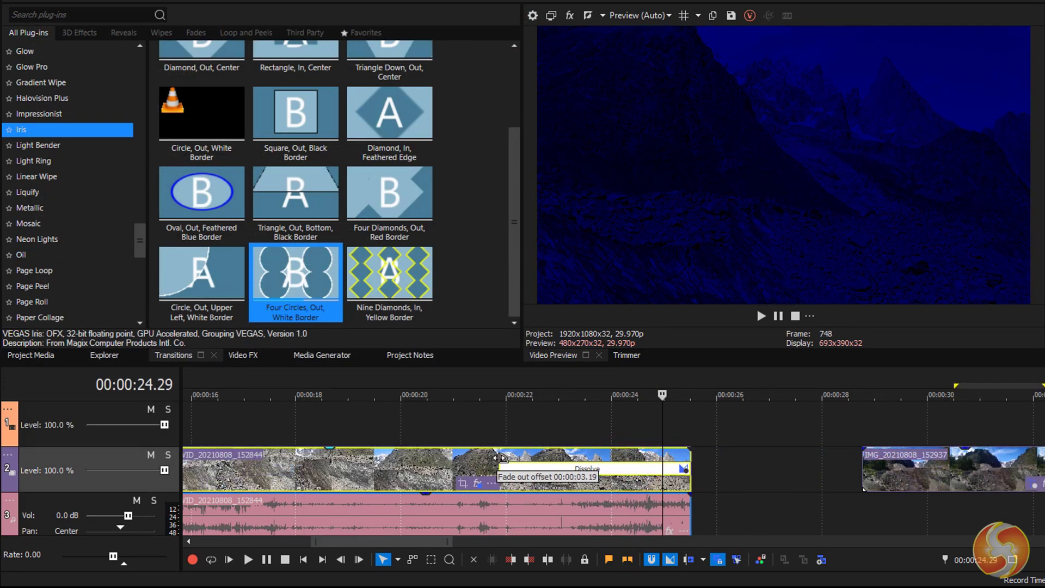
pyautogui.click(761, 316)
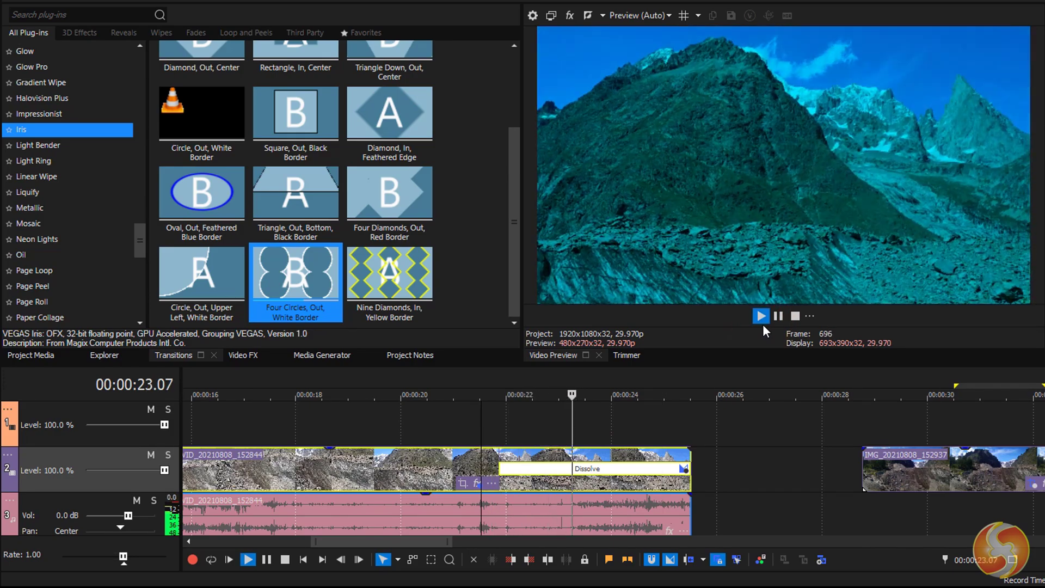
pyautogui.click(775, 321)
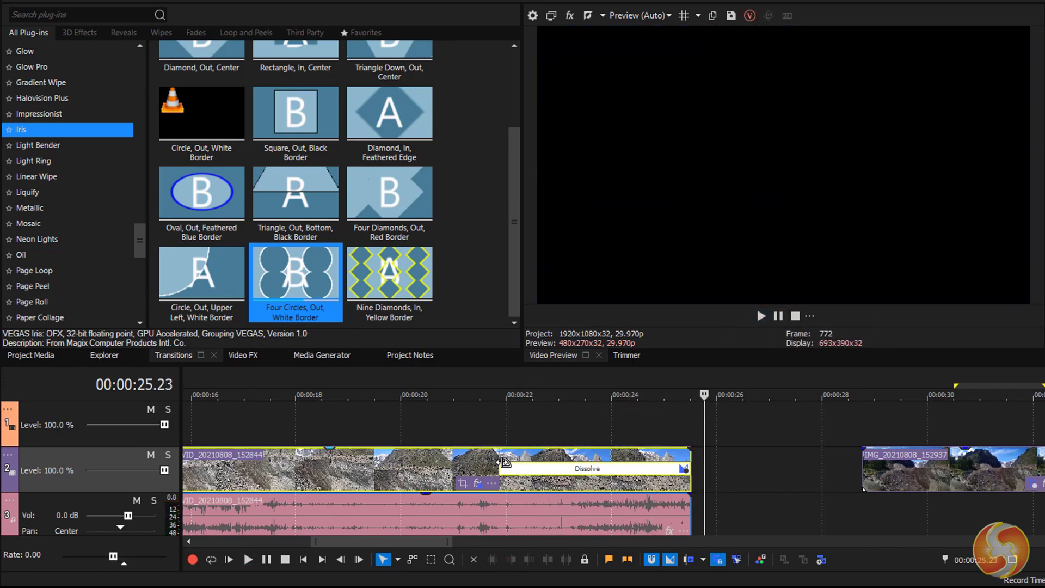
pyautogui.moveTo(501, 462); pyautogui.dragTo(657, 468)
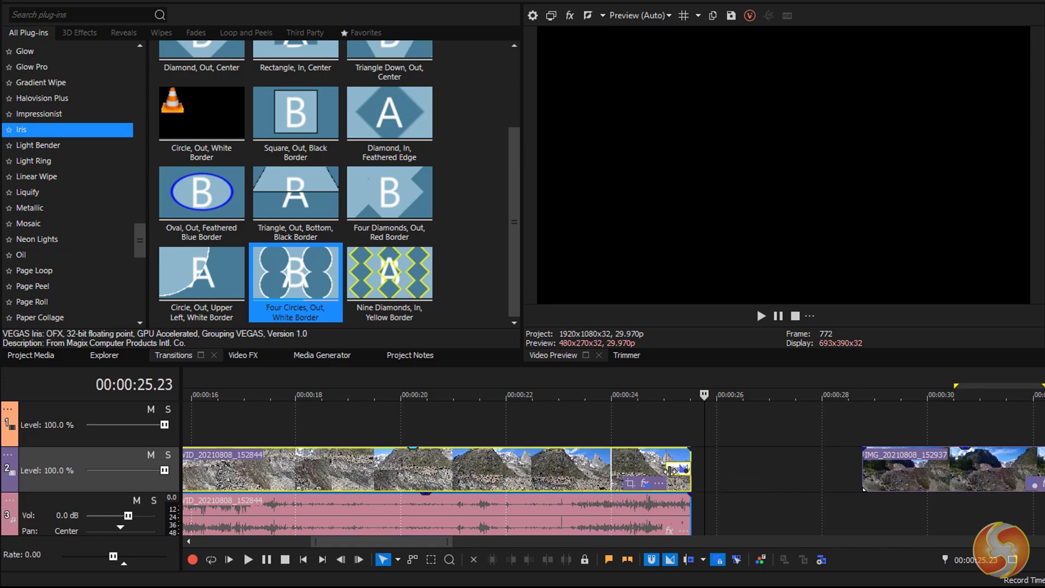
pyautogui.press('space')
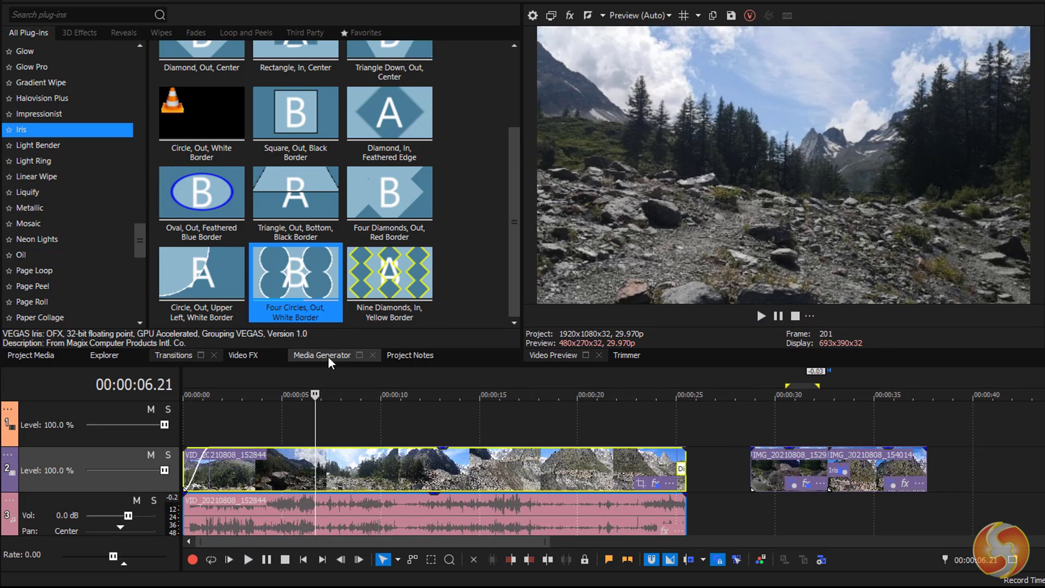
# Add the Titles & Text Jump preset to track 1 at the playhead and trim its end.
pyautogui.click(328, 357)
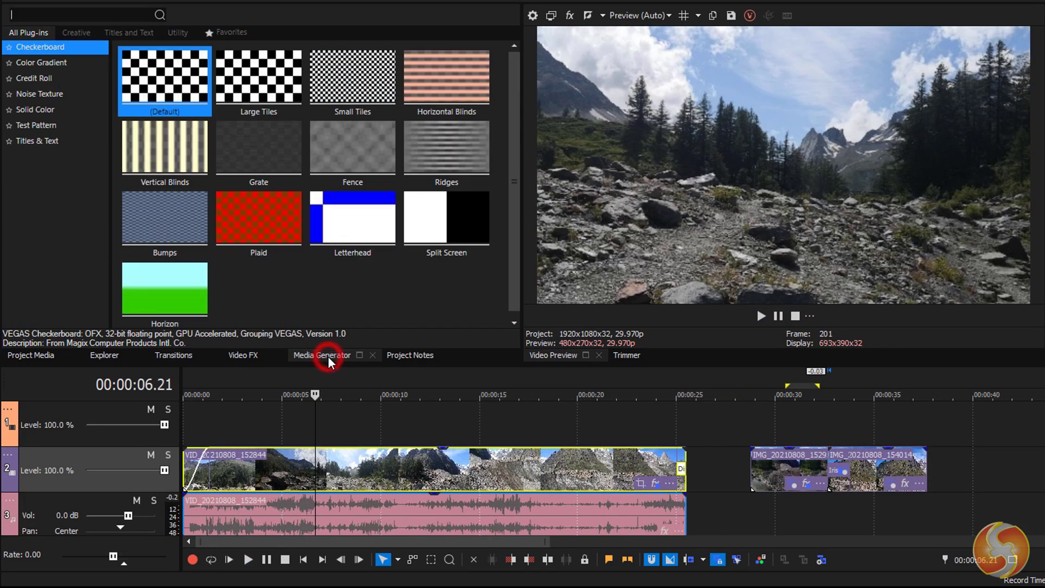
pyautogui.click(55, 141)
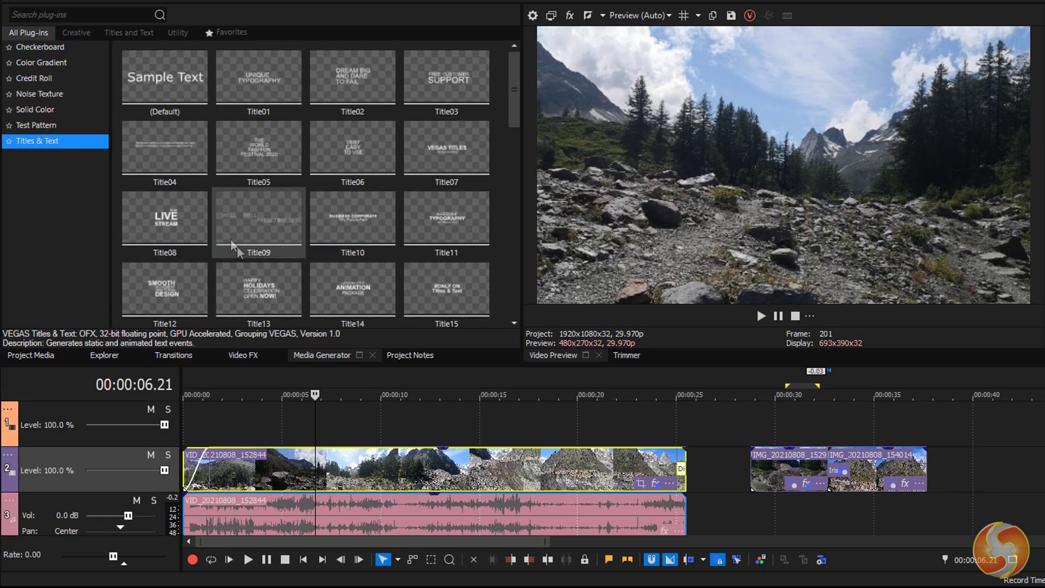
pyautogui.scroll(-8, 410, 268)
pyautogui.scroll(4, 410, 268)
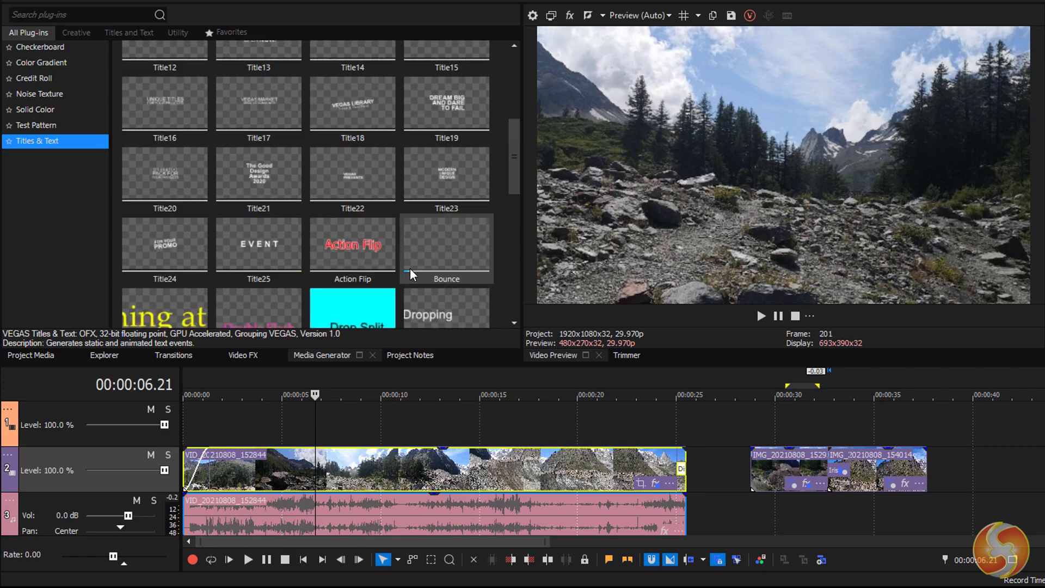
pyautogui.scroll(-4, 410, 268)
pyautogui.click(250, 213)
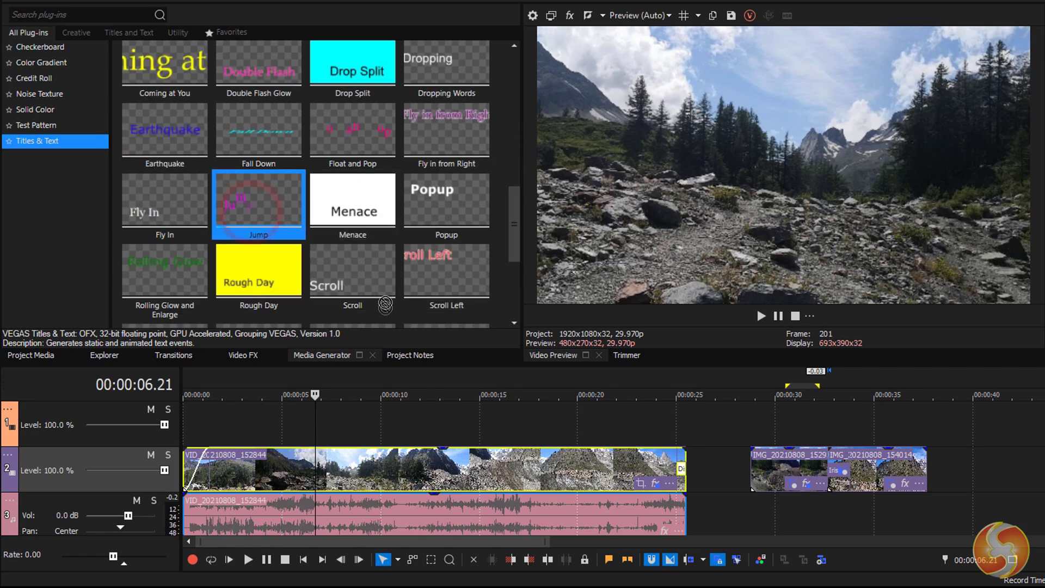
pyautogui.moveTo(384, 305); pyautogui.dragTo(394, 429)
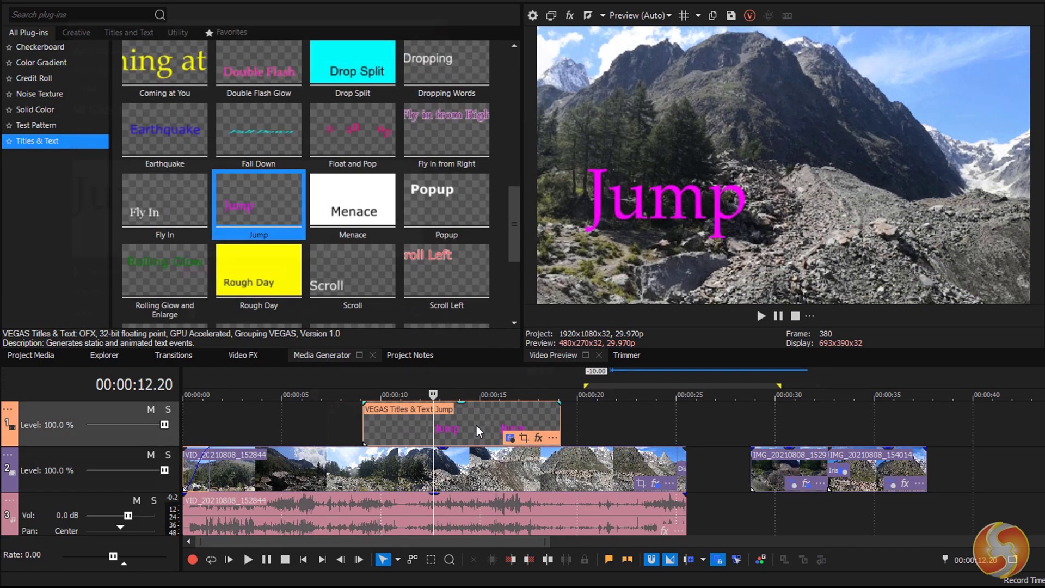
pyautogui.moveTo(476, 424)
pyautogui.mouseDown()
pyautogui.moveTo(584, 435)
pyautogui.moveTo(486, 430)
pyautogui.mouseUp()
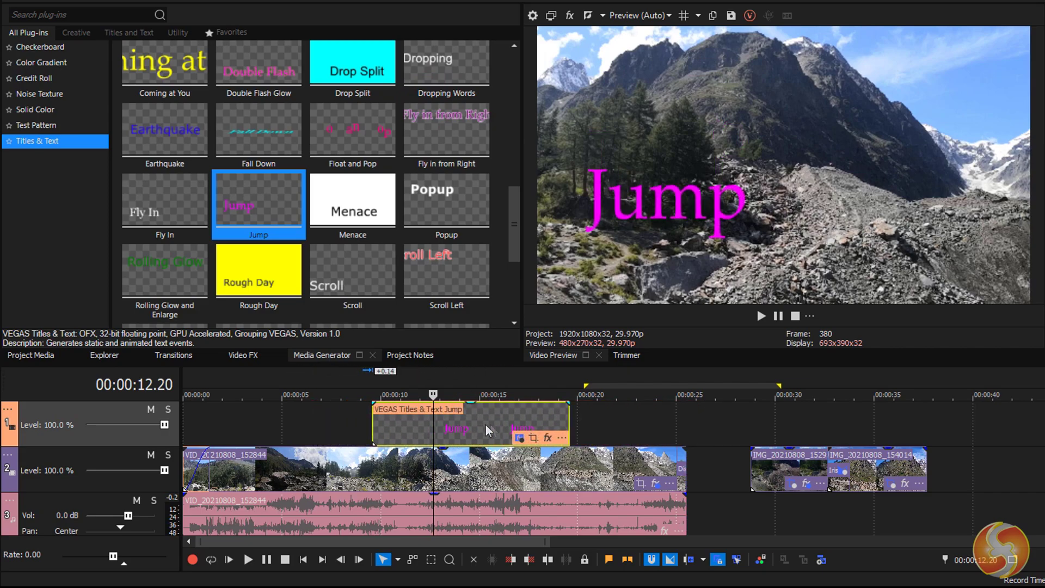
pyautogui.moveTo(567, 428); pyautogui.dragTo(522, 423)
pyautogui.moveTo(524, 423); pyautogui.dragTo(524, 423)
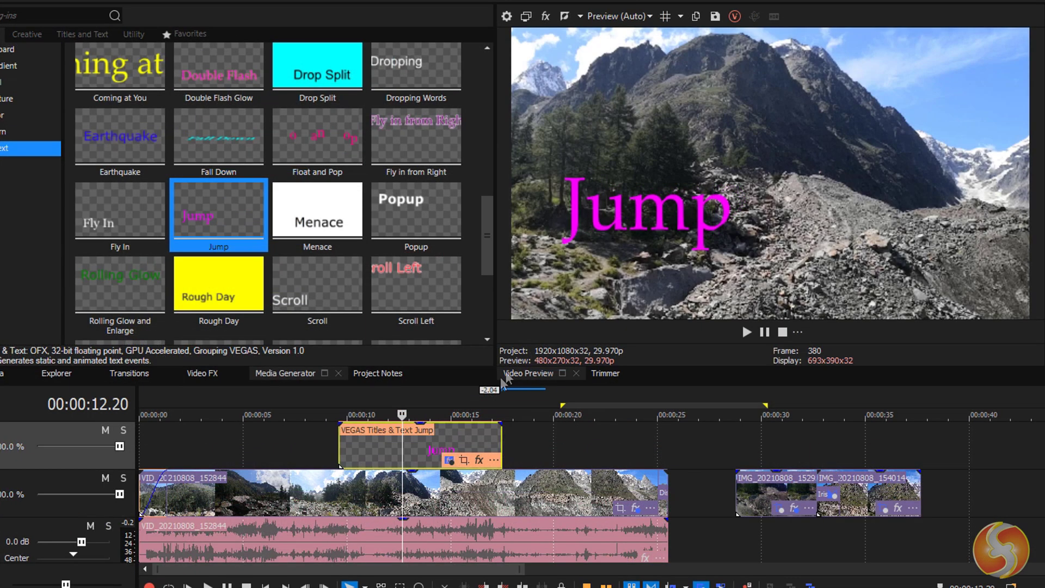
# Make the title read 'Mountains' in bold Persia BT at size 42.
pyautogui.click(448, 461)
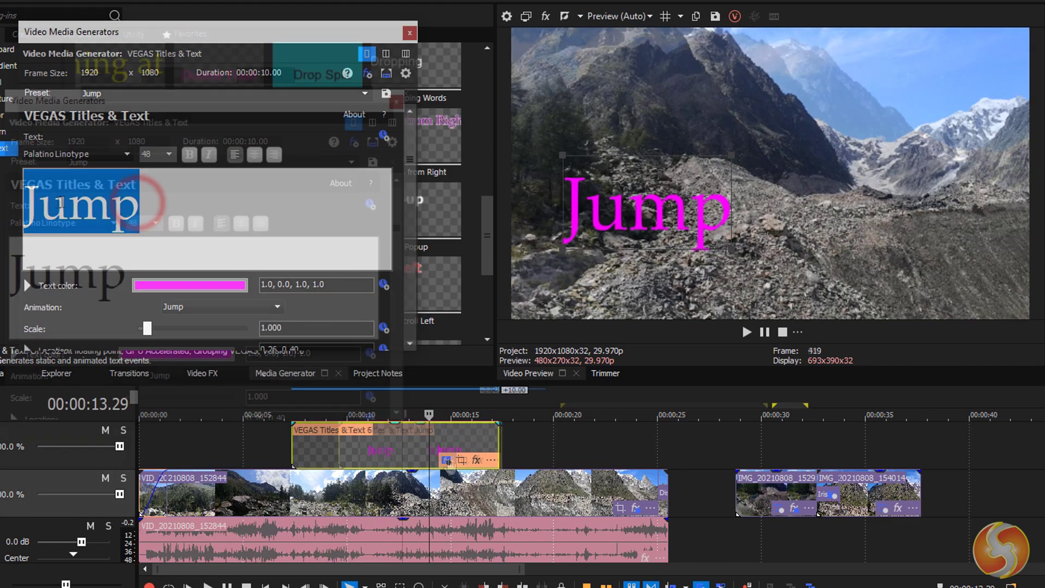
pyautogui.write('Mountains')
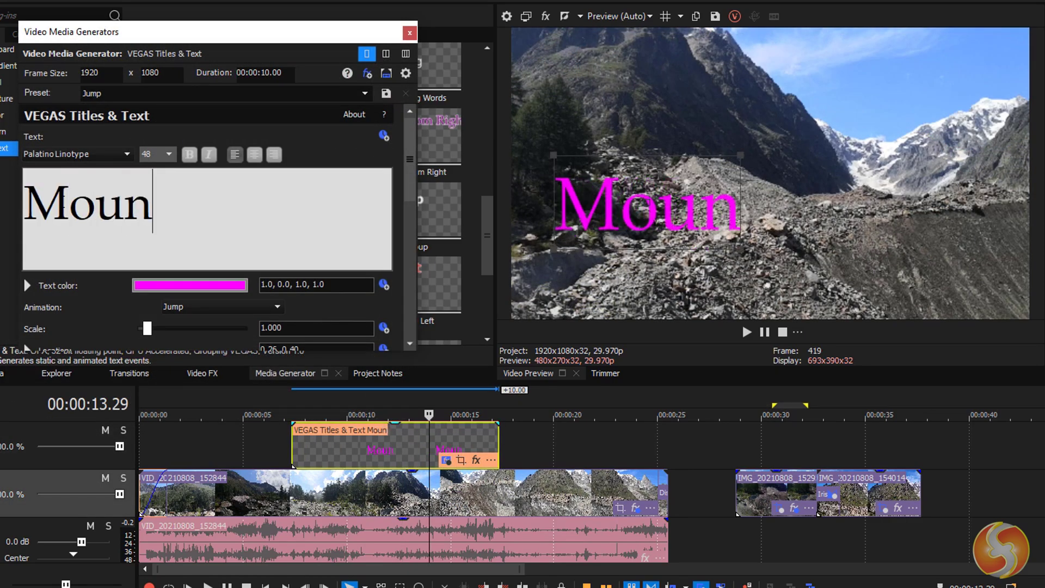
pyautogui.hotkey('ctrl', 'a')
pyautogui.click(127, 154)
pyautogui.click(86, 241)
pyautogui.click(169, 154)
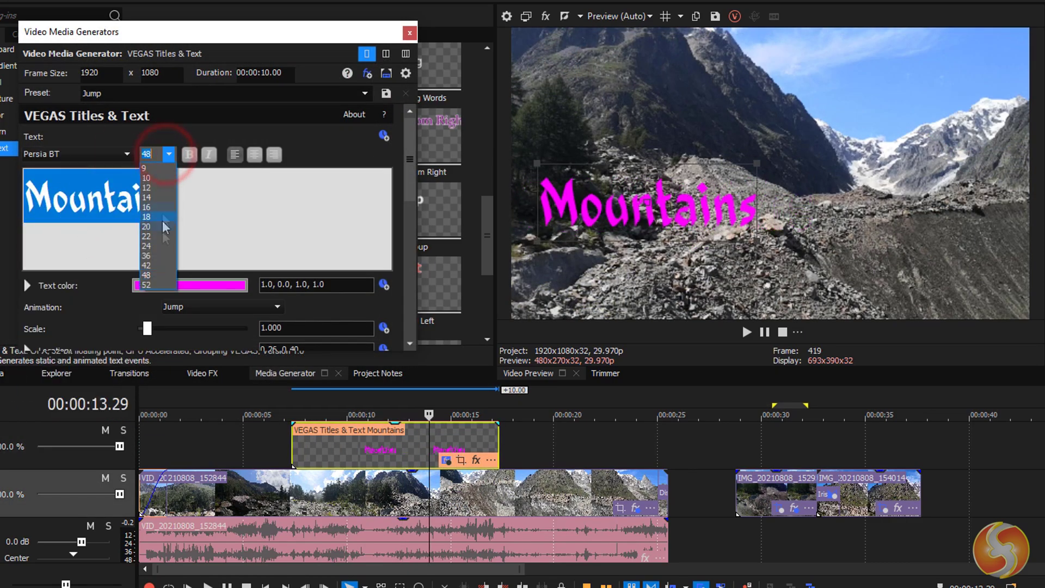
pyautogui.click(153, 245)
pyautogui.click(190, 154)
# Color the title yellow with a dark shadow, then center it and shrink it slightly.
pyautogui.click(226, 285)
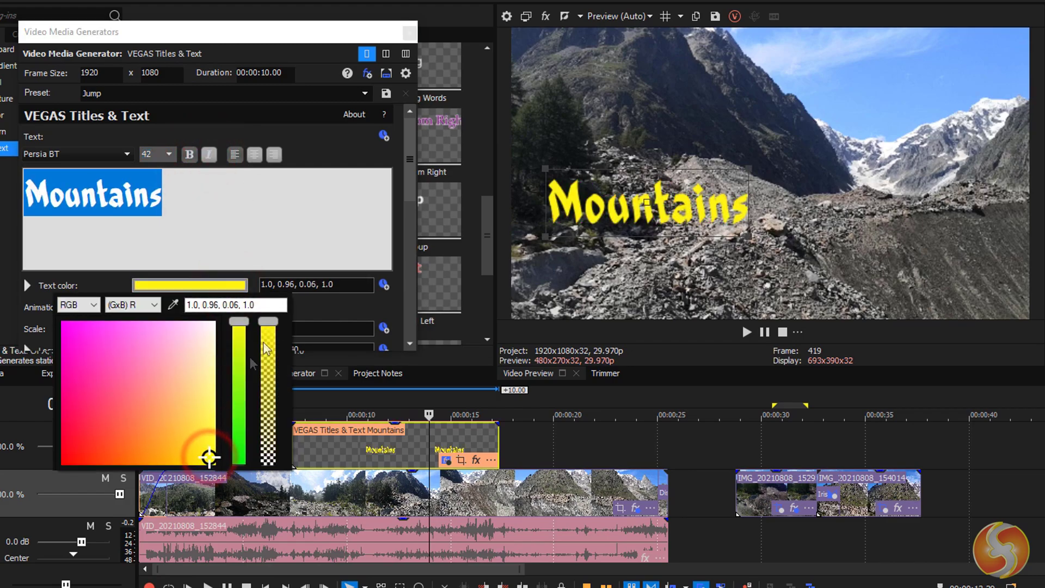
pyautogui.moveTo(276, 406); pyautogui.dragTo(334, 408)
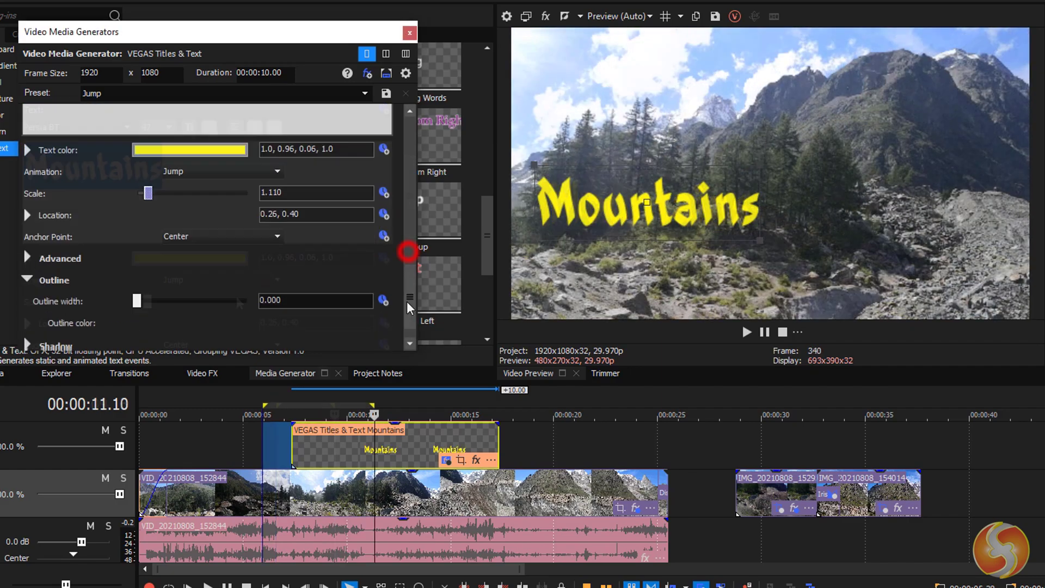
pyautogui.moveTo(409, 250); pyautogui.dragTo(409, 303)
pyautogui.click(137, 296)
pyautogui.moveTo(138, 296)
pyautogui.mouseDown()
pyautogui.moveTo(163, 295)
pyautogui.moveTo(134, 296)
pyautogui.mouseUp()
pyautogui.click(27, 341)
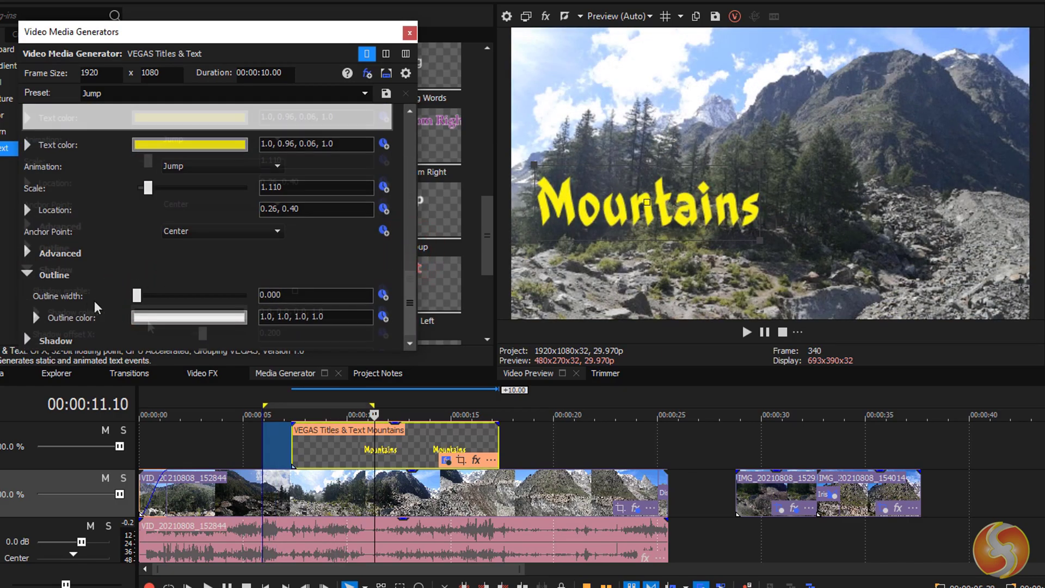
pyautogui.click(295, 291)
pyautogui.click(27, 269)
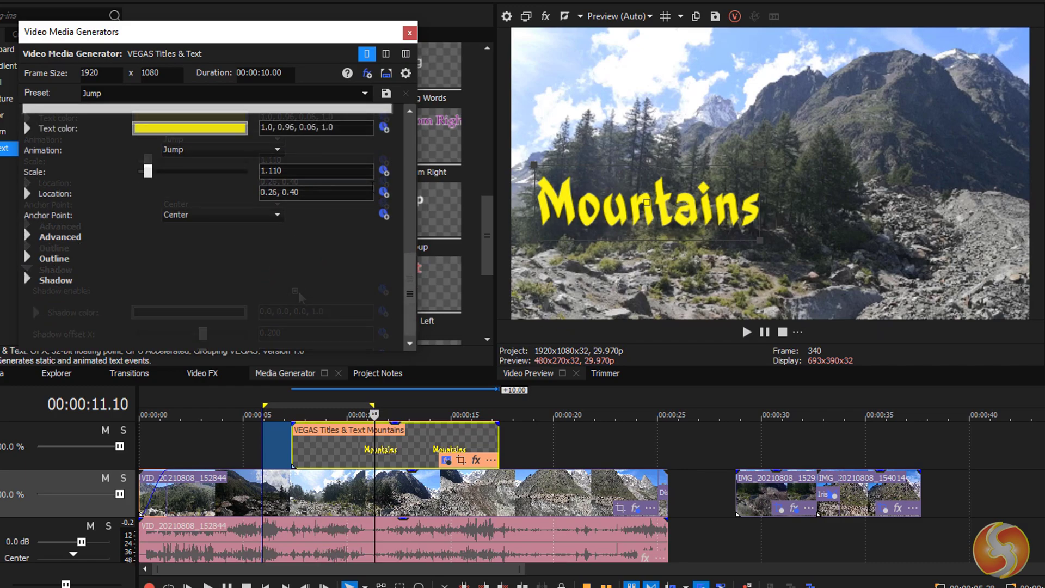
pyautogui.moveTo(681, 205); pyautogui.dragTo(791, 194)
pyautogui.moveTo(646, 235)
pyautogui.mouseDown()
pyautogui.moveTo(681, 218)
pyautogui.moveTo(661, 224)
pyautogui.mouseUp()
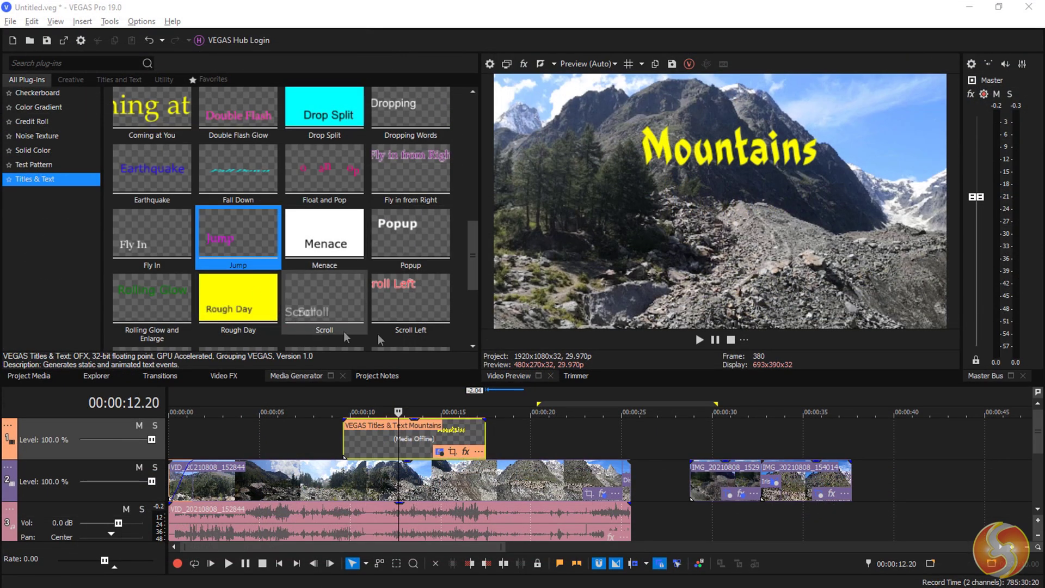
# Save the project as Untitled.veg on the Desktop.
pyautogui.scroll(-2, 523, 449)
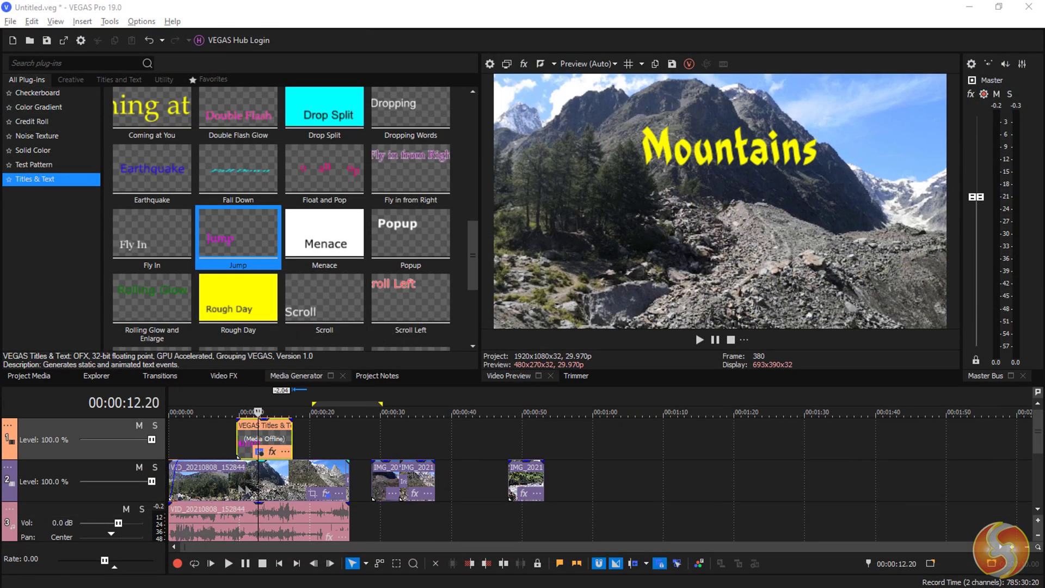
pyautogui.scroll(4, 252, 483)
pyautogui.hotkey('ctrl', 's')
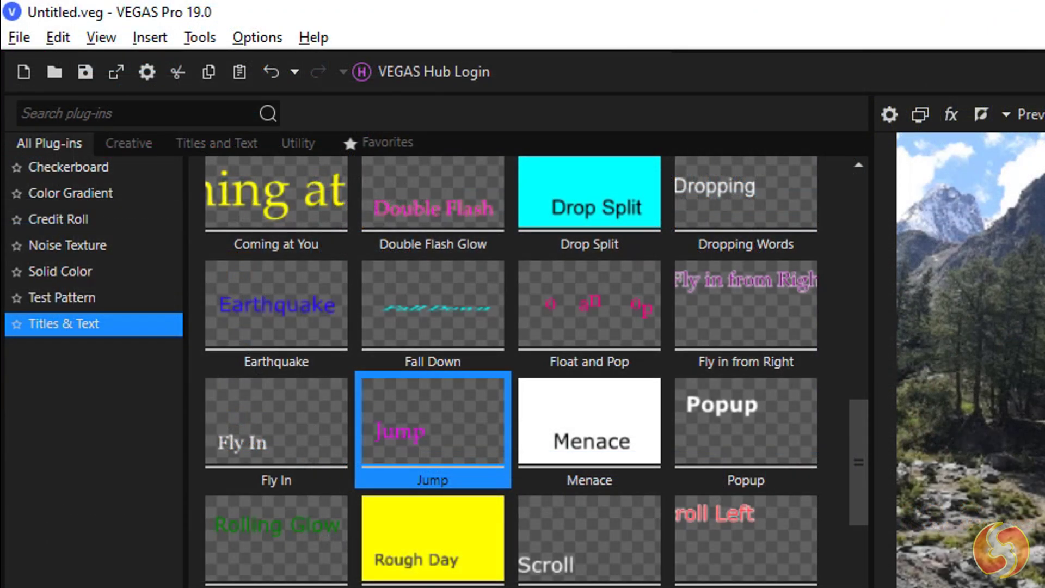
pyautogui.click(17, 37)
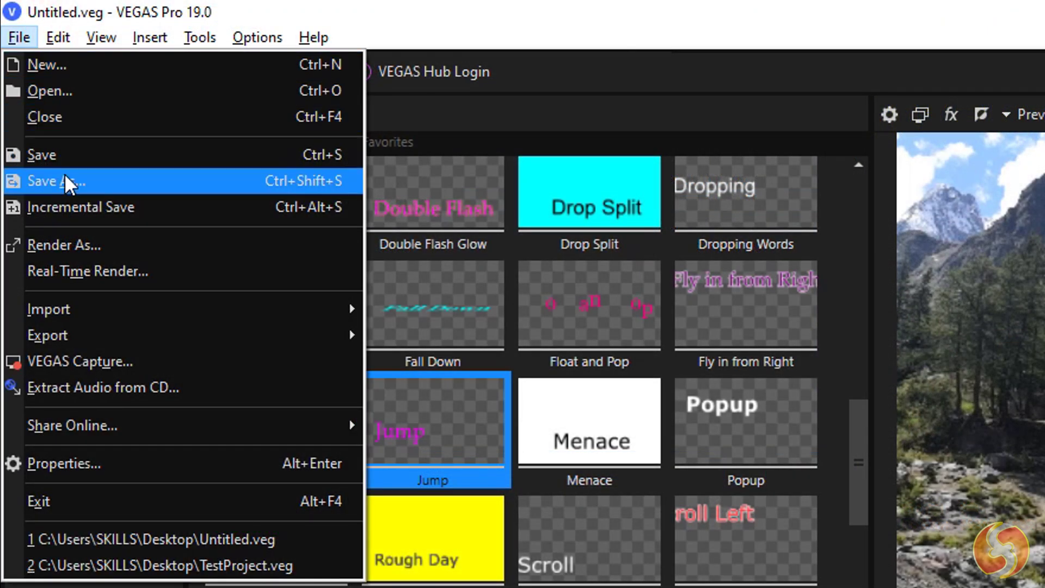
pyautogui.click(141, 243)
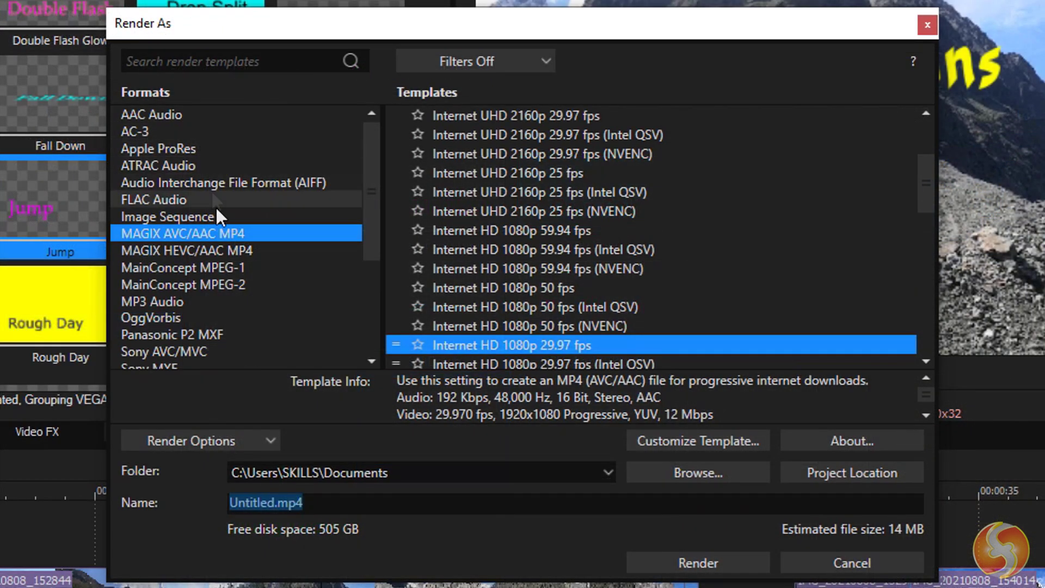
# Compare output formats and ProRes templates, settling on MAGIX AVC/AAC MP4 with Internet UHD 2160p 59.94 fps.
pyautogui.click(551, 441)
pyautogui.click(172, 200)
pyautogui.click(170, 183)
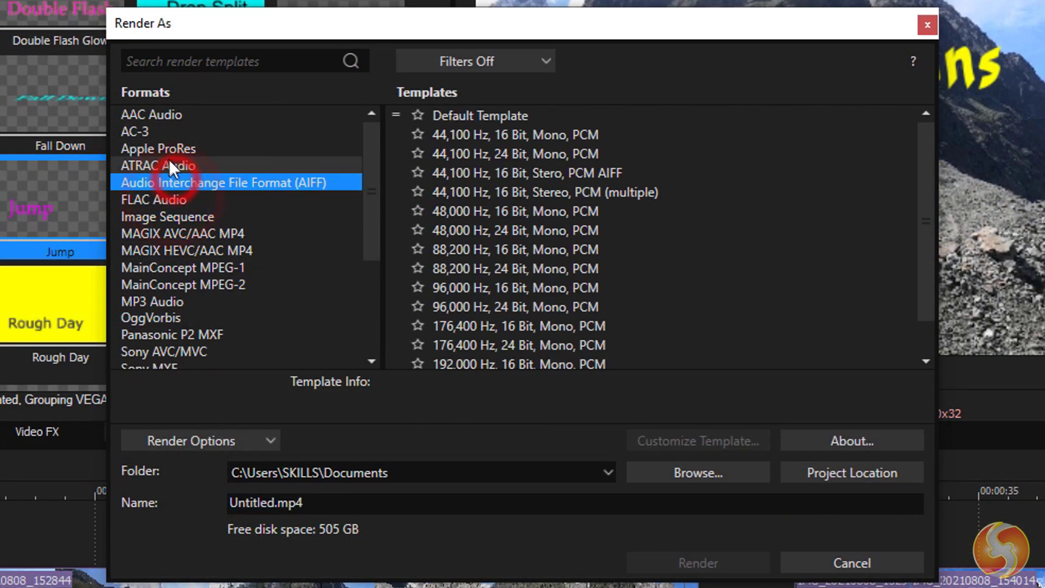
pyautogui.click(168, 148)
pyautogui.click(579, 173)
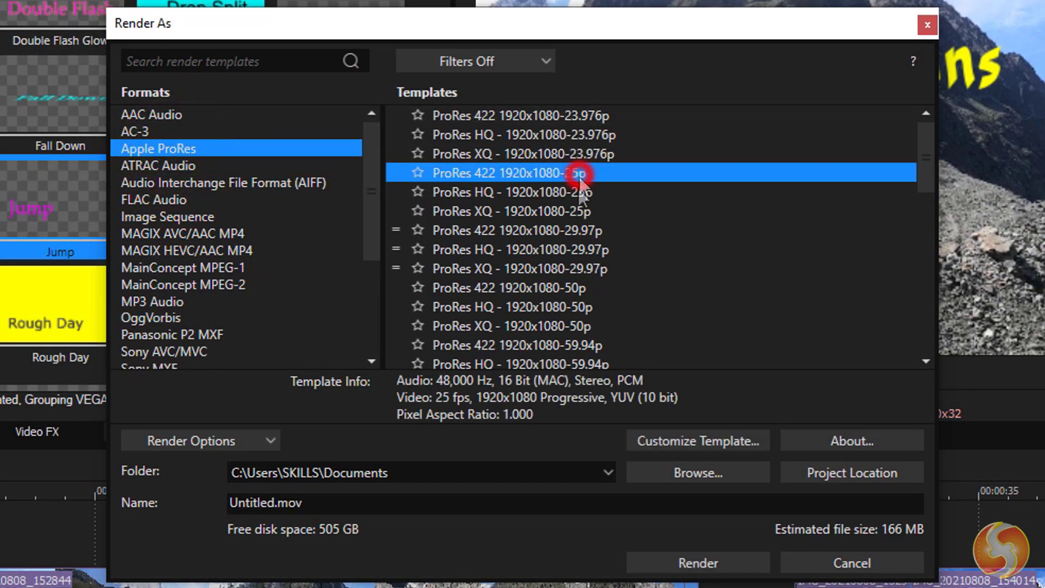
pyautogui.click(576, 231)
pyautogui.click(580, 269)
pyautogui.click(579, 307)
pyautogui.click(575, 341)
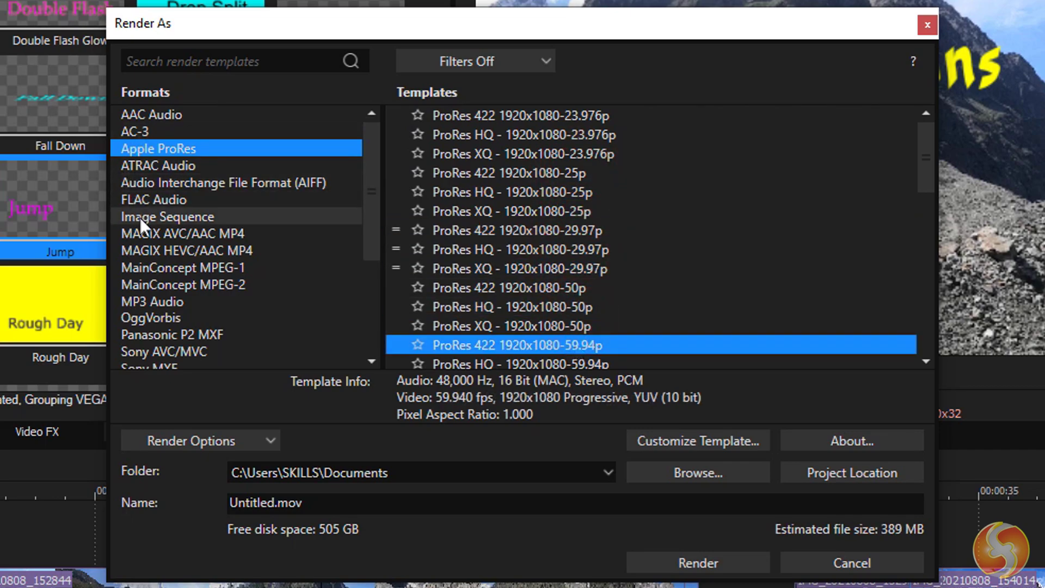
pyautogui.click(143, 231)
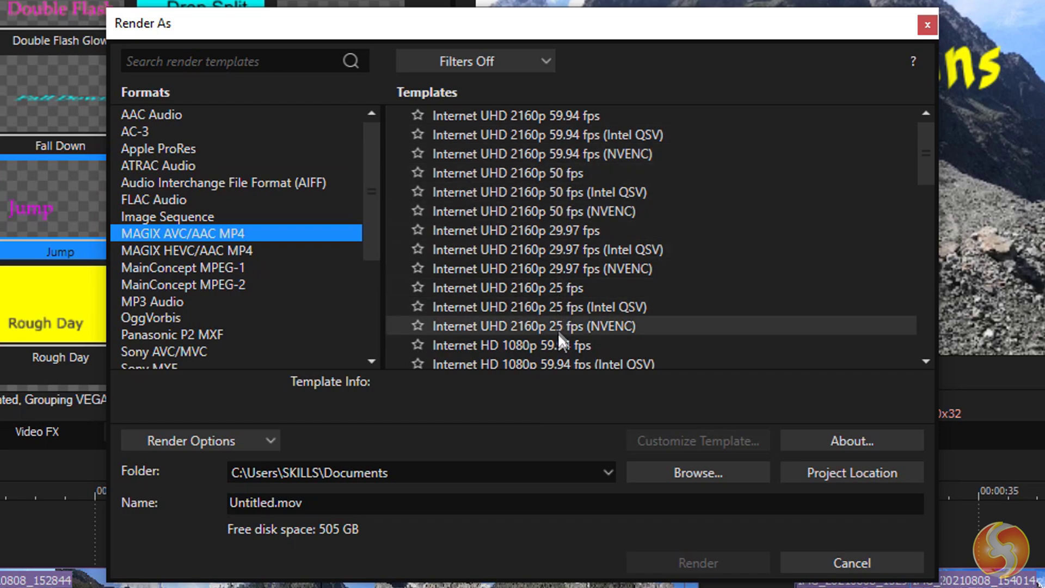
pyautogui.click(169, 301)
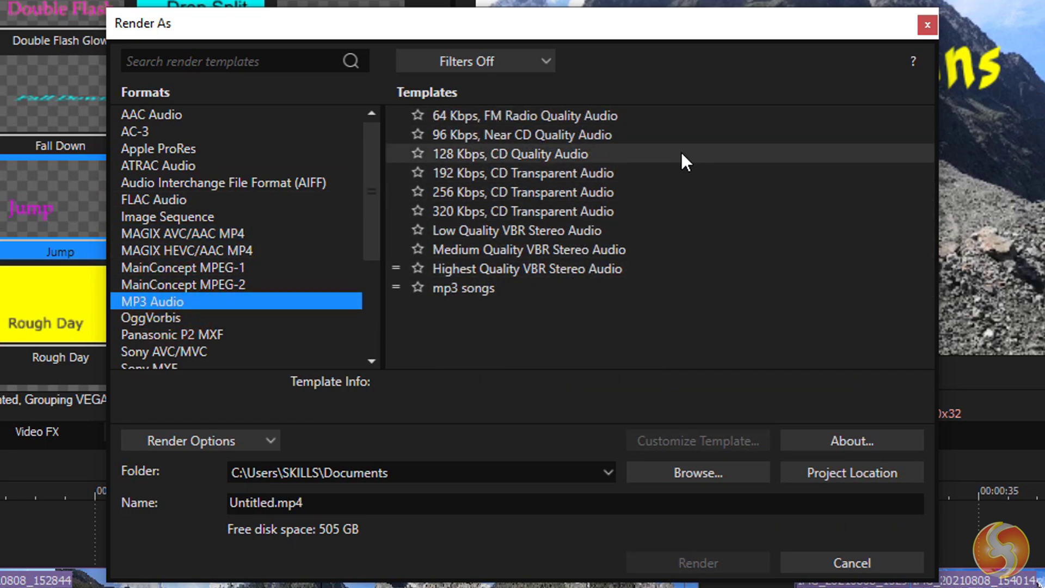
pyautogui.press('Up')
pyautogui.press('Up')
pyautogui.press('Up')
pyautogui.press('Up')
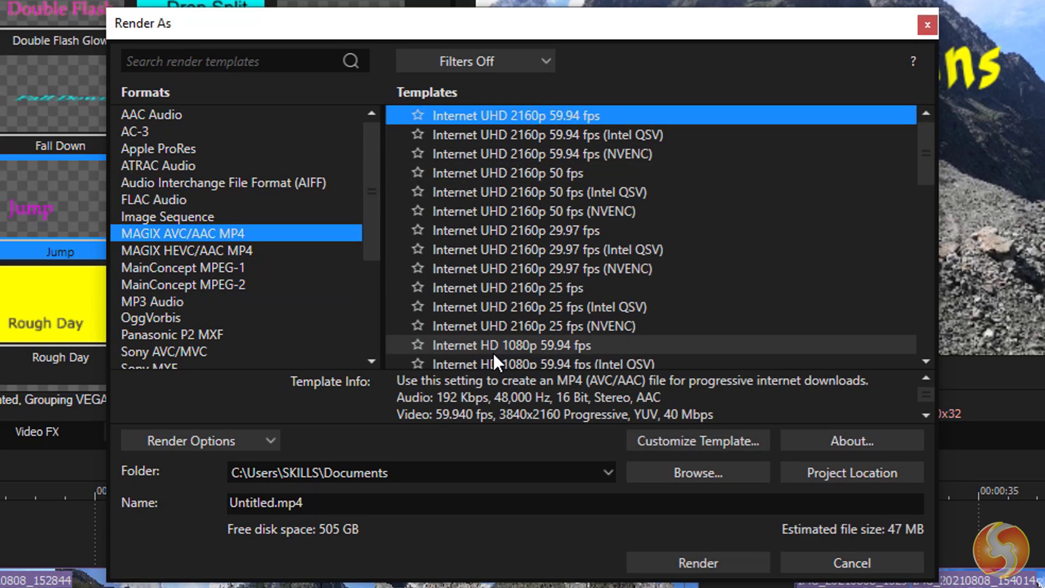
# Choose a custom frame size, start rendering Untitled.mp4, then cancel the full render.
pyautogui.click(724, 439)
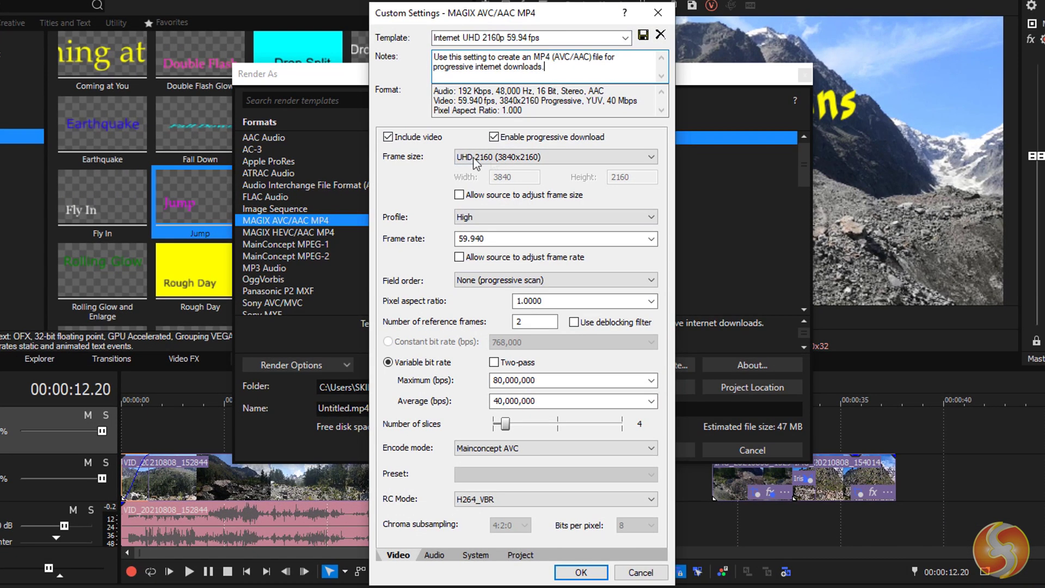
pyautogui.click(503, 144)
pyautogui.click(509, 171)
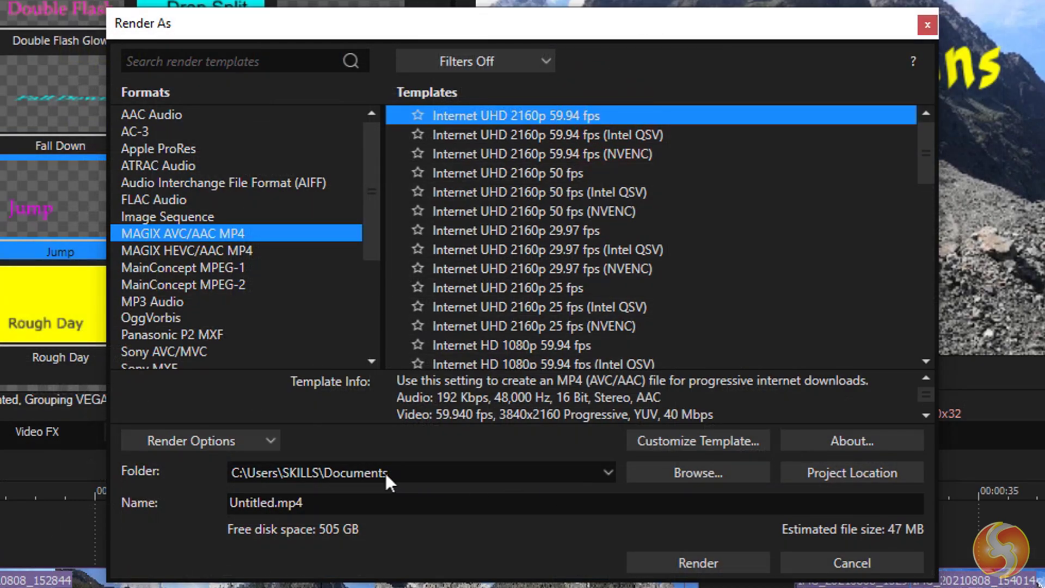
pyautogui.click(299, 502)
pyautogui.click(743, 564)
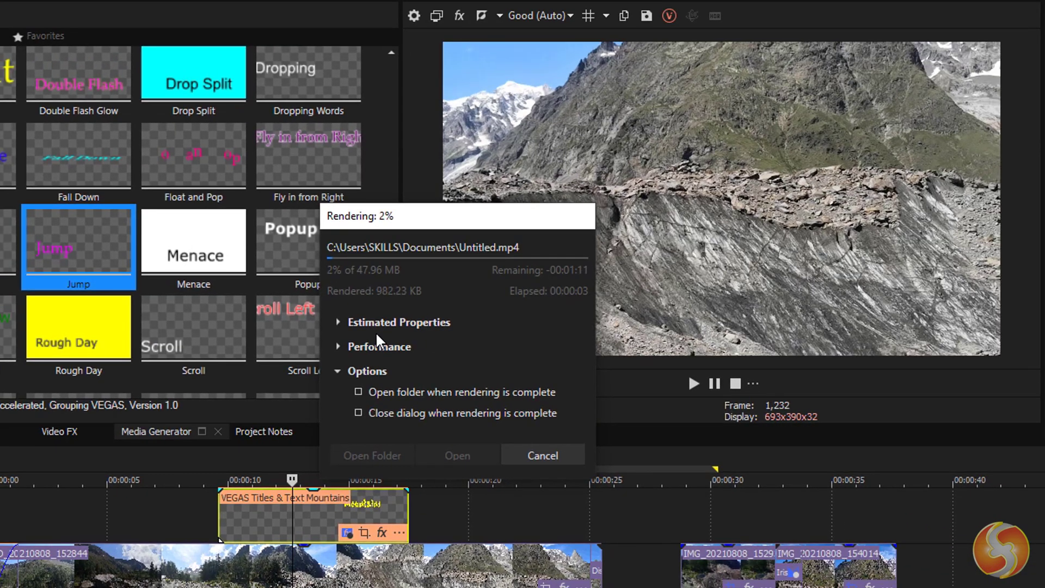
pyautogui.click(345, 328)
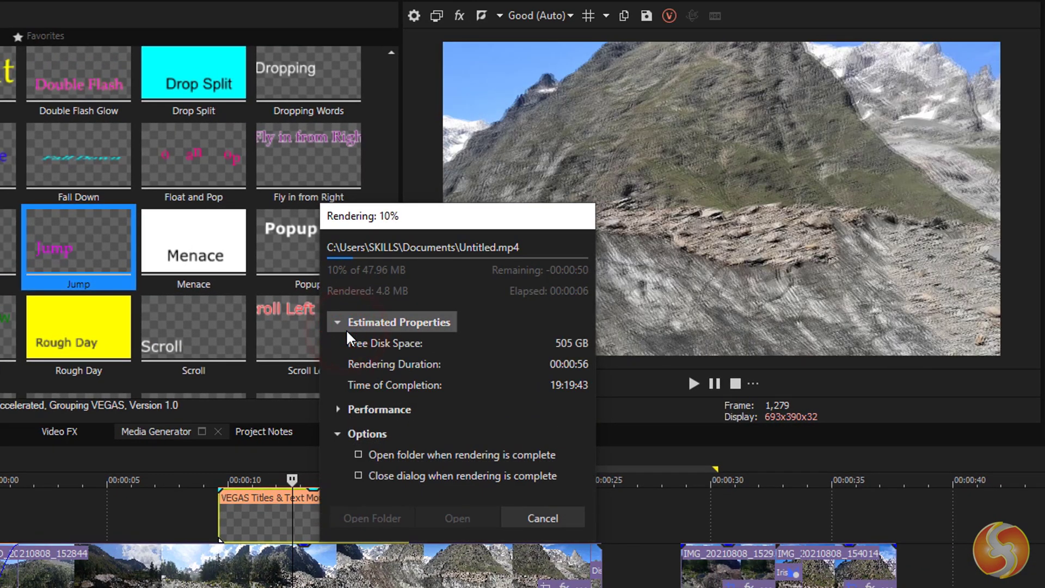
pyautogui.click(346, 329)
pyautogui.click(361, 345)
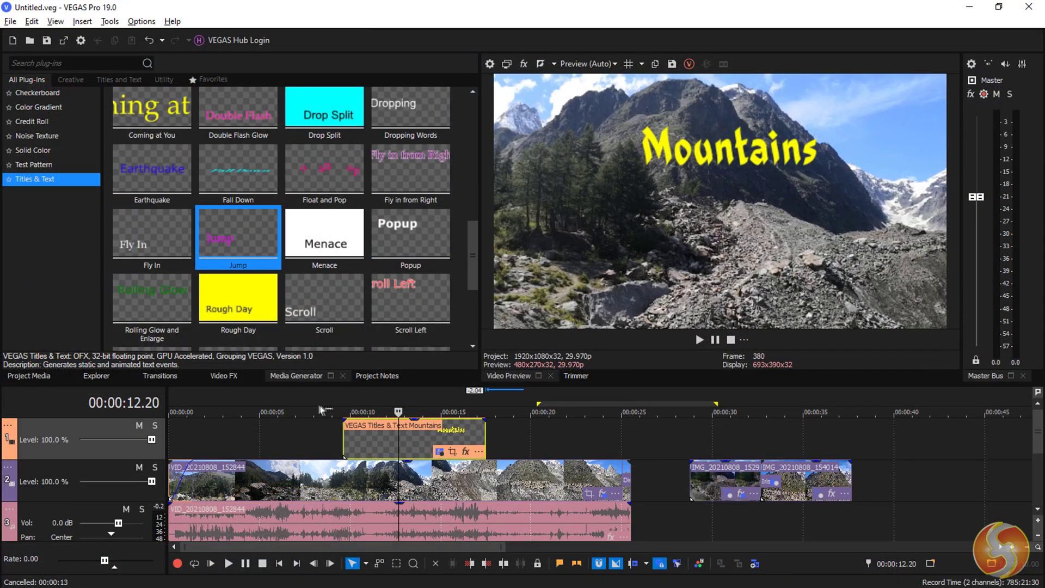
# Select a short loop region around the title and set Render As to render the loop region only.
pyautogui.moveTo(320, 410); pyautogui.dragTo(415, 412)
pyautogui.hotkey('ctrl', 'm')
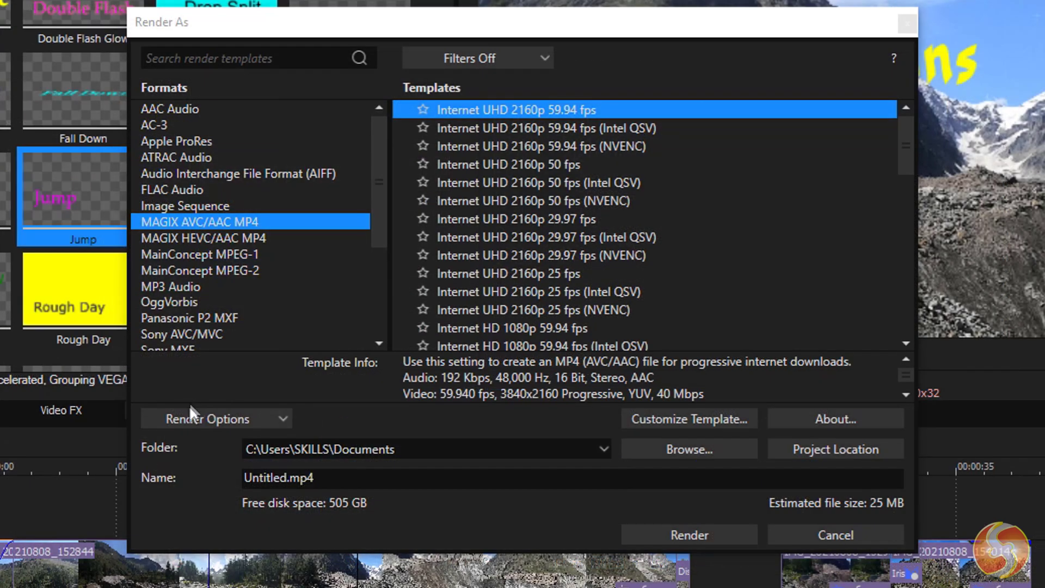
pyautogui.click(282, 420)
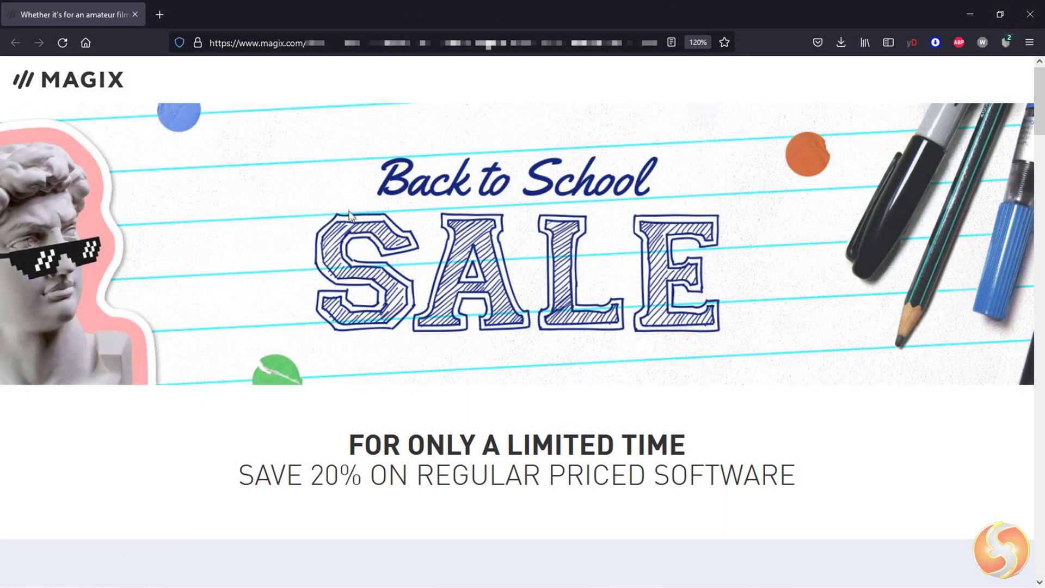
# Scroll the MAGIX sale page to the video products, including Movie Studio 18 Suite at $79.99.
pyautogui.scroll(-15, 350, 215)
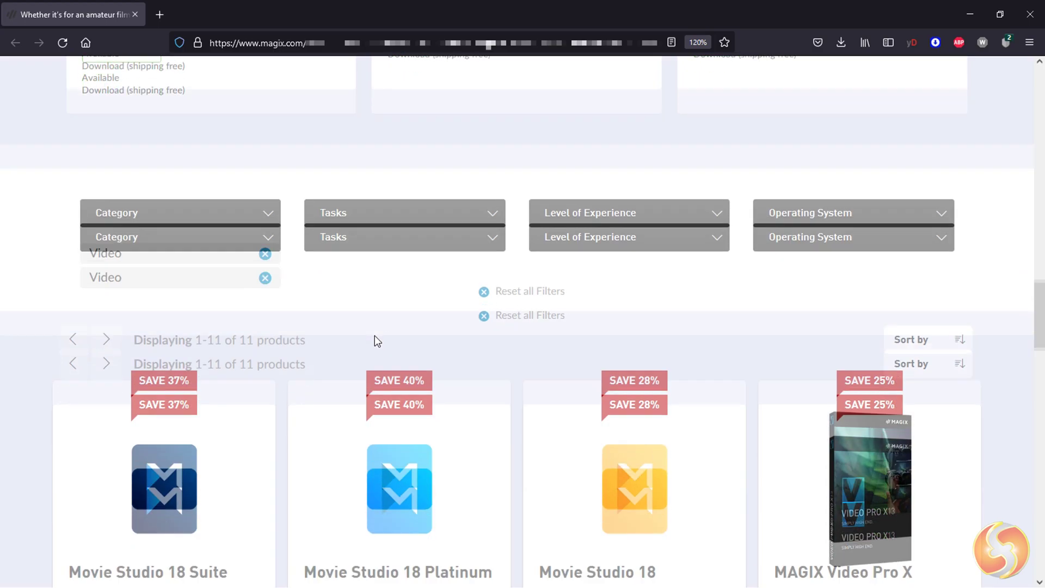
pyautogui.scroll(-4, 310, 305)
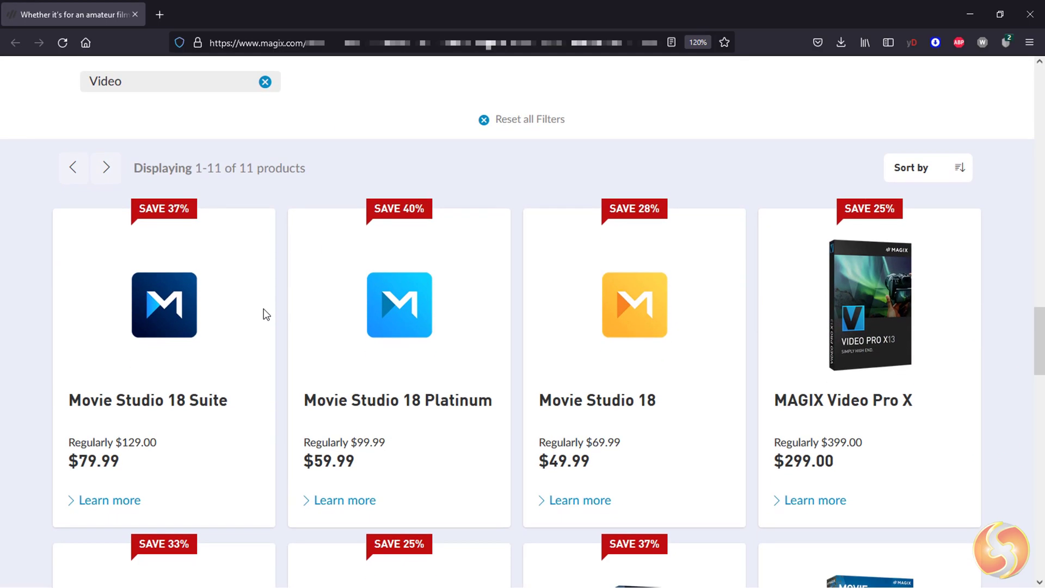